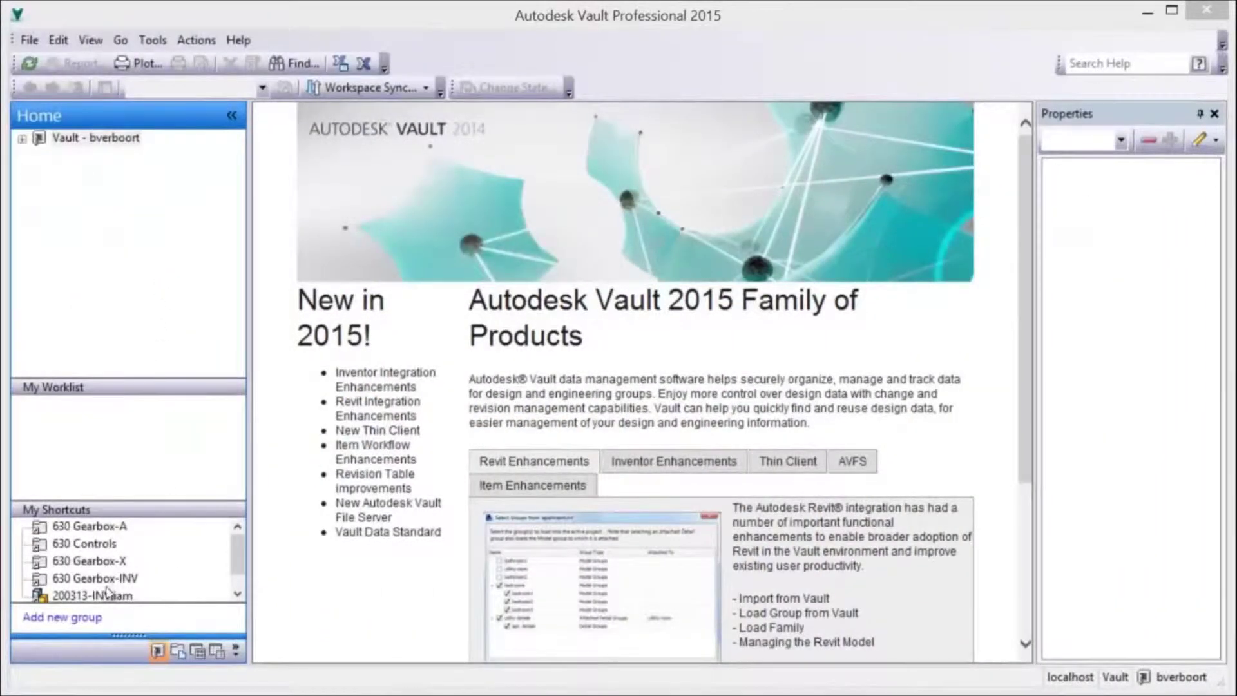
- Assign an item record to the 200313-INV.iam gearbox assembly
left_click(104, 596)
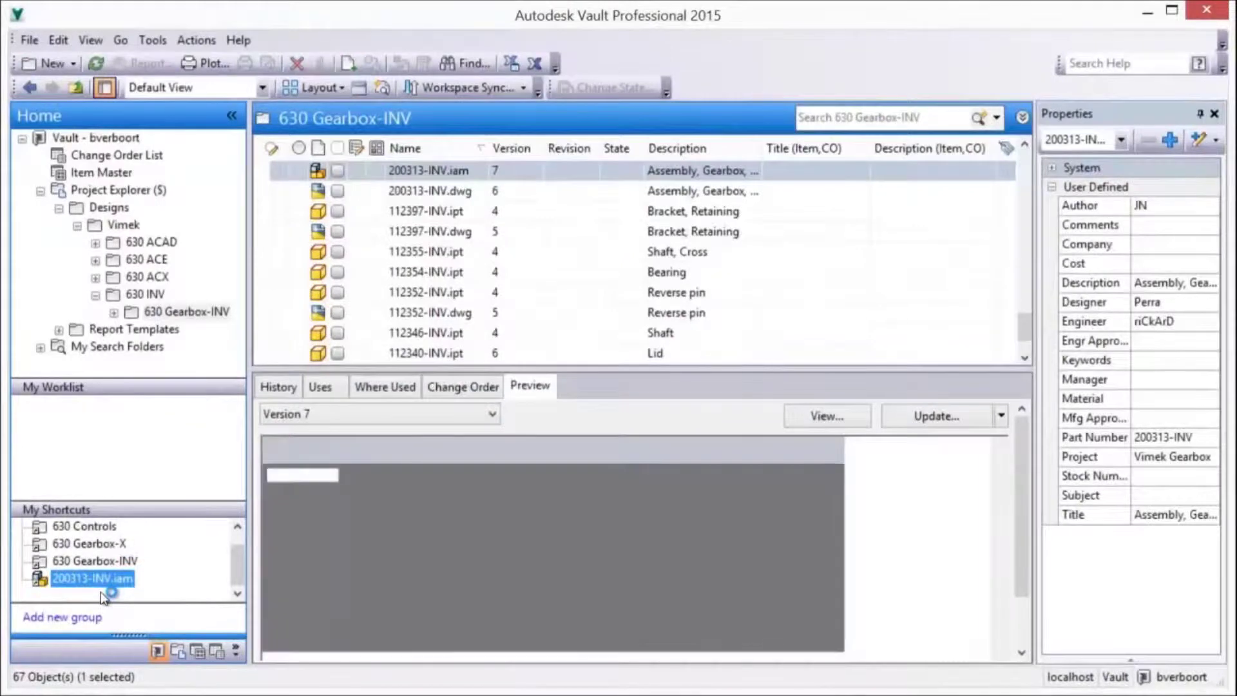
right_click(420, 169)
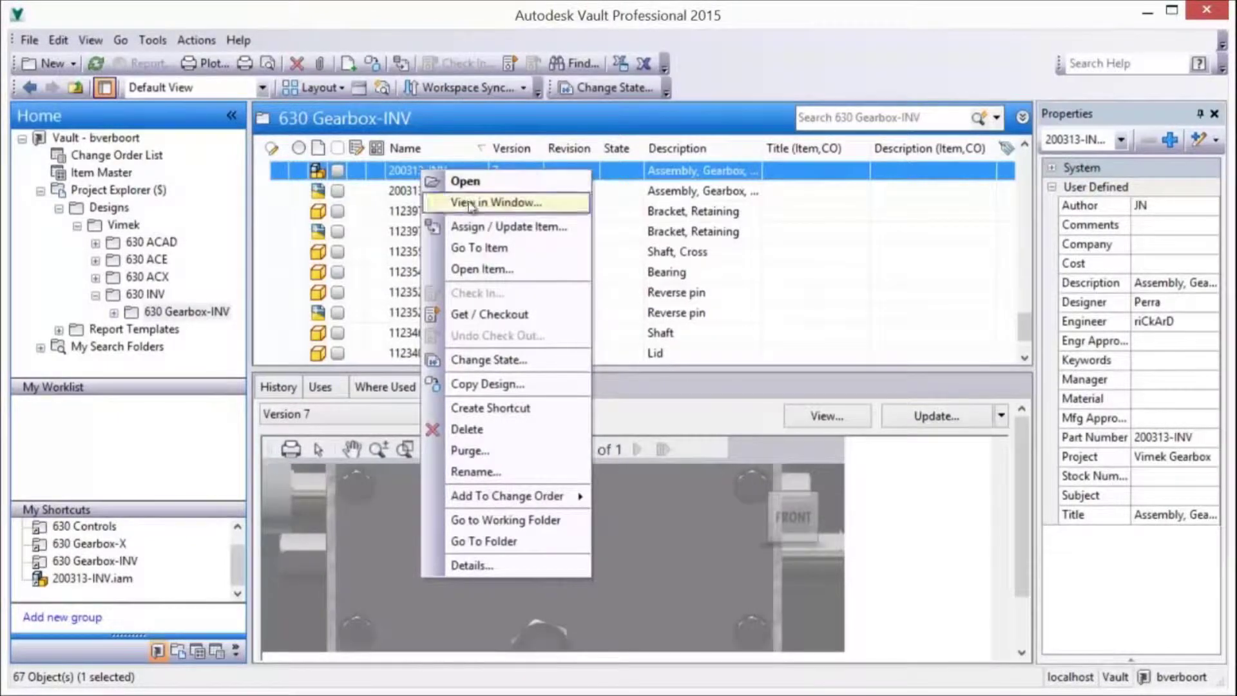
left_click(482, 227)
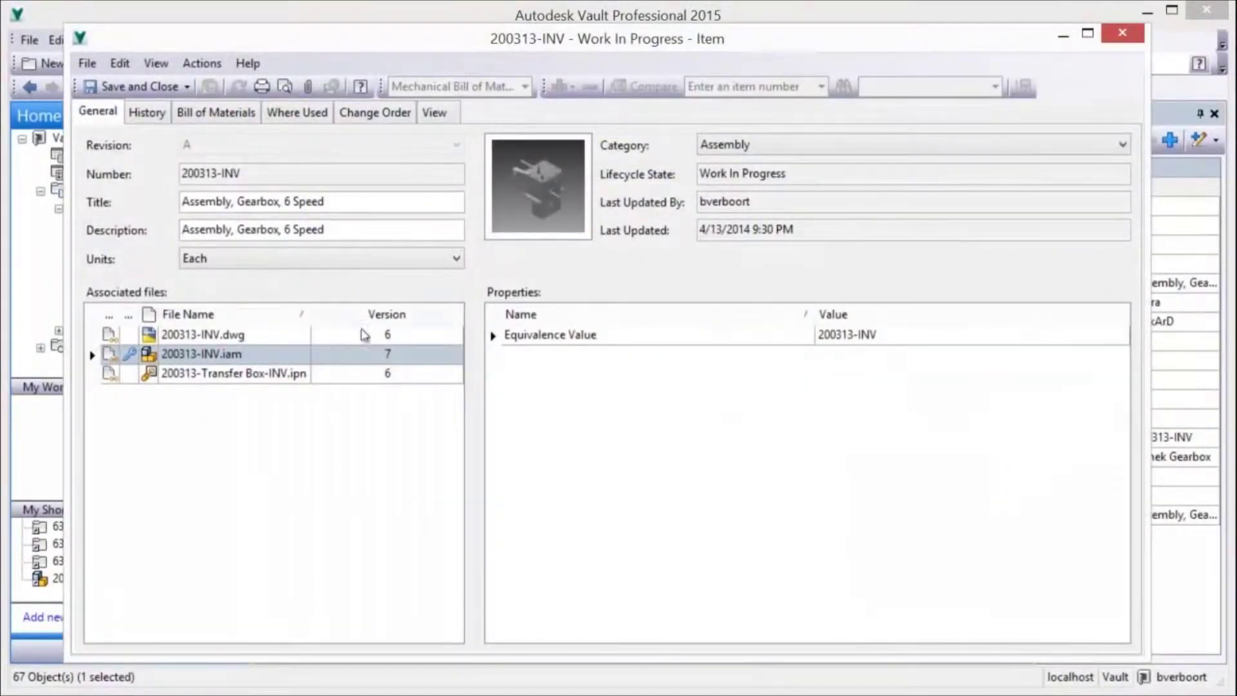
- Review item 200313-INV's drawing preview and multi-level bill of materials, then save and close it
left_click(223, 336)
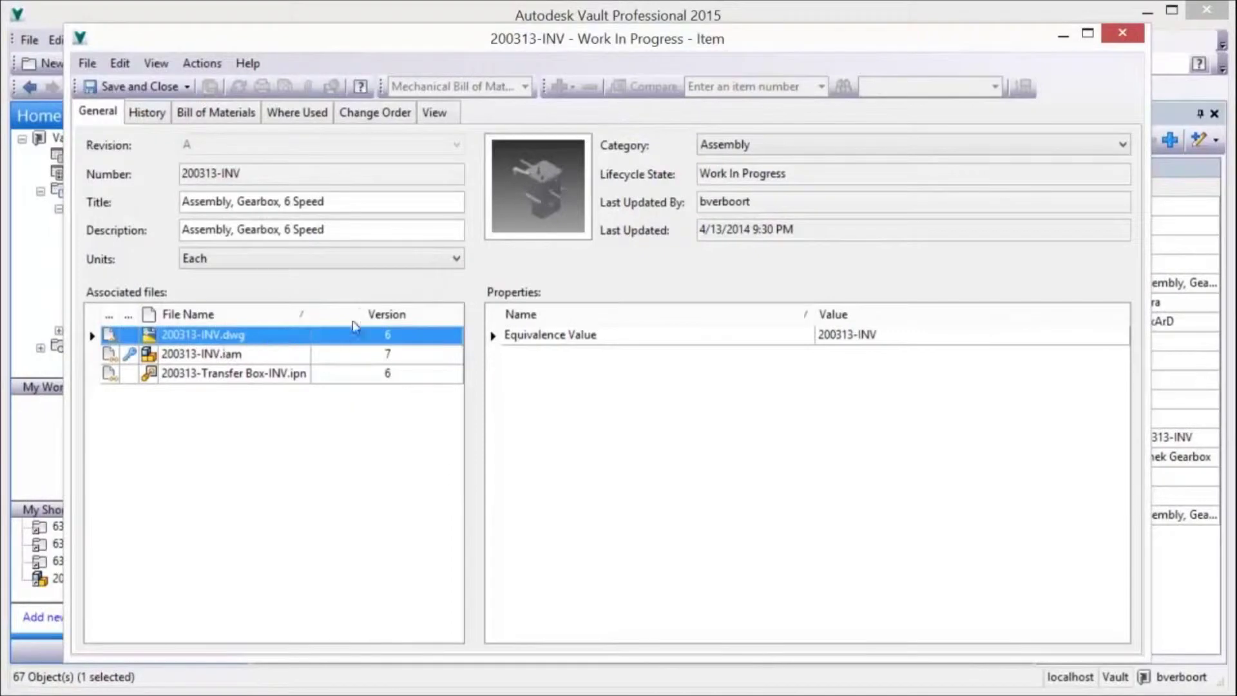
left_click(436, 114)
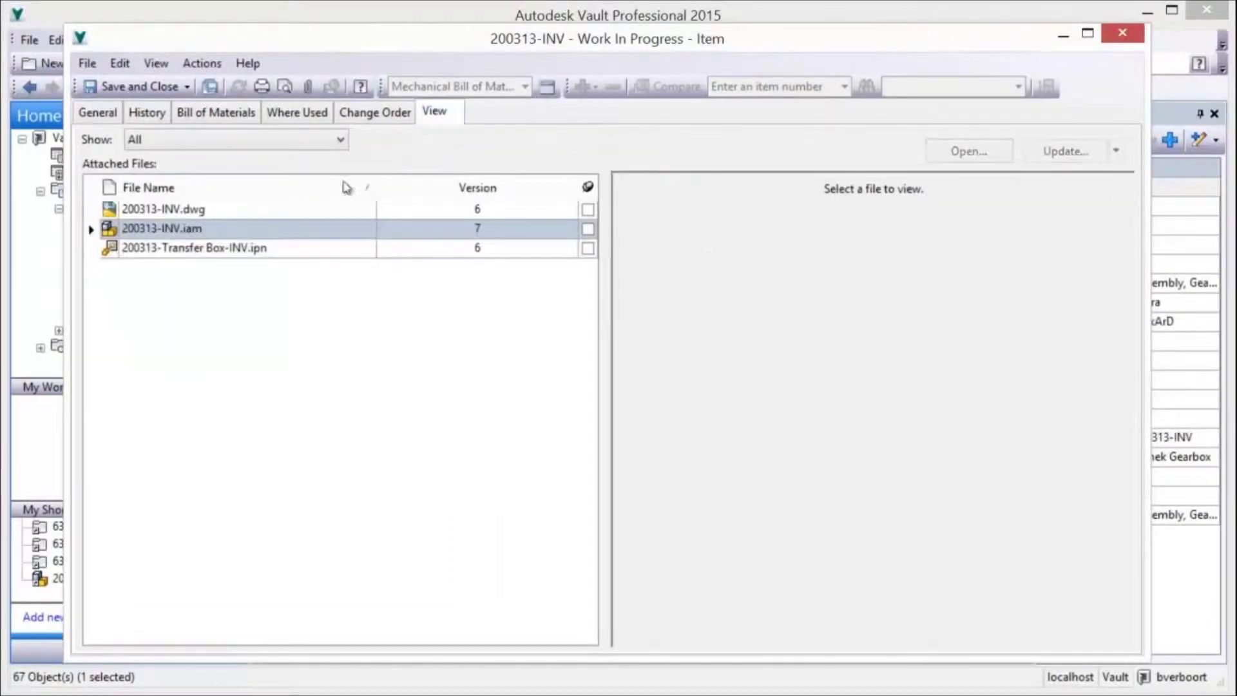
left_click(236, 211)
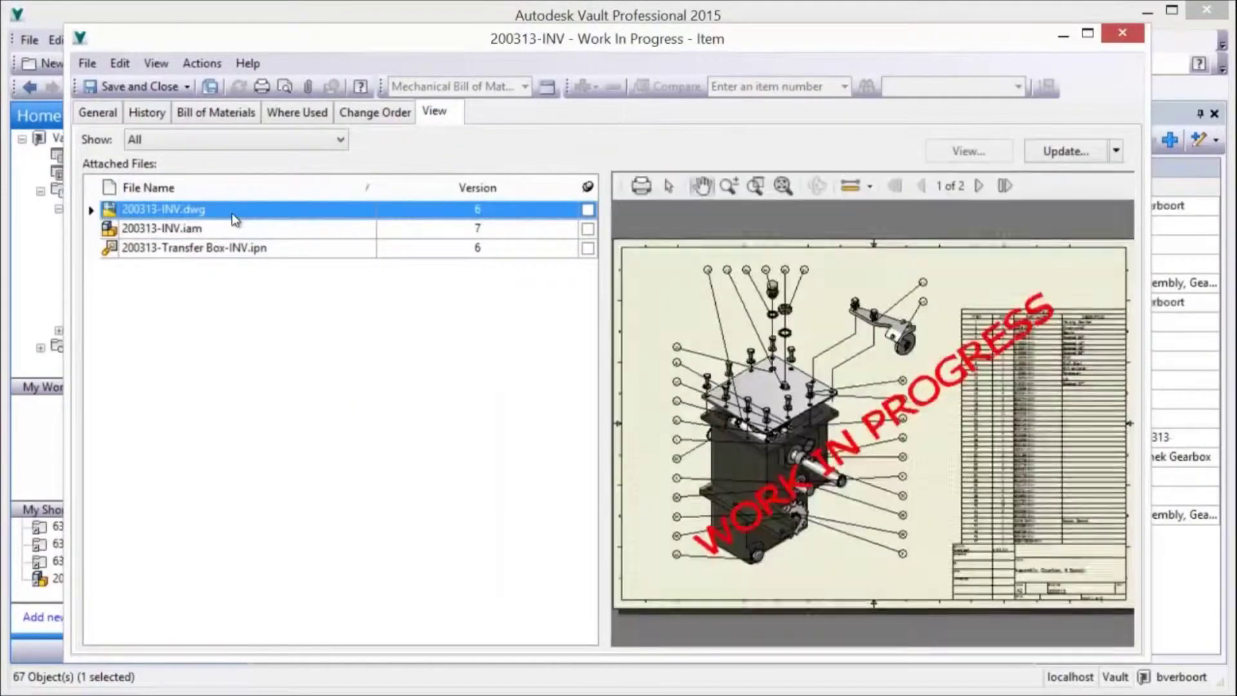
left_click(219, 113)
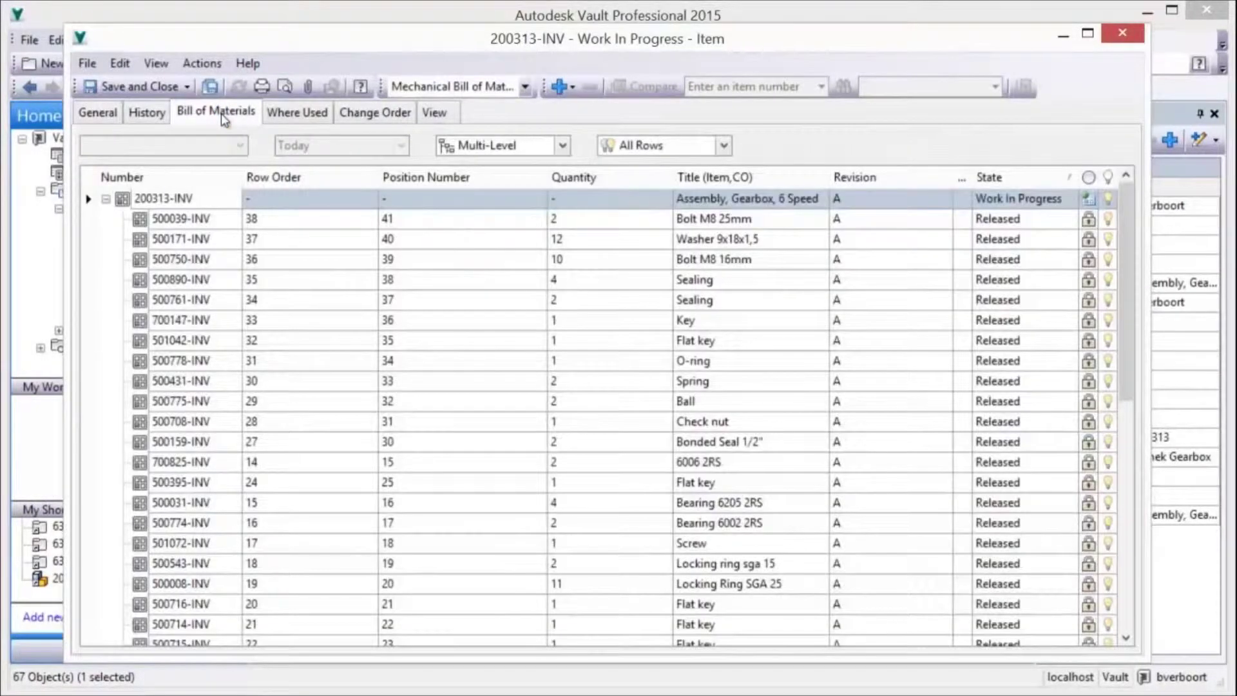
left_click_drag(1126, 310, 1144, 564)
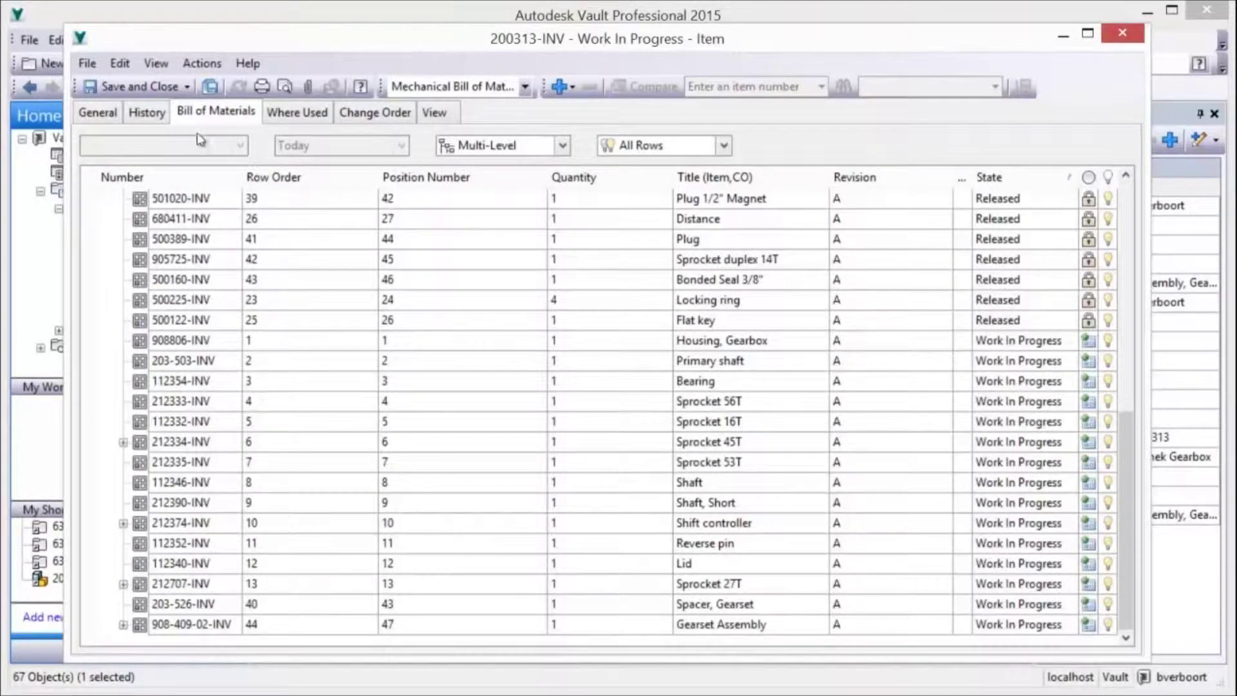
left_click(152, 87)
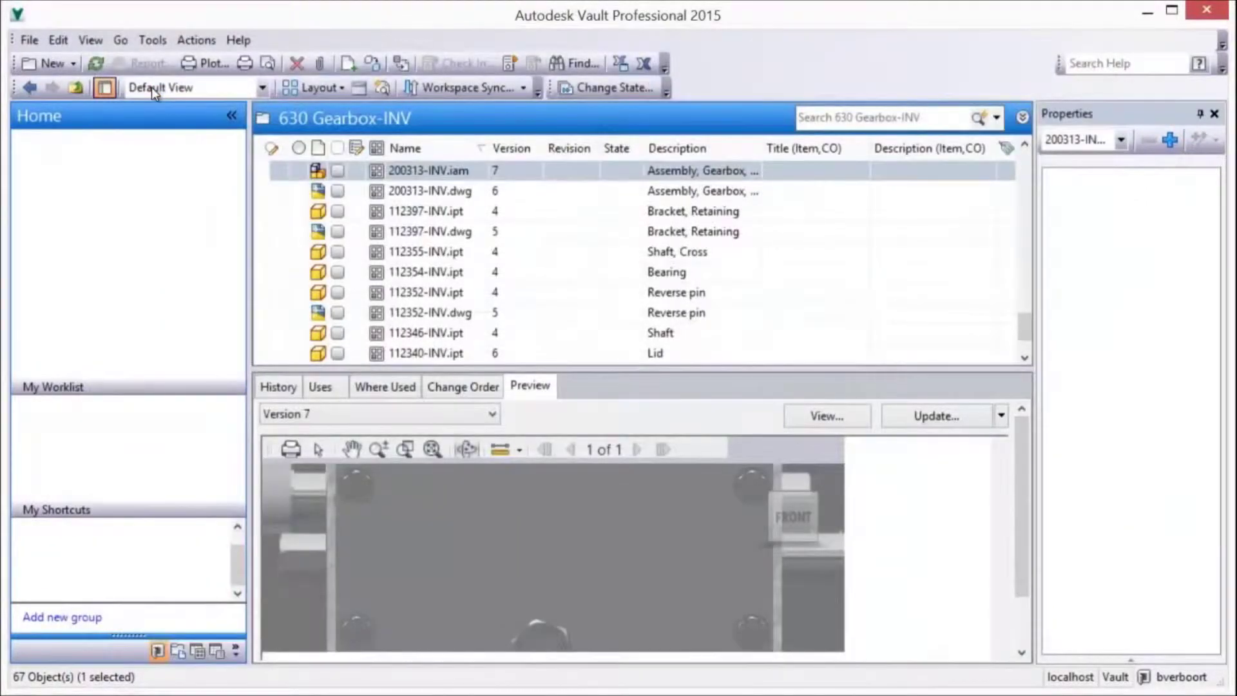
- Preview item 200313-INV's 200313-INV.dwg drawing with its WORK IN PROGRESS stamp
left_click(405, 171)
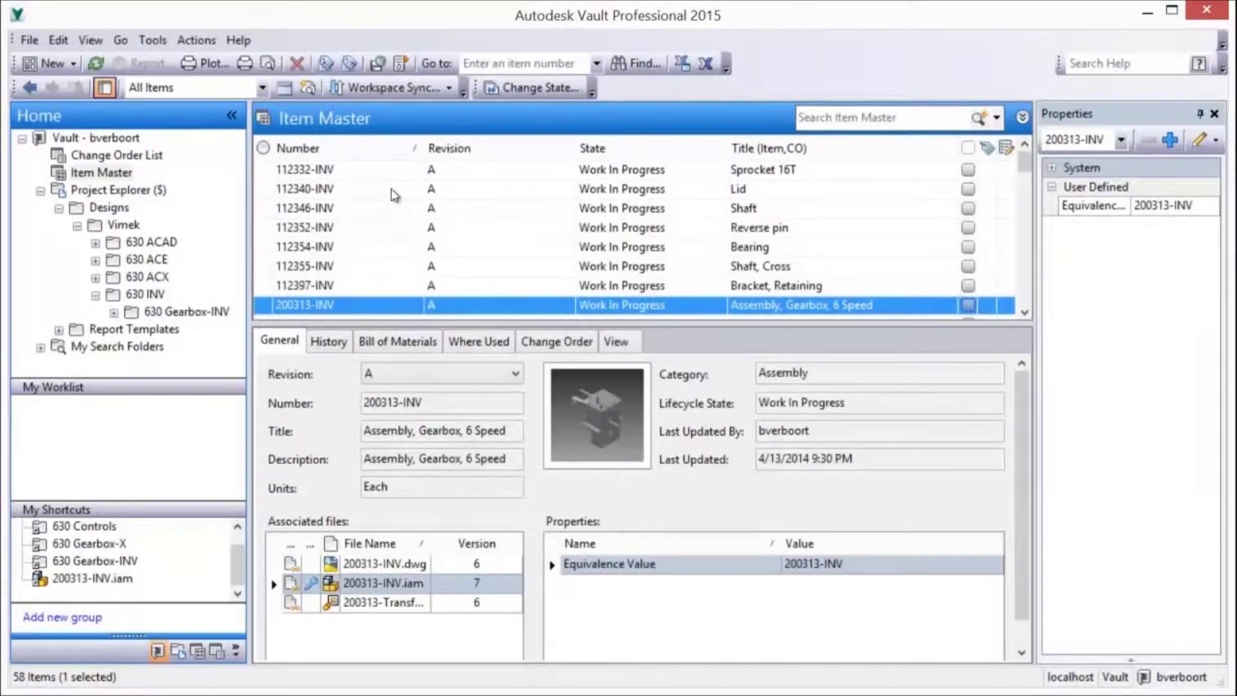
left_click(611, 350)
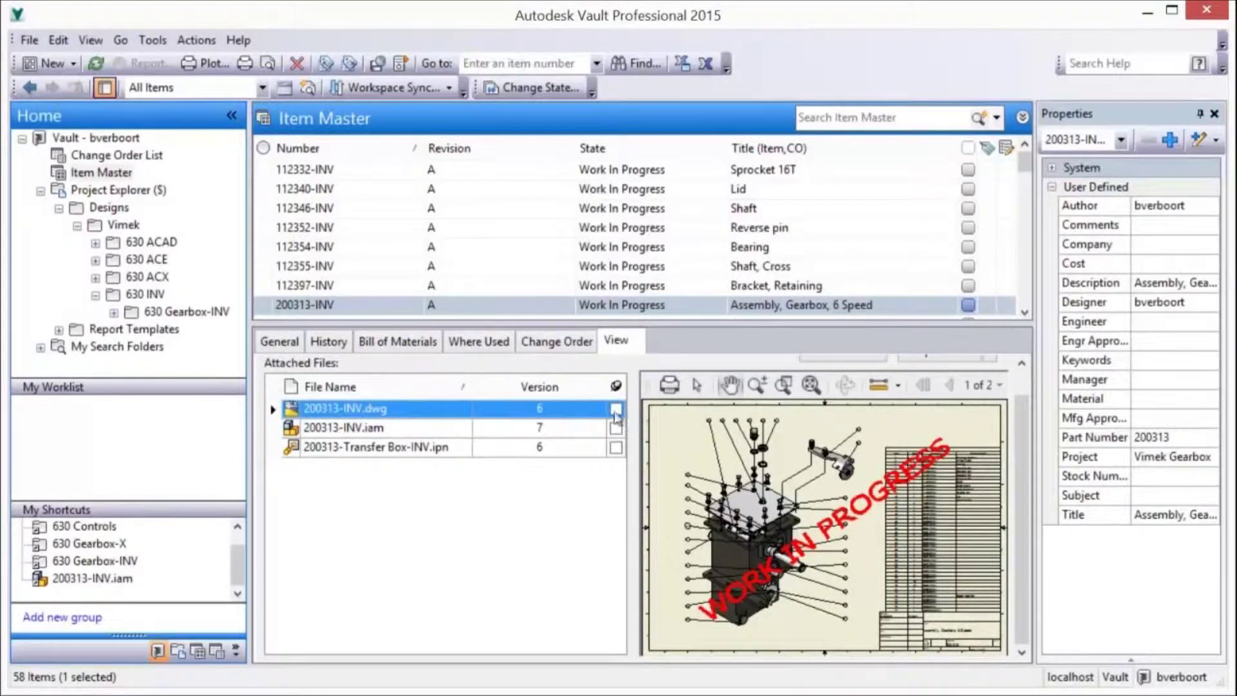
- Change item 200313-INV's lifecycle state to Released
right_click(638, 310)
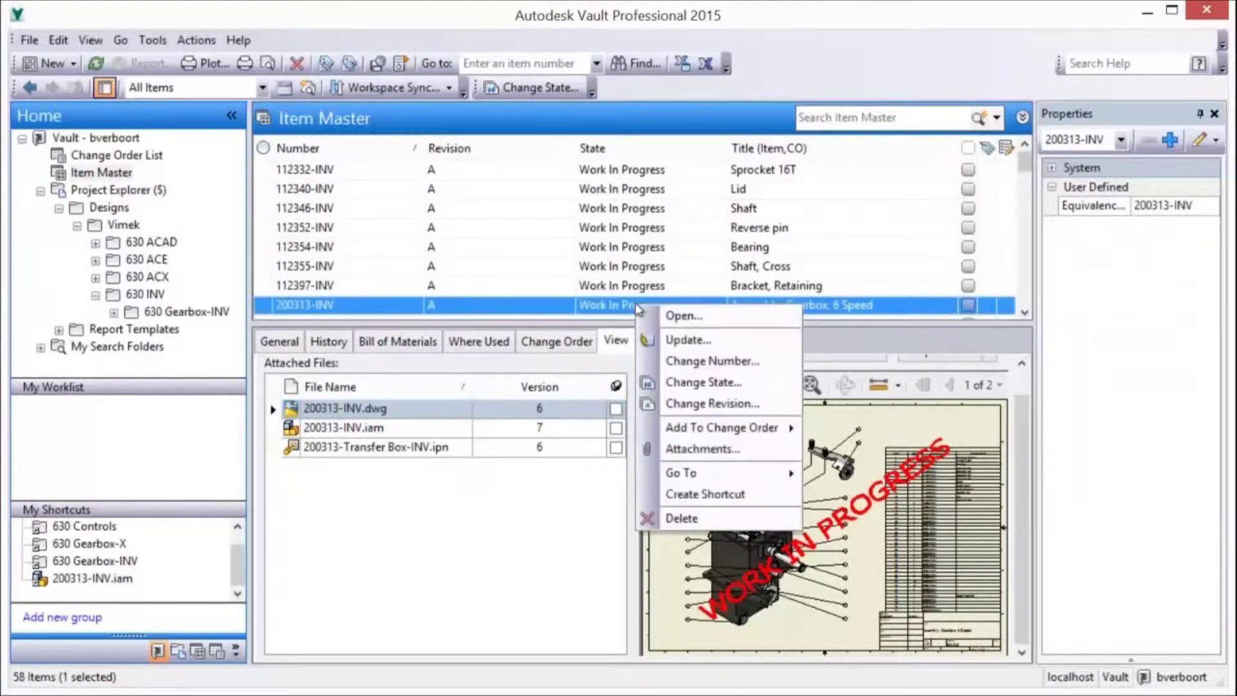
left_click(703, 382)
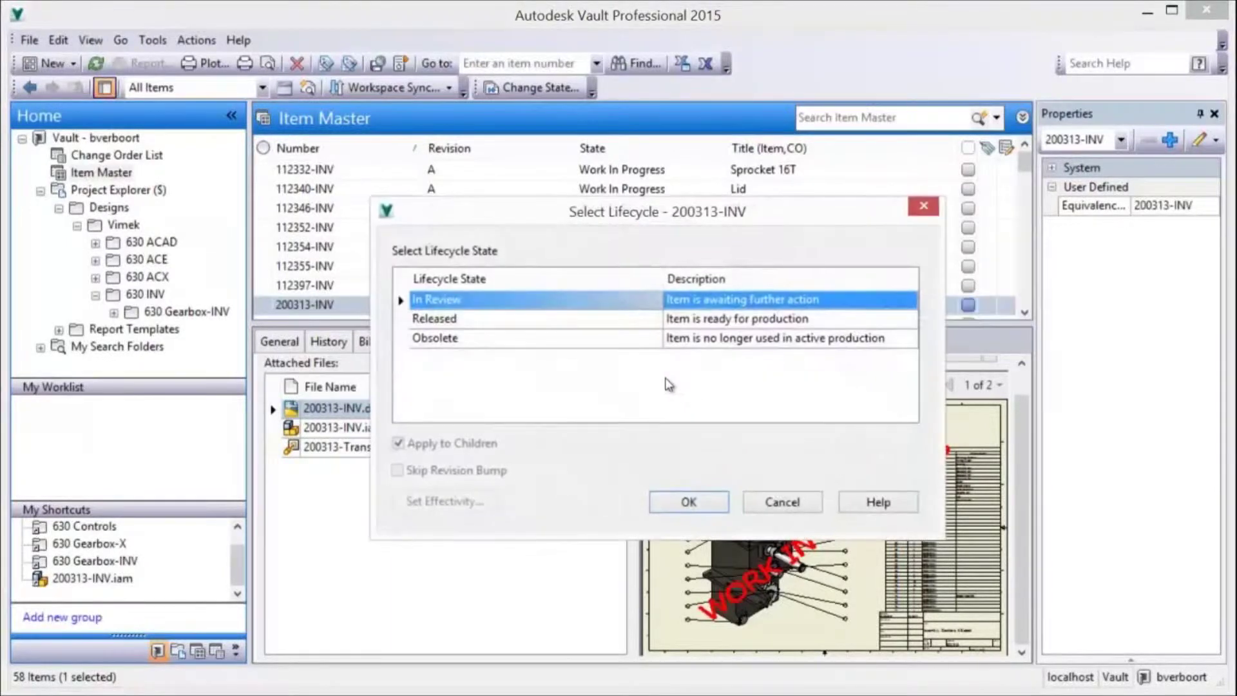
left_click(605, 321)
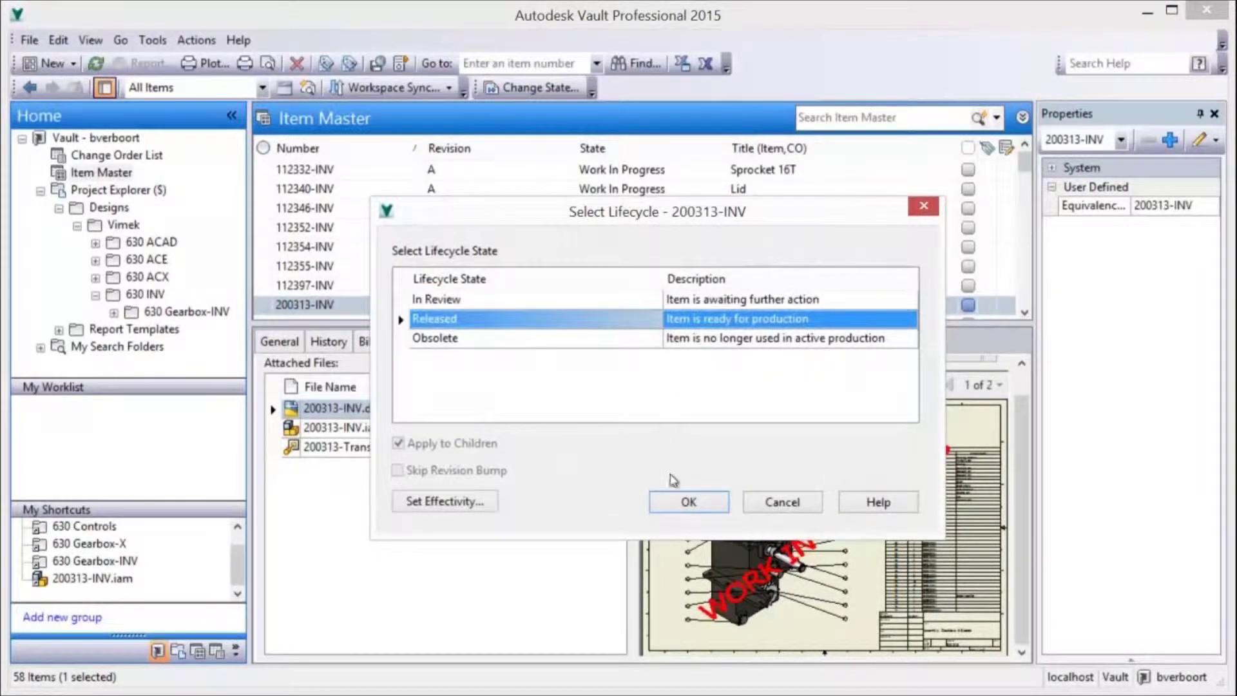
left_click(688, 502)
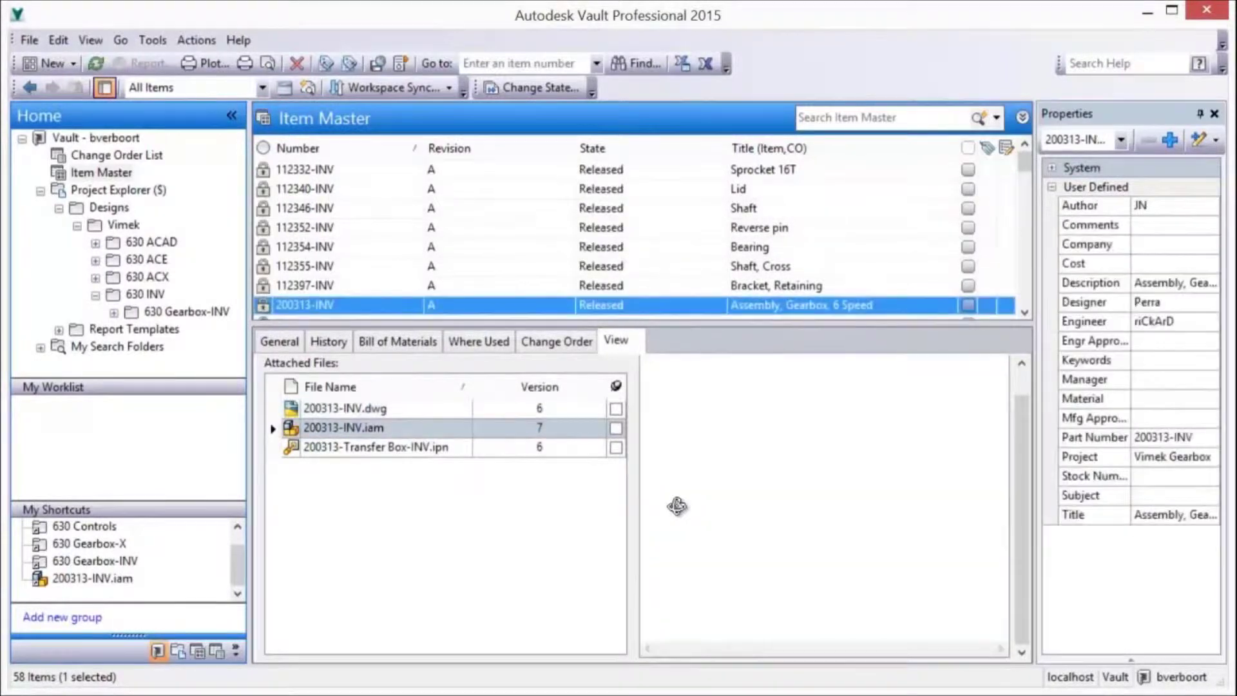
- Check the 200313-INV.dwg preview for the RELEASED - EFFECTIVE stamp, then fit the whole sheet
left_click(384, 411)
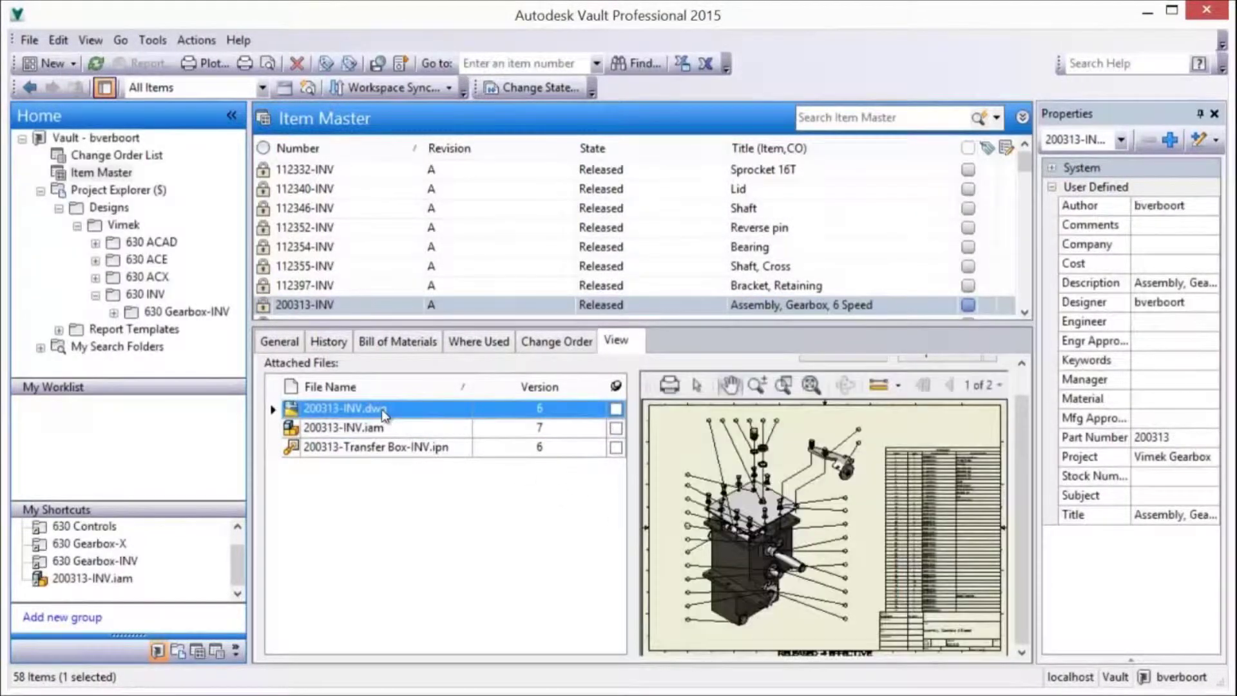
middle_click_drag(809, 625, 811, 535)
scroll(810, 538, "up", 3)
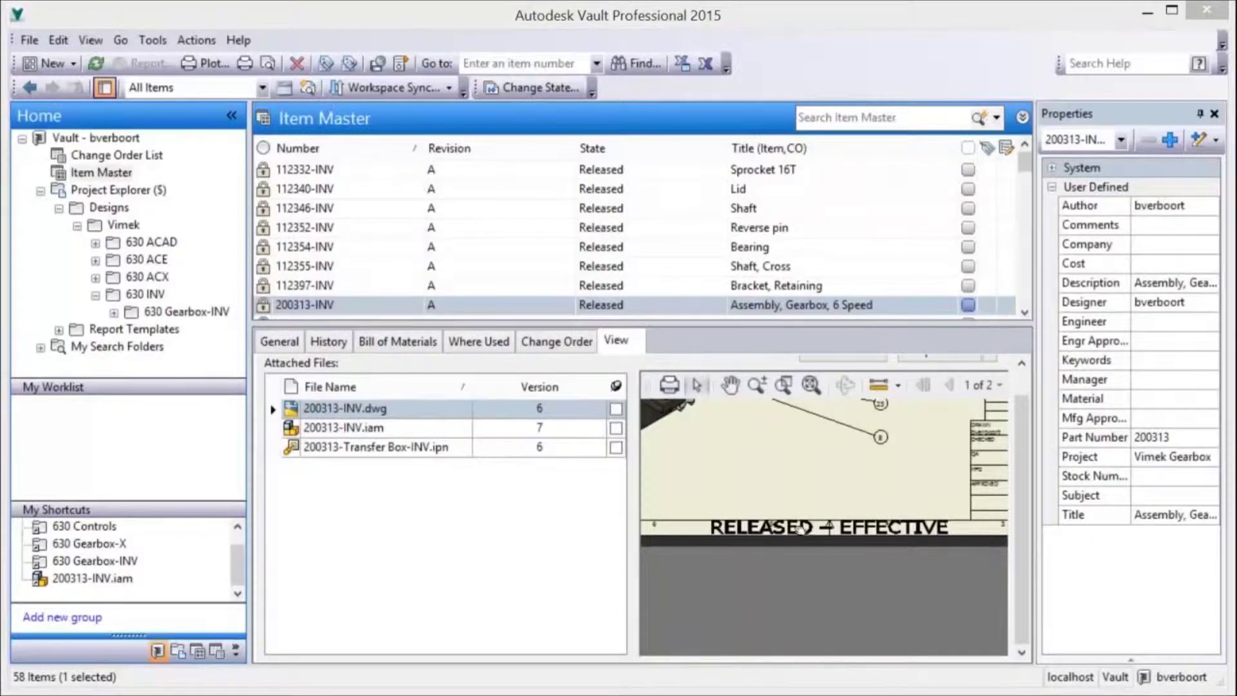
left_click(809, 385)
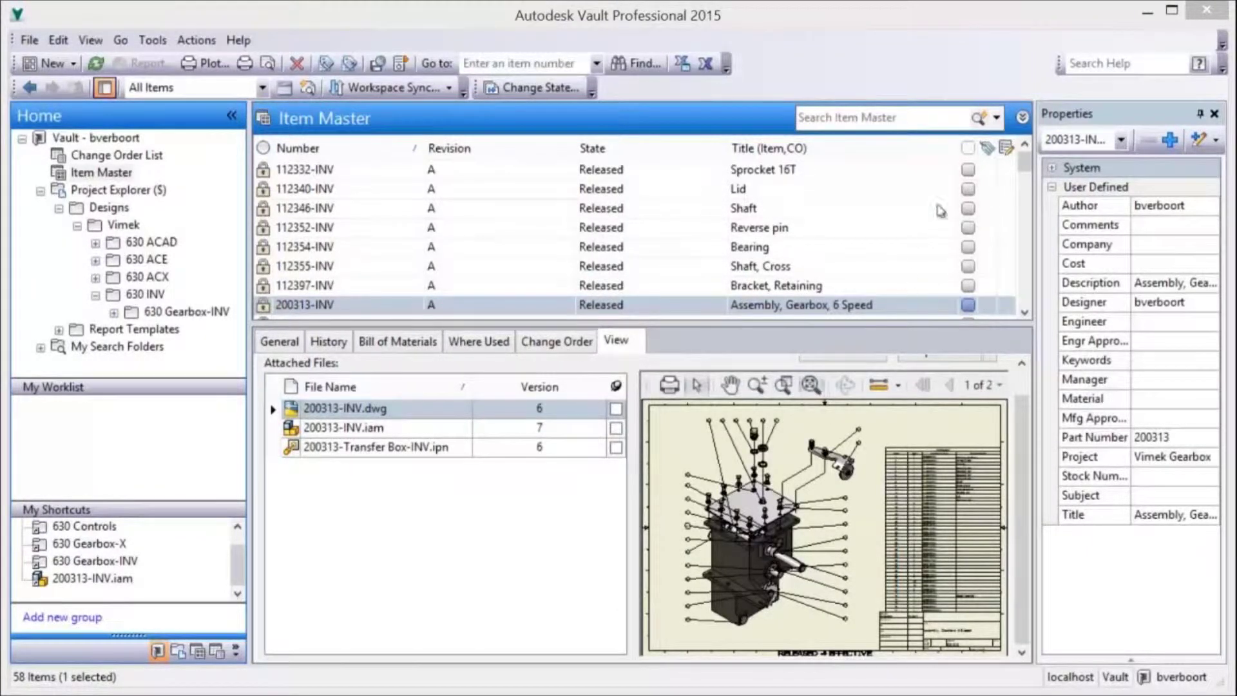
- Find Lid item 112340-INV by search and return it to Work In Progress at revision B
left_click(931, 120)
type("lid")
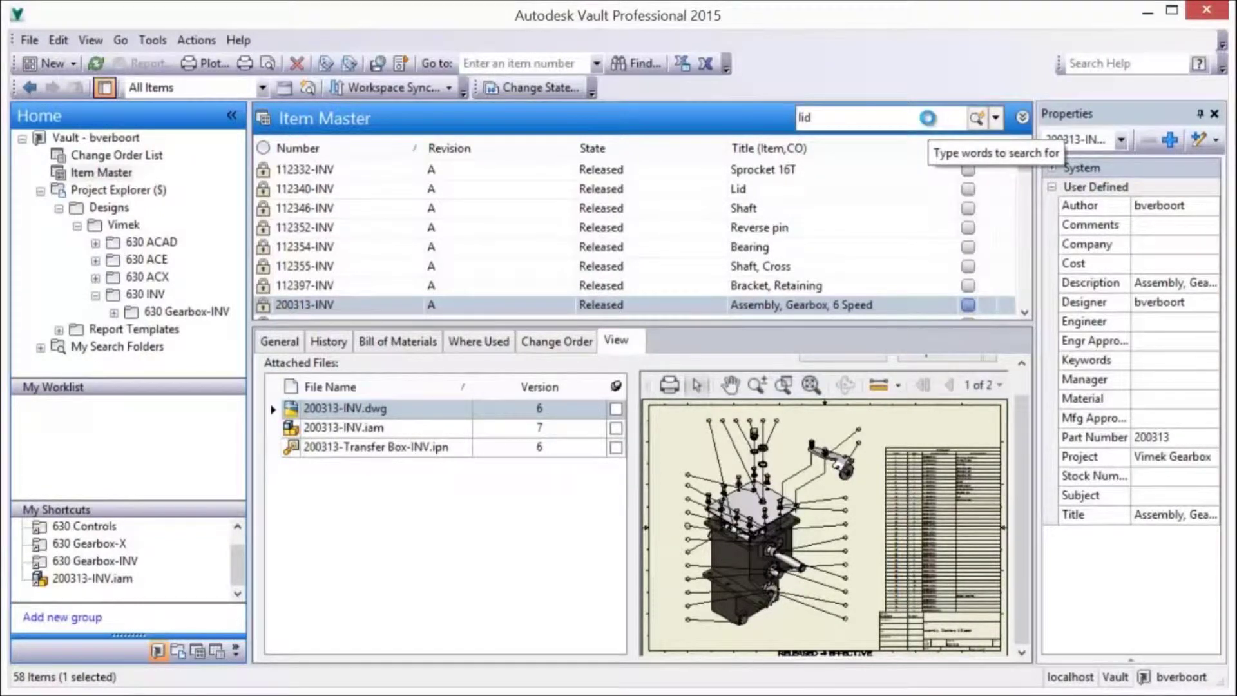
key("Return")
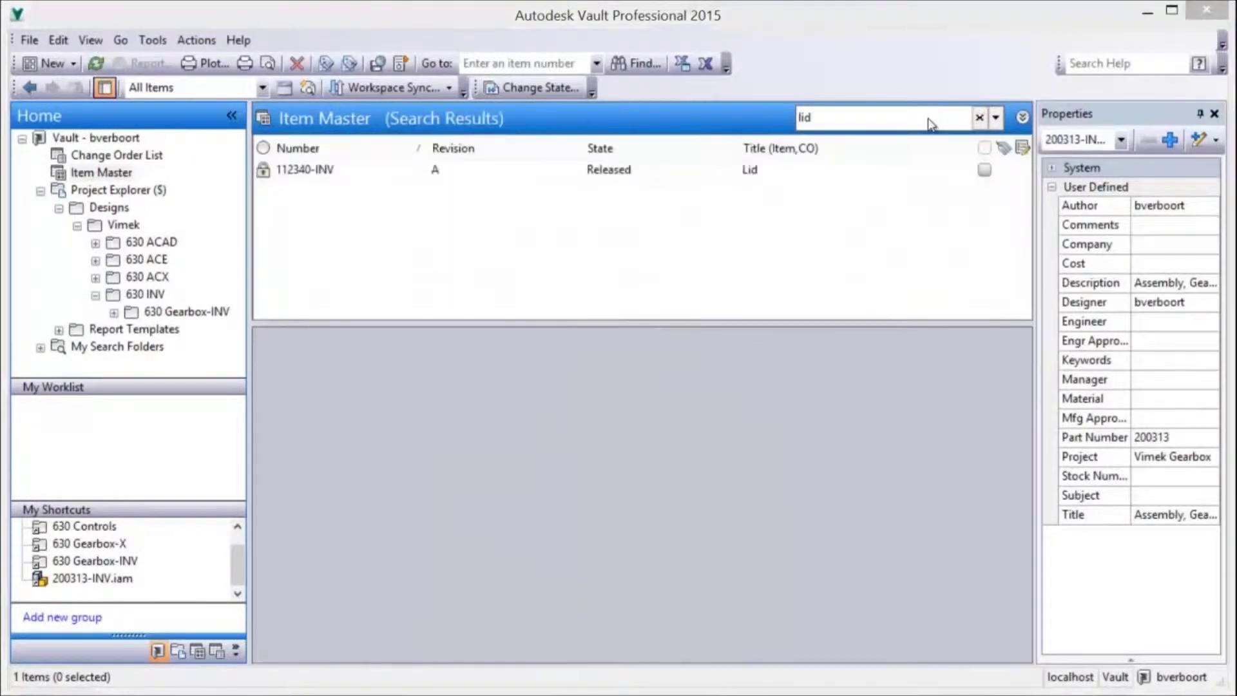
left_click(334, 171)
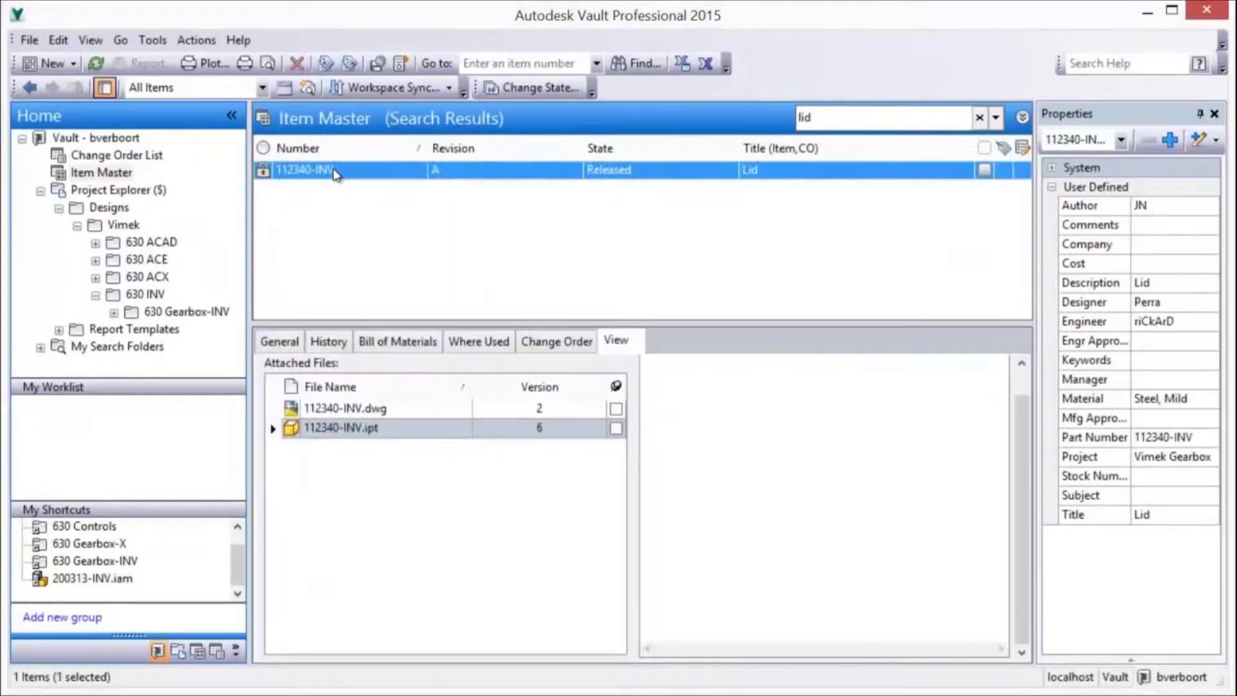
right_click(444, 174)
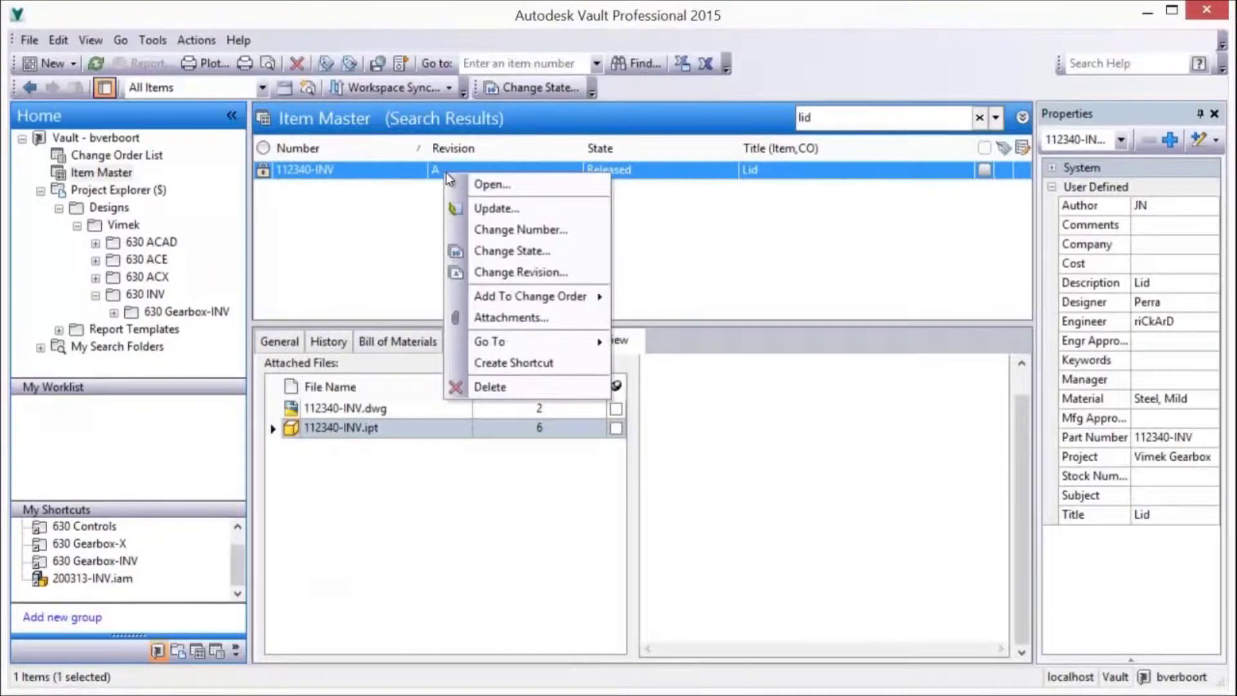
left_click(493, 252)
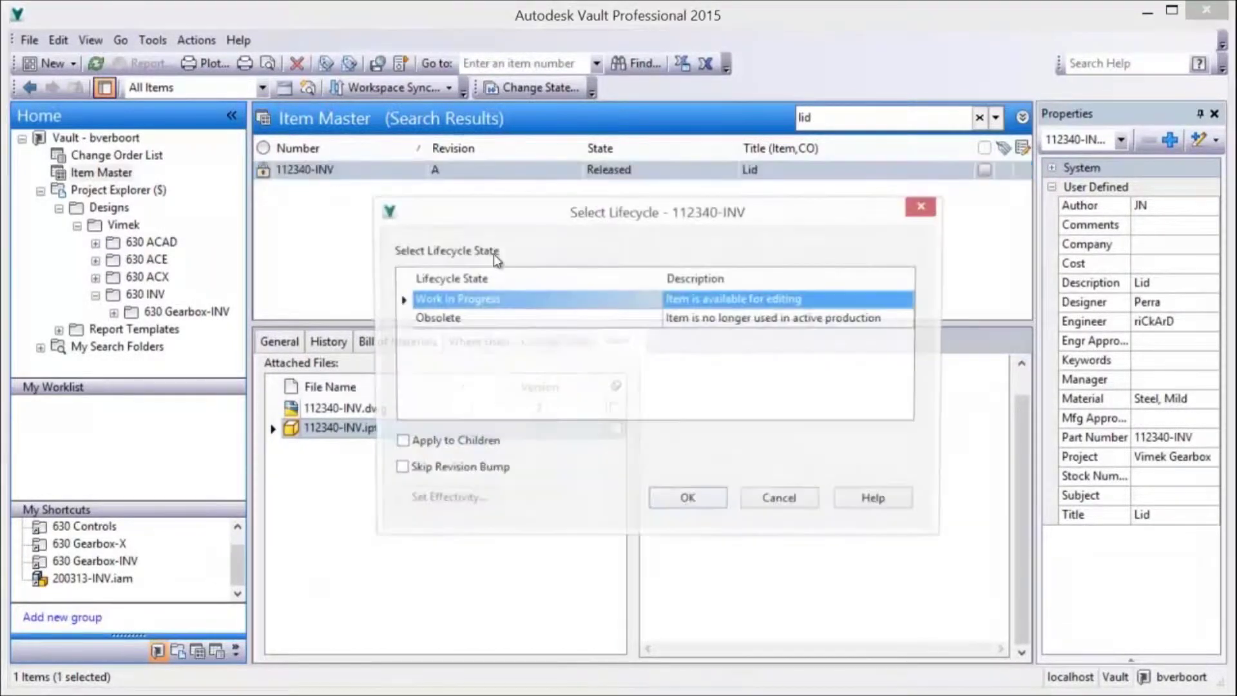
left_click(688, 502)
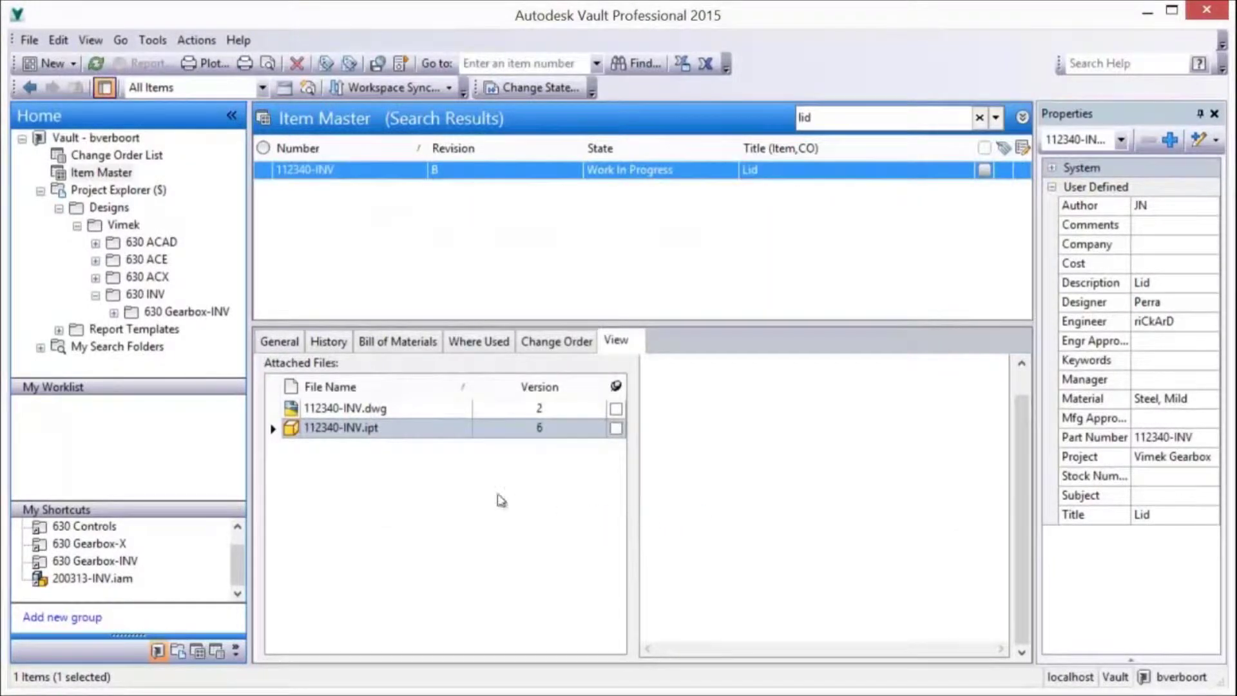
- Open the 112340-INV.ipt lid part file from the item
left_click(380, 430)
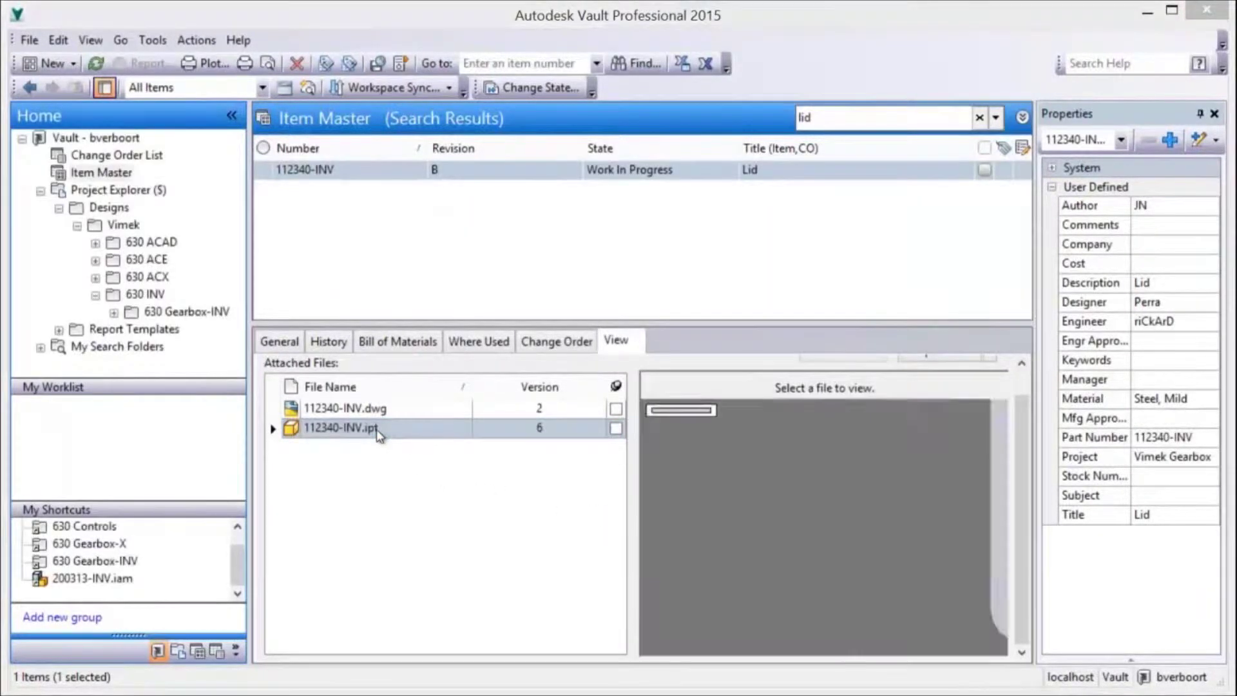
right_click(379, 432)
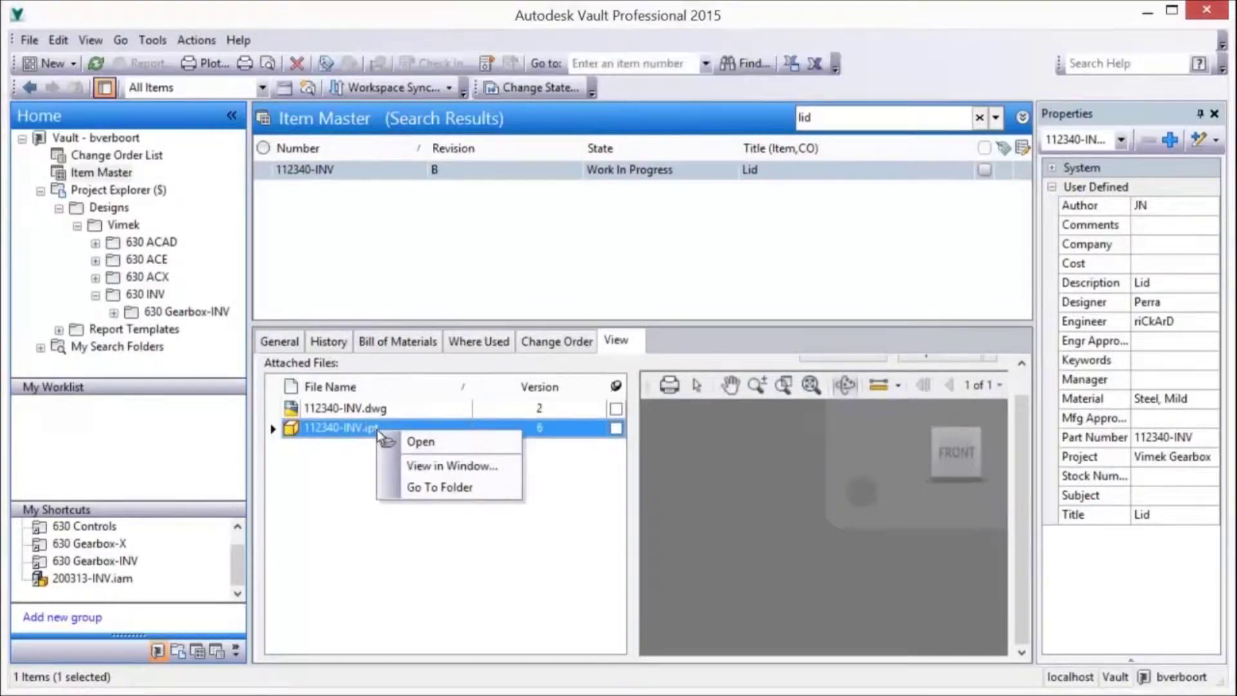
left_click(417, 439)
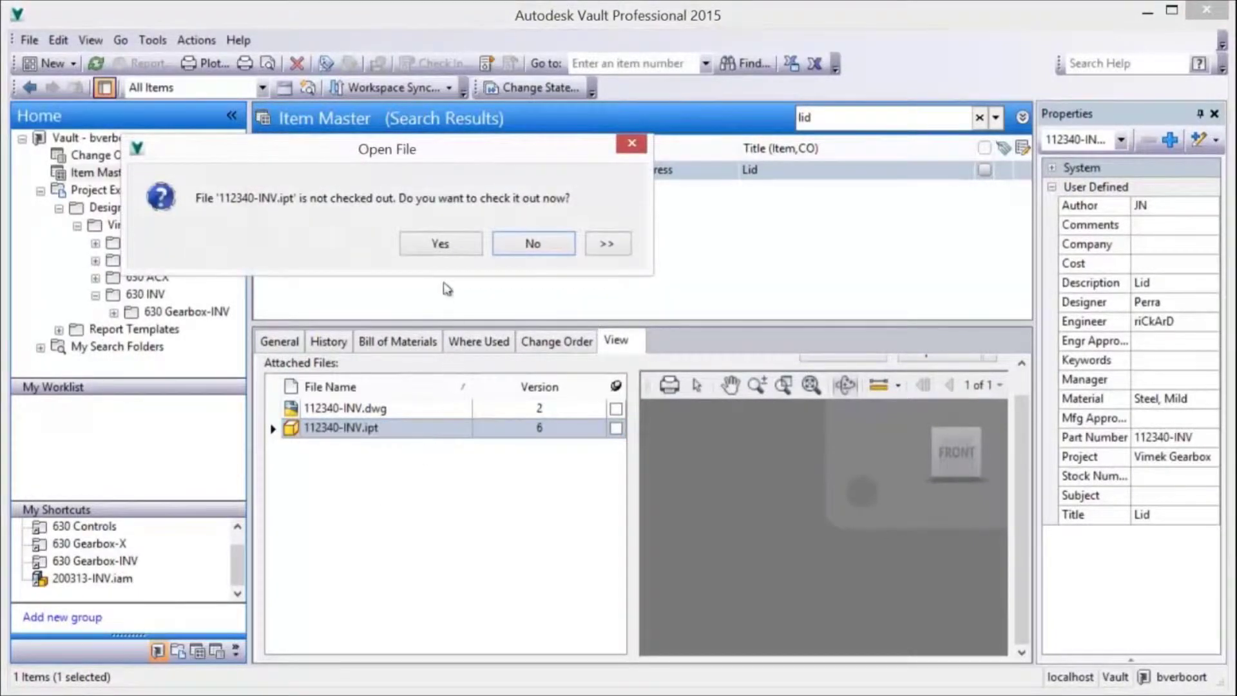
- Check out the lid part, move End of Folded below Chamfer2, and open its 112340-INV drawing
left_click(440, 245)
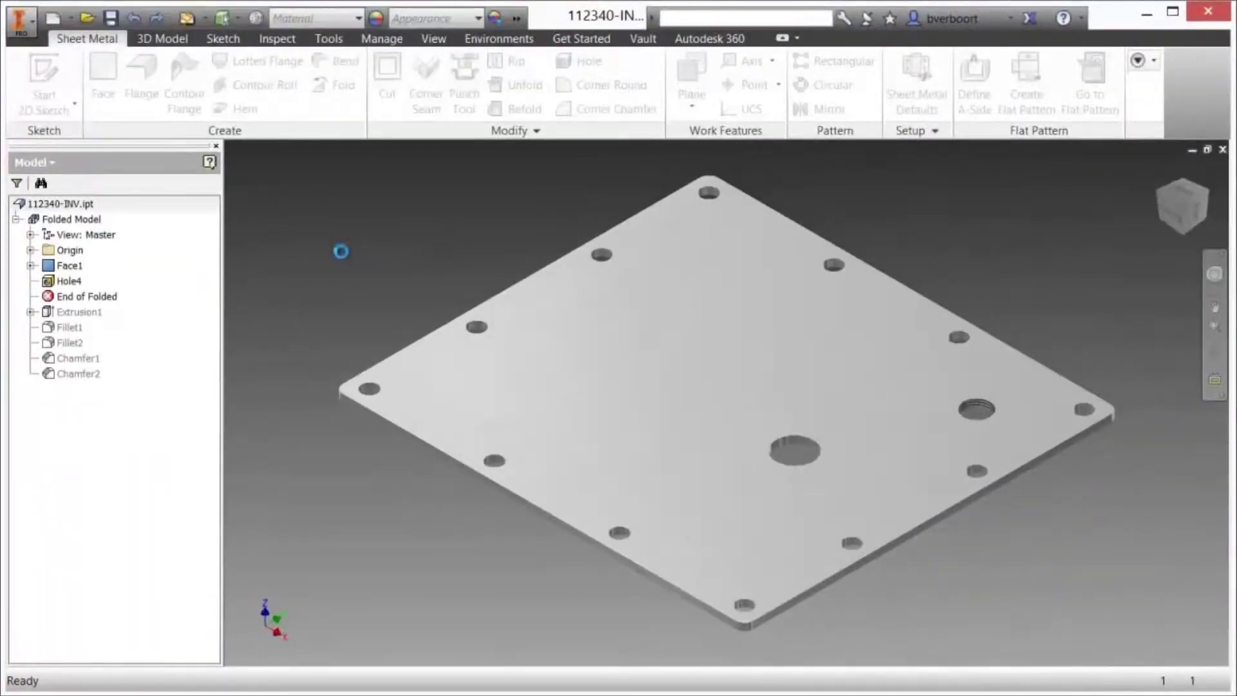
mouse_move(116, 296)
left_mouse_down()
mouse_move(103, 304)
mouse_move(96, 376)
left_mouse_up()
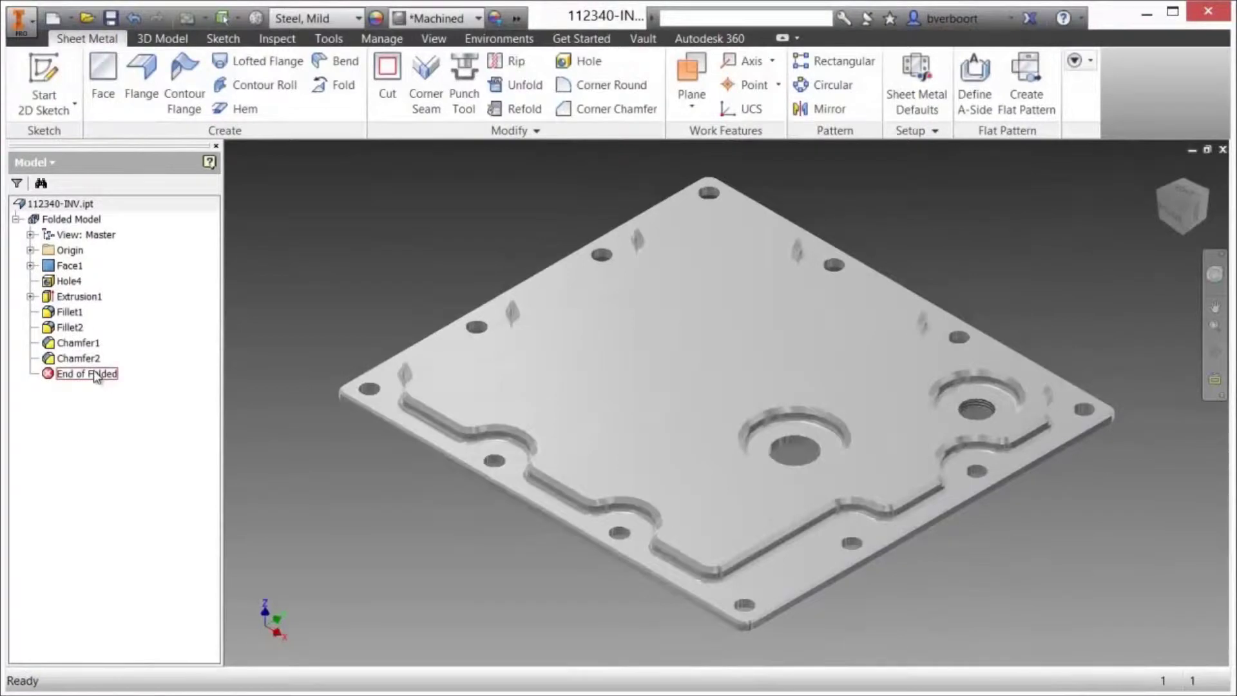
left_click(82, 205)
right_click(80, 207)
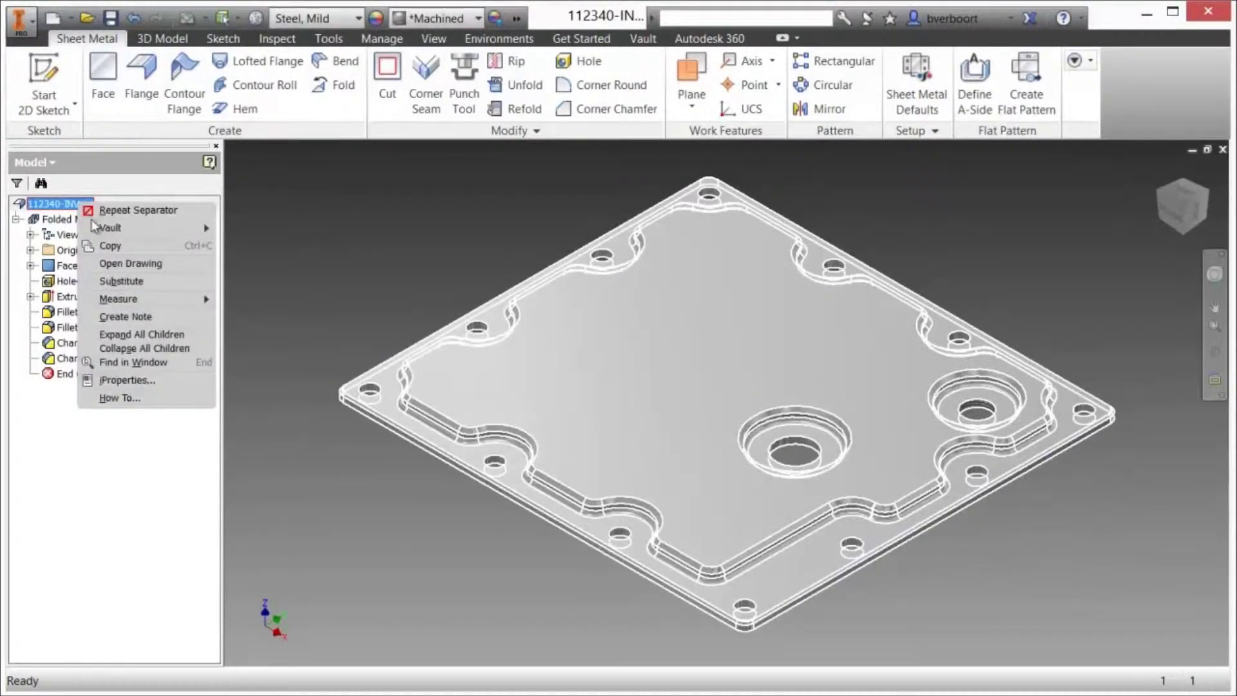
left_click(114, 263)
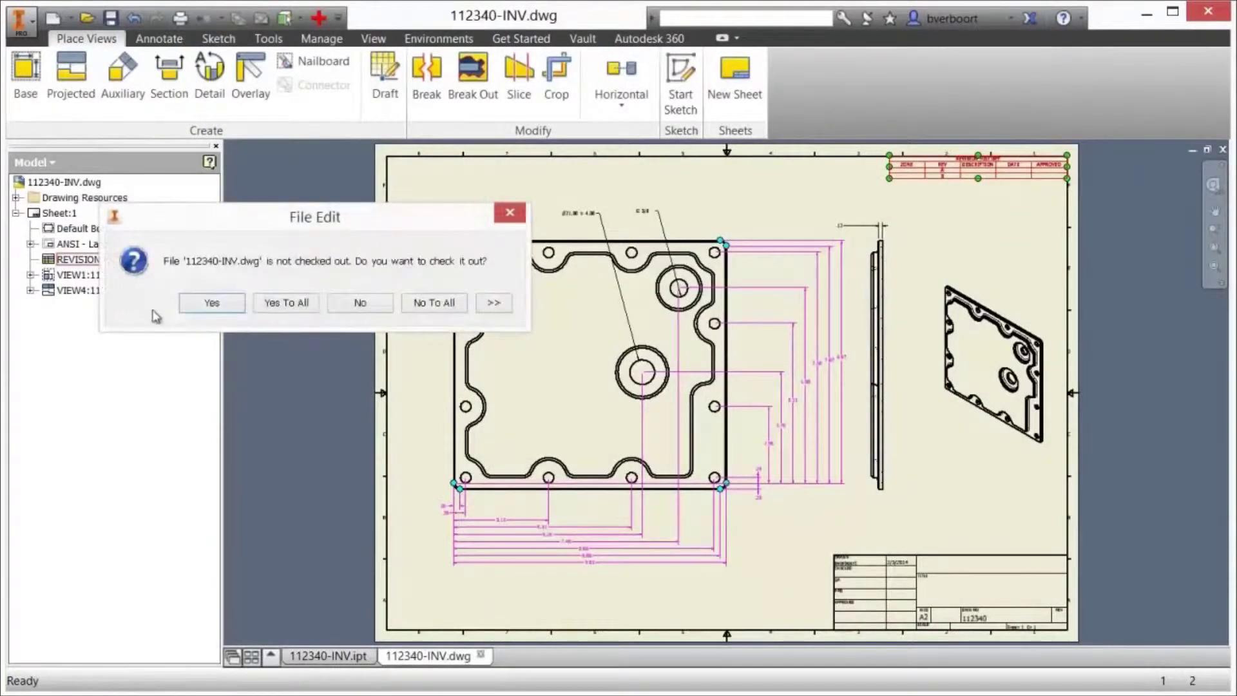
- Save and check 112340-INV.dwg and its lid part into the vault
left_click(215, 305)
left_click(441, 284)
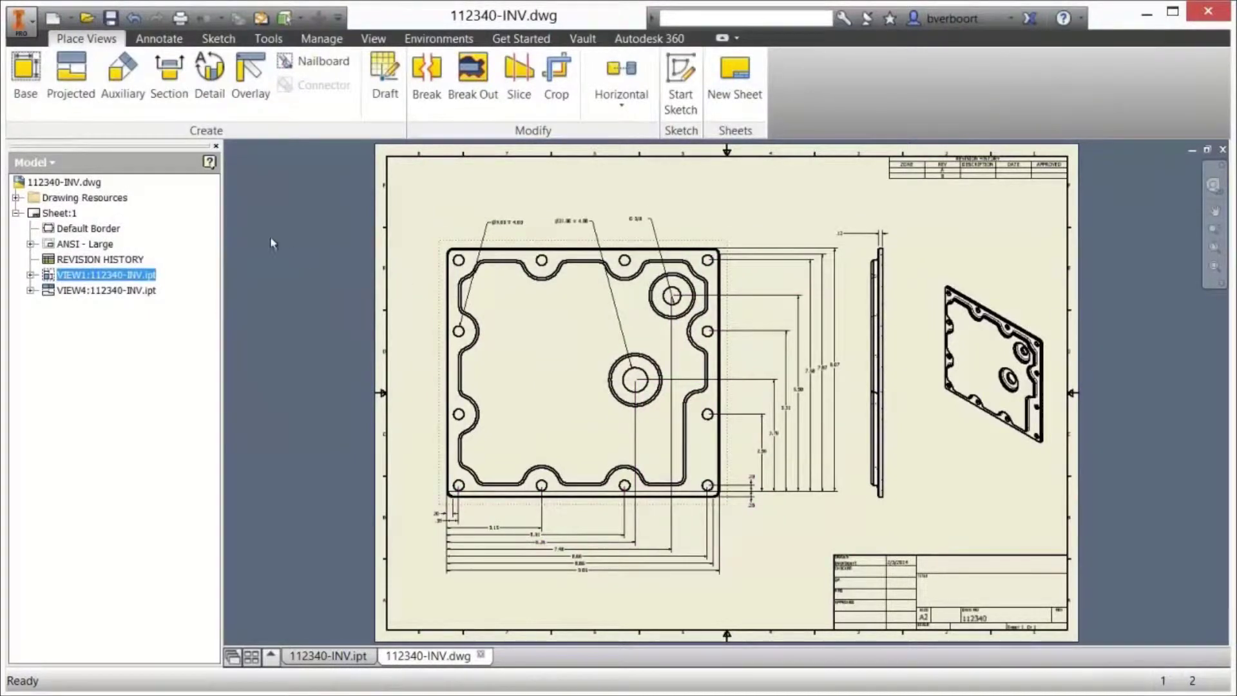
left_click(34, 162)
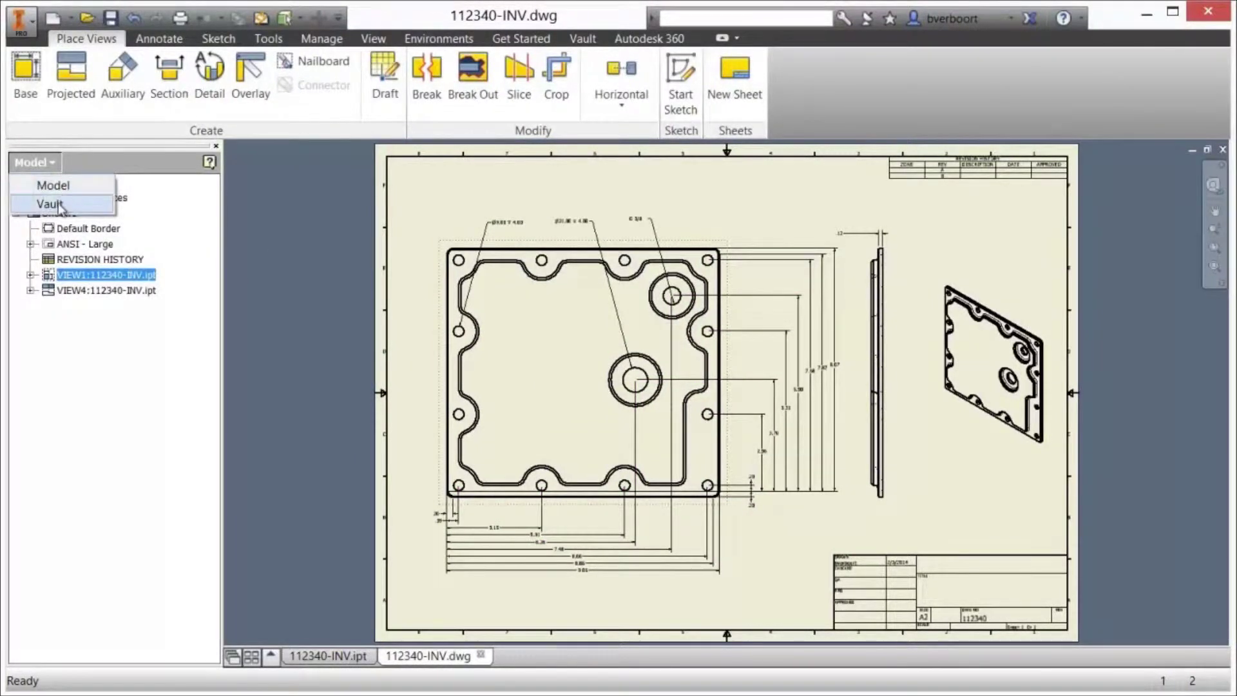
left_click(58, 205)
right_click(95, 220)
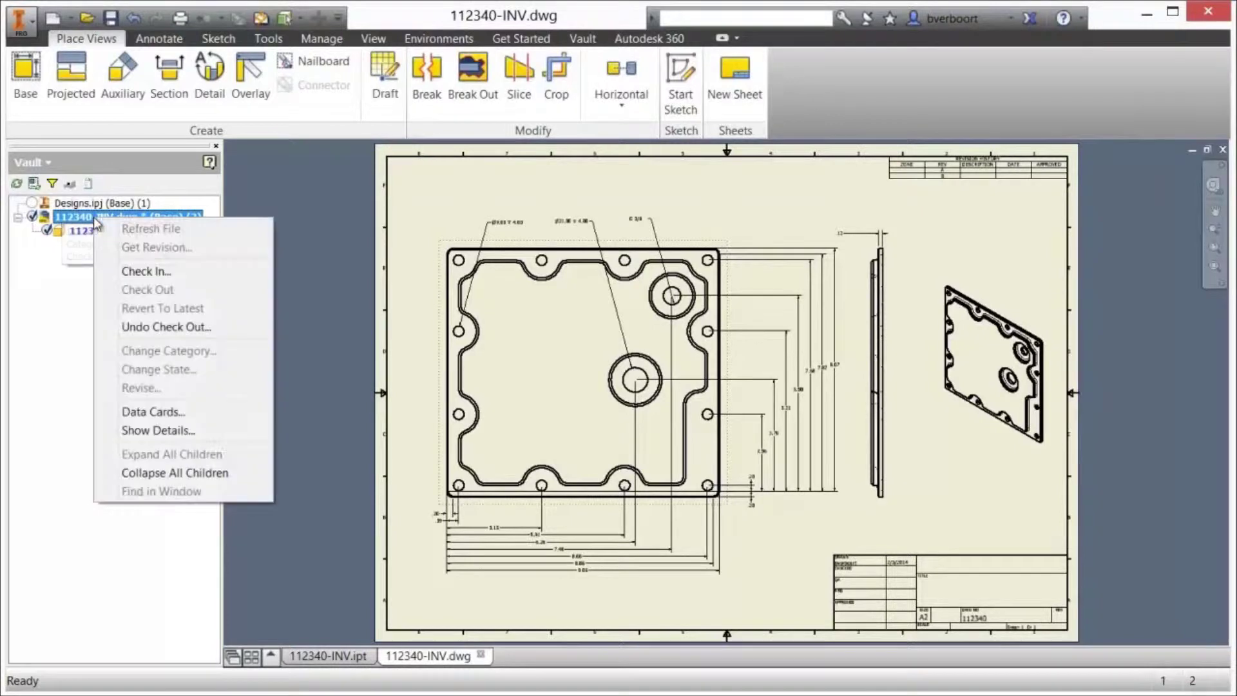
left_click(147, 271)
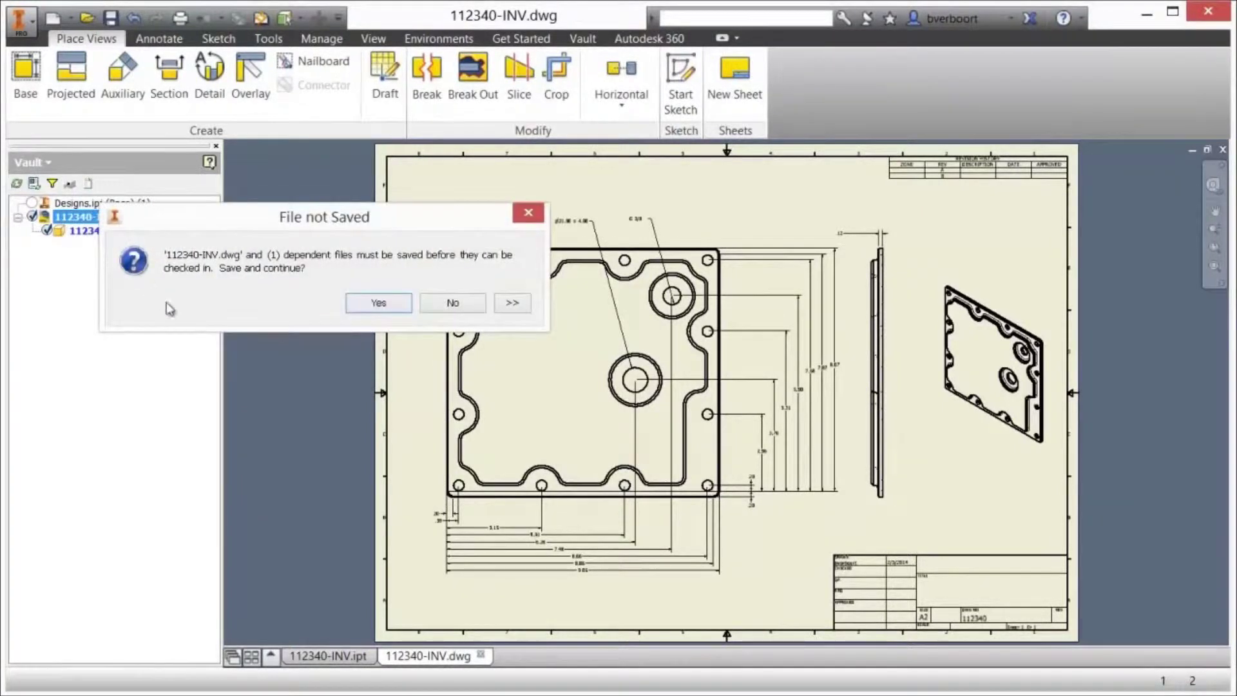
left_click(377, 304)
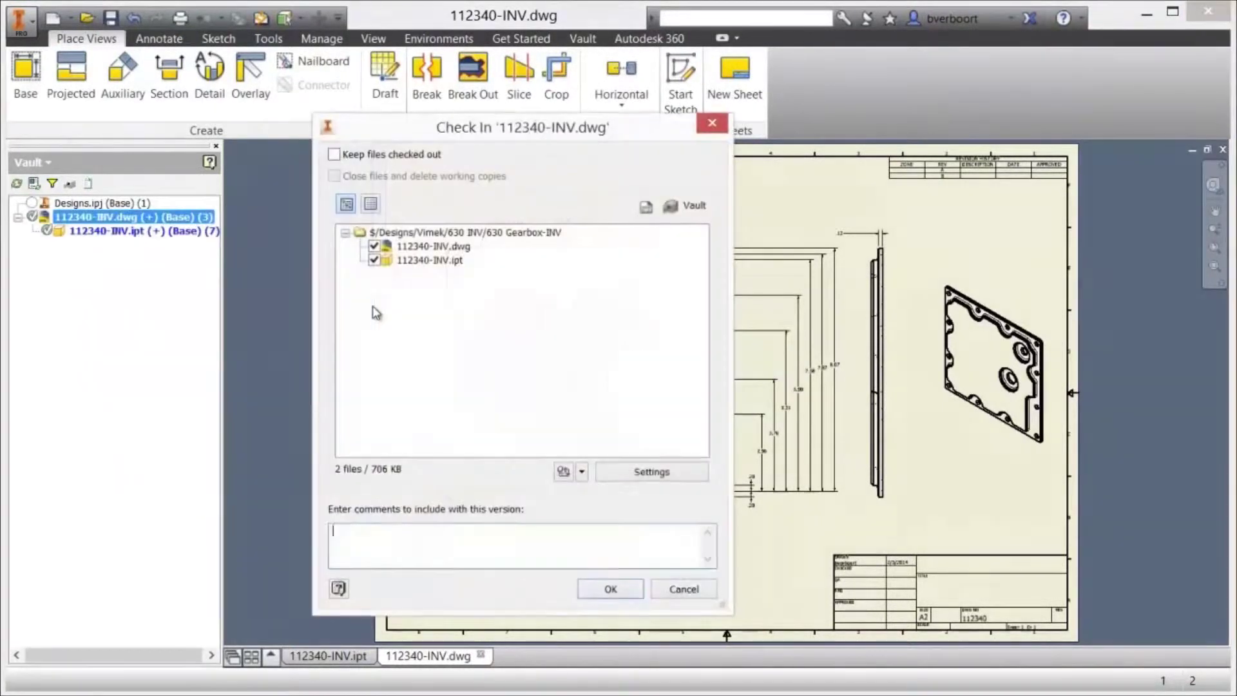
left_click(610, 589)
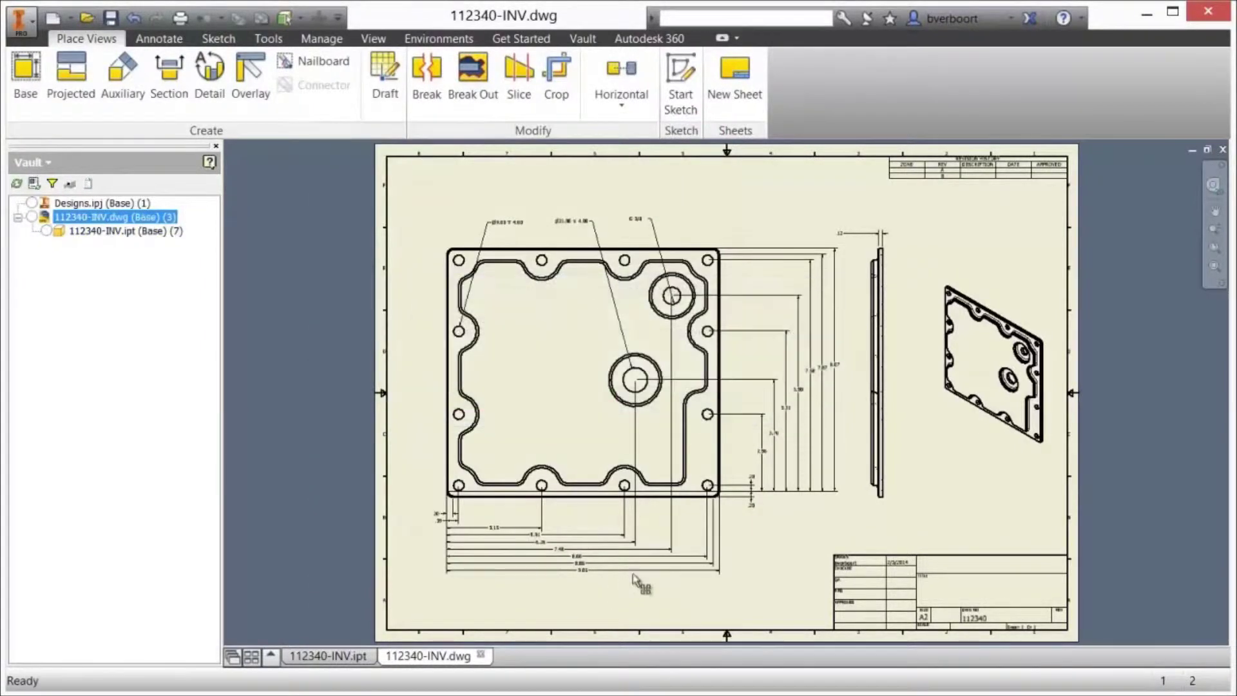
- Update the Lid item to dwg version 3 and ipt version 7, then save and close it
left_click(1145, 14)
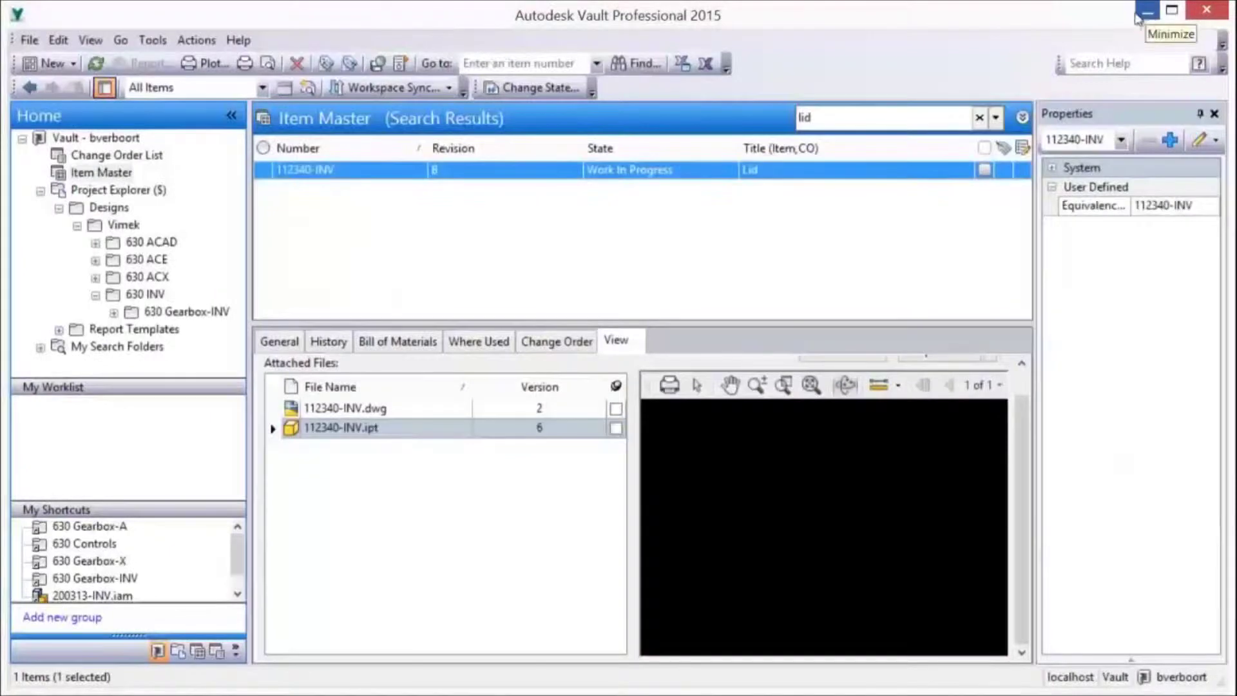
right_click(653, 176)
left_click(690, 205)
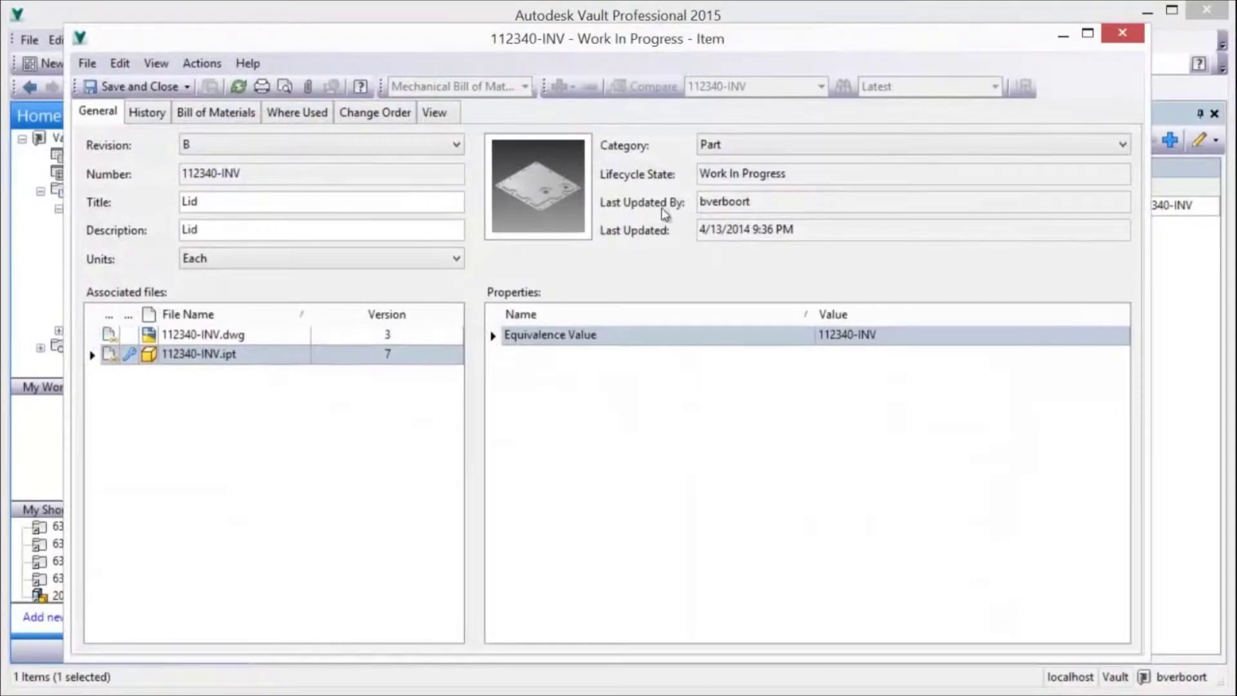
left_click(149, 87)
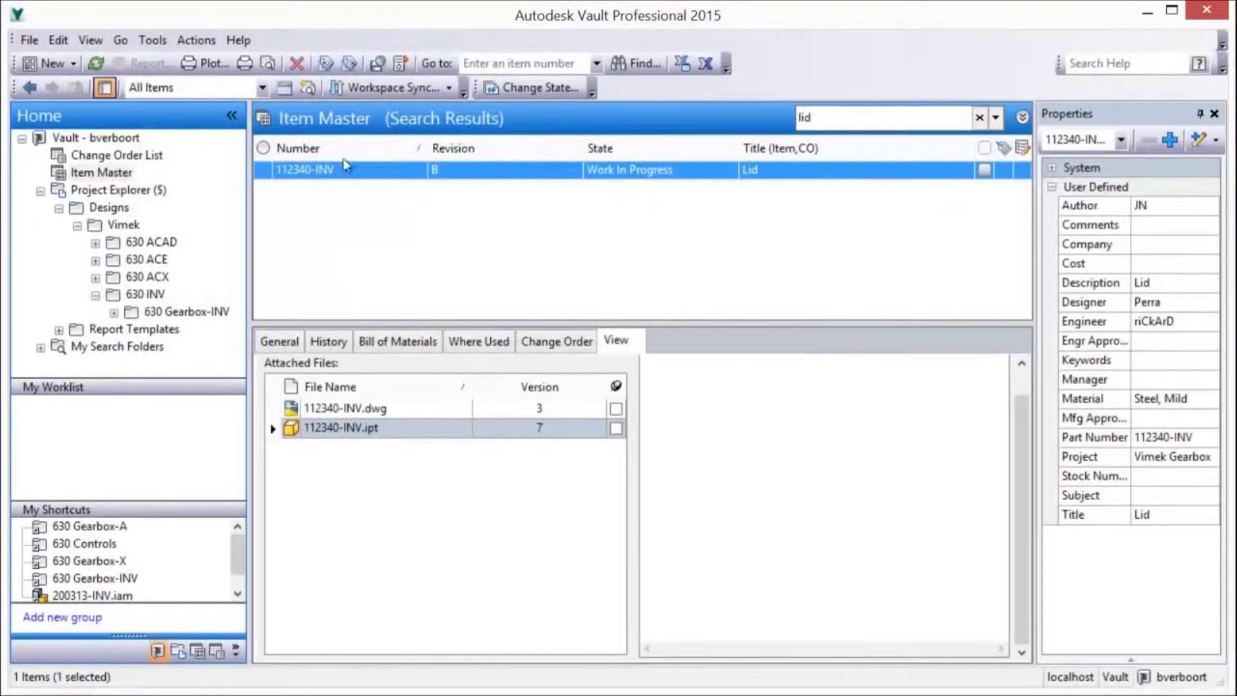
- Release Lid item 112340-INV with no effectivity date set, then preview its drawing
right_click(603, 180)
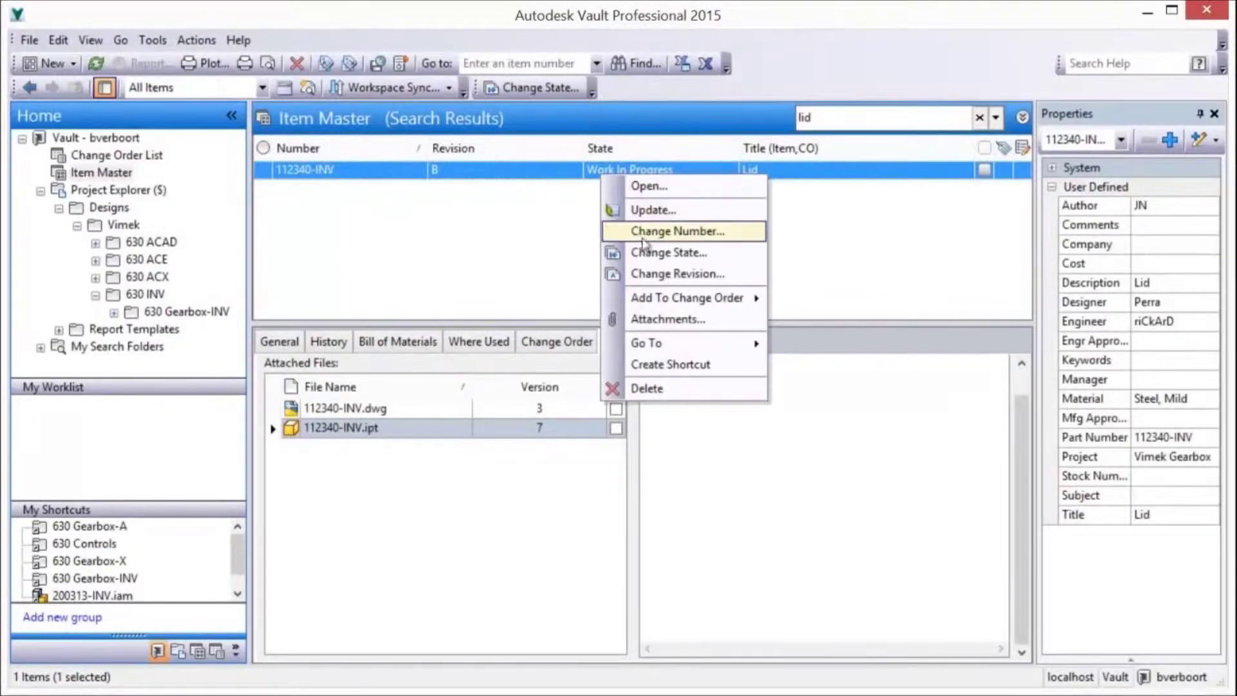
left_click(644, 253)
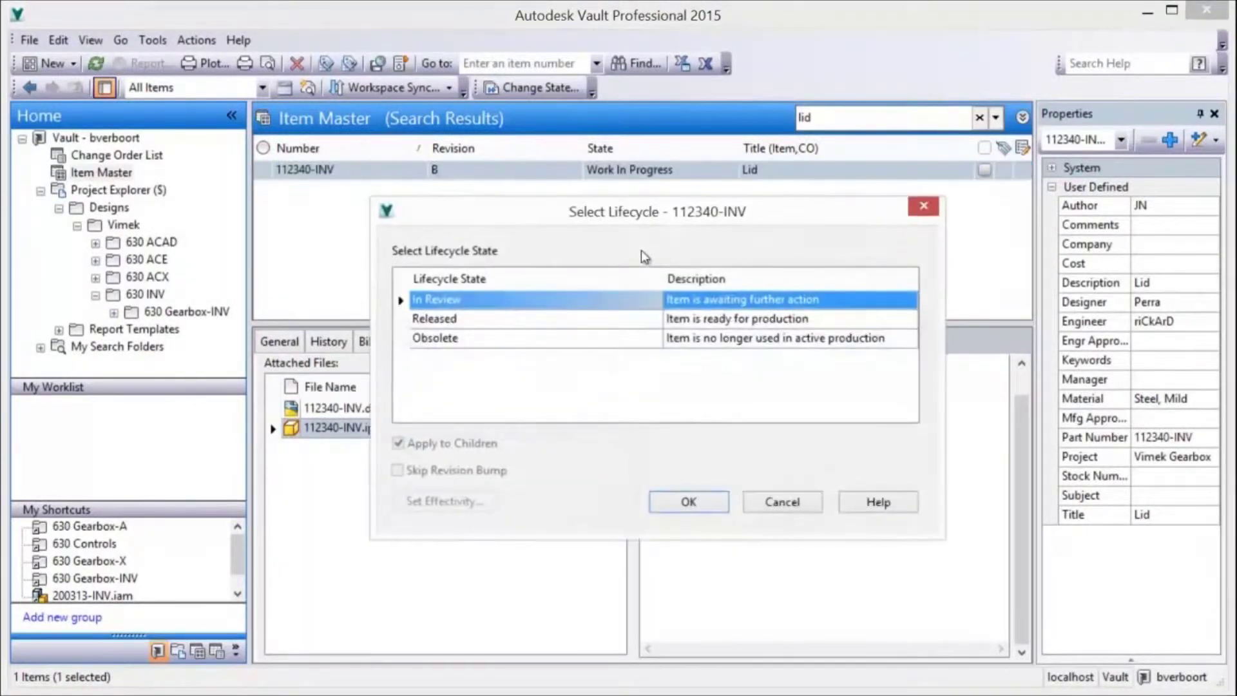
left_click(455, 320)
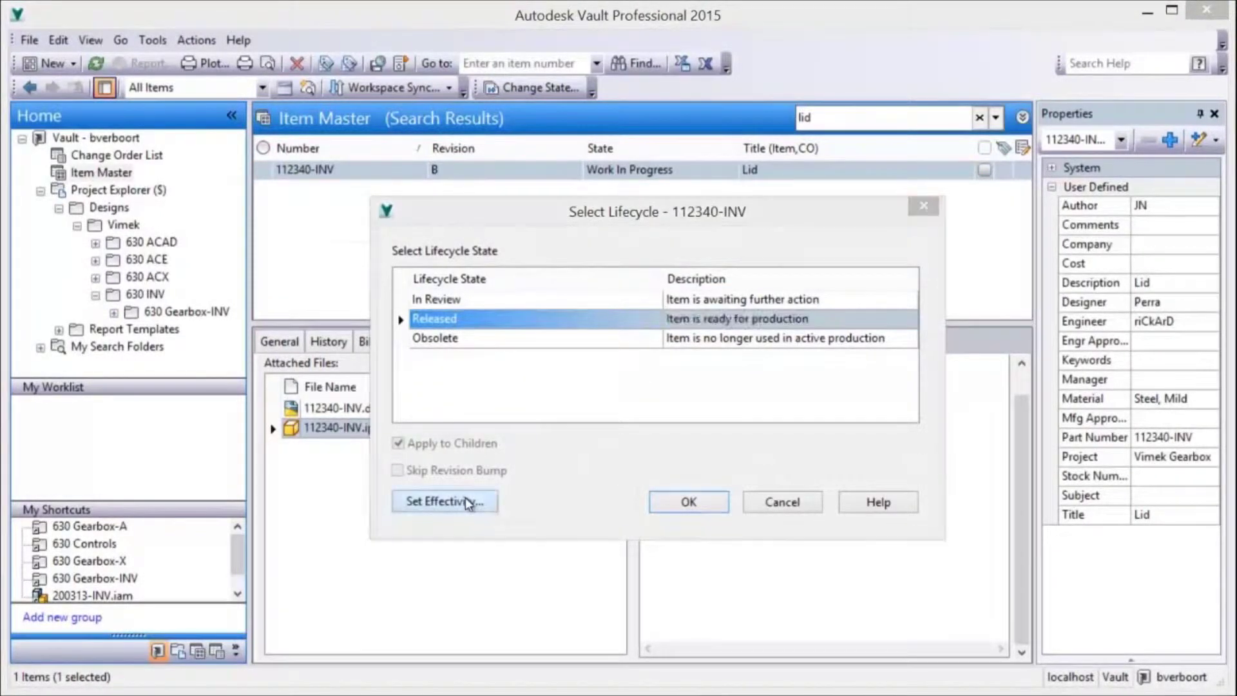
left_click(464, 501)
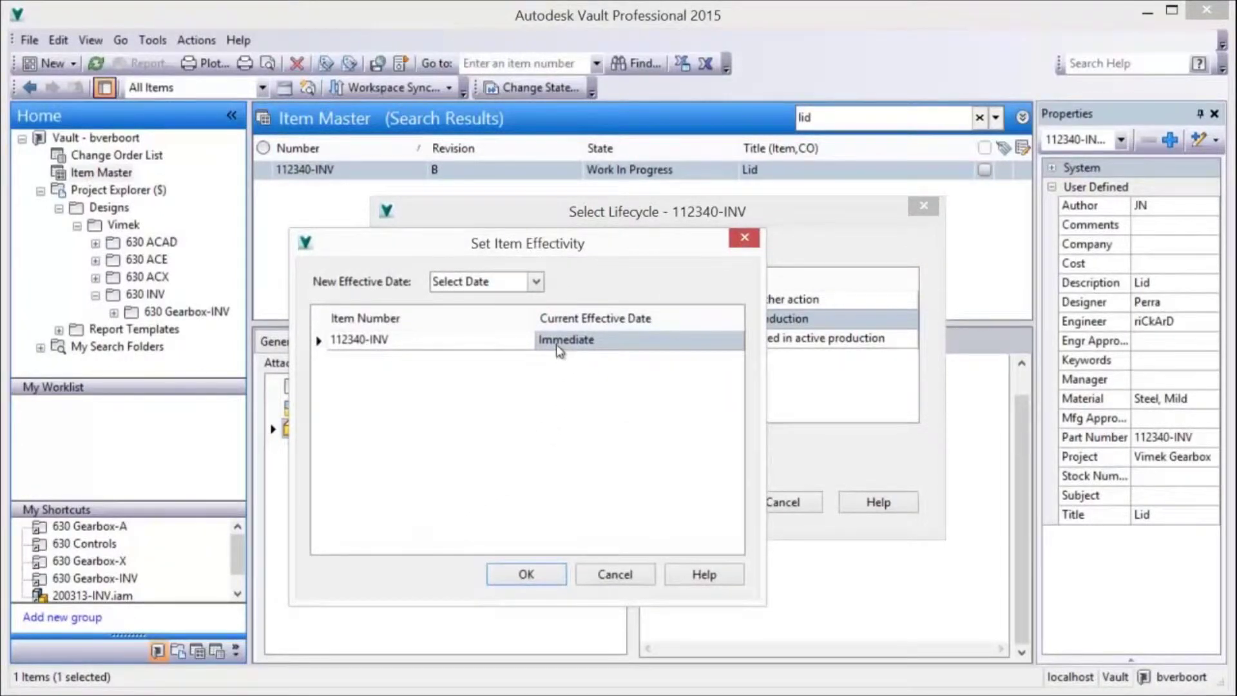
left_click(536, 282)
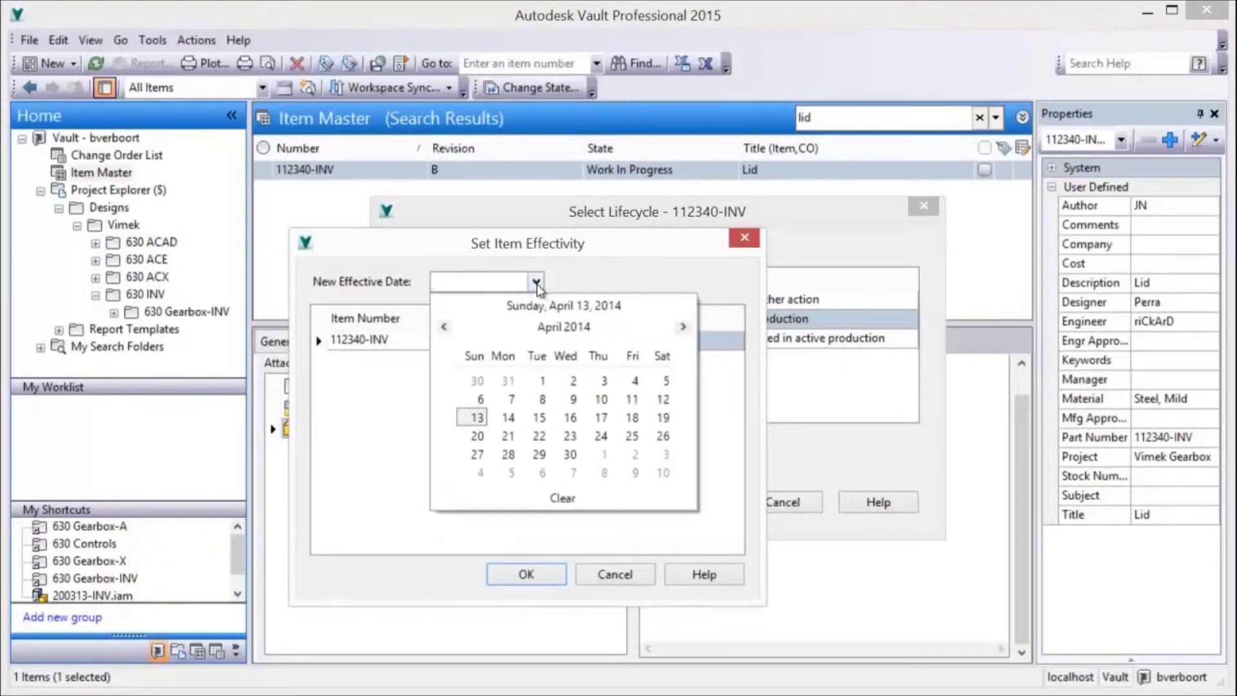
left_click(536, 283)
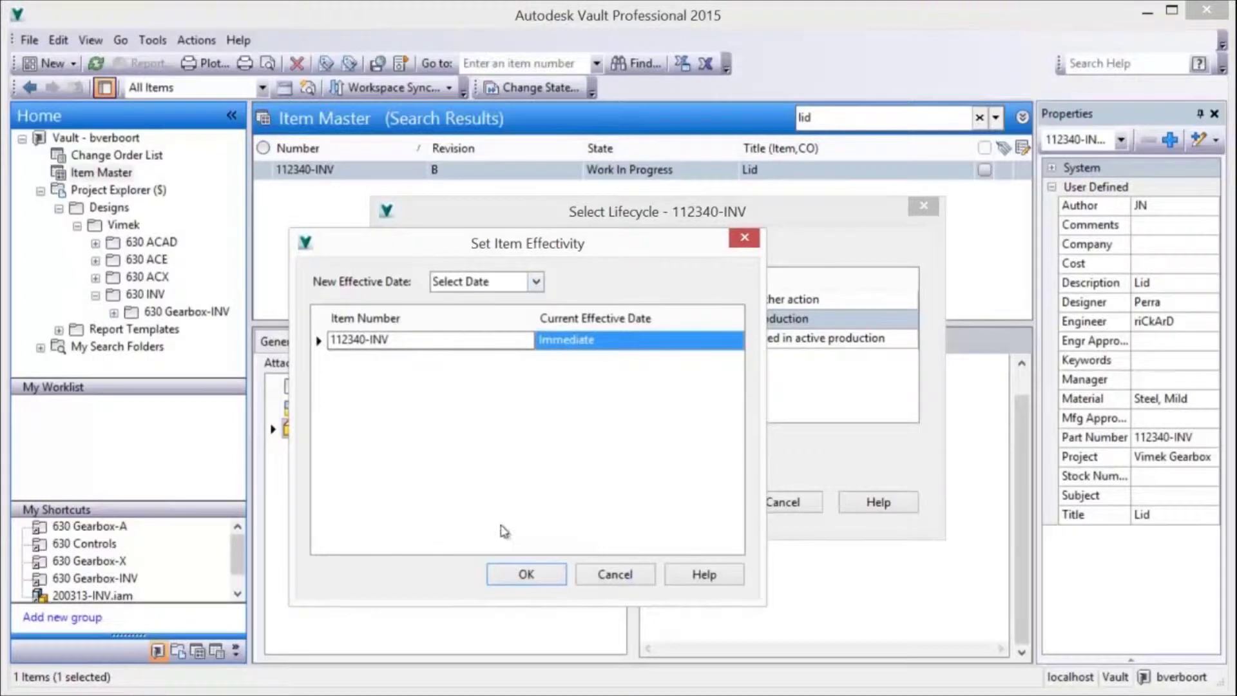
left_click(527, 574)
left_click(687, 501)
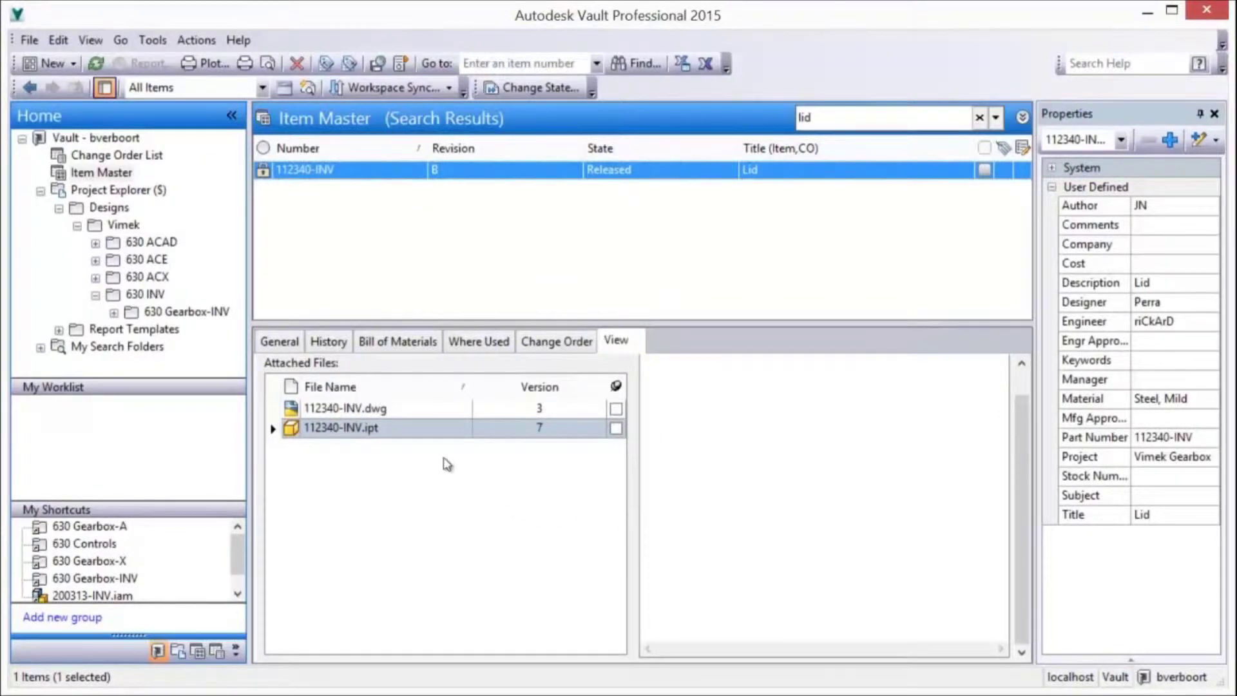
left_click(395, 410)
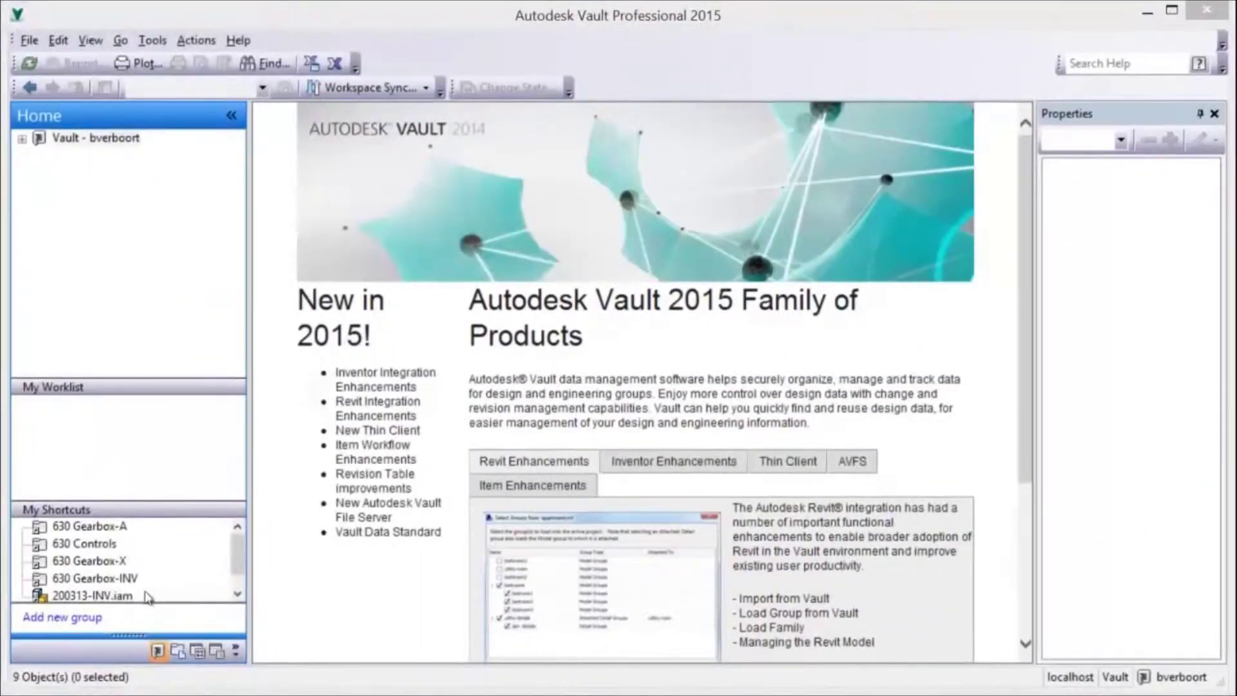
- Set 200313-X-ASSY.dwg and its eight related 630 Gearbox-X files to the Engineering category
left_click(106, 561)
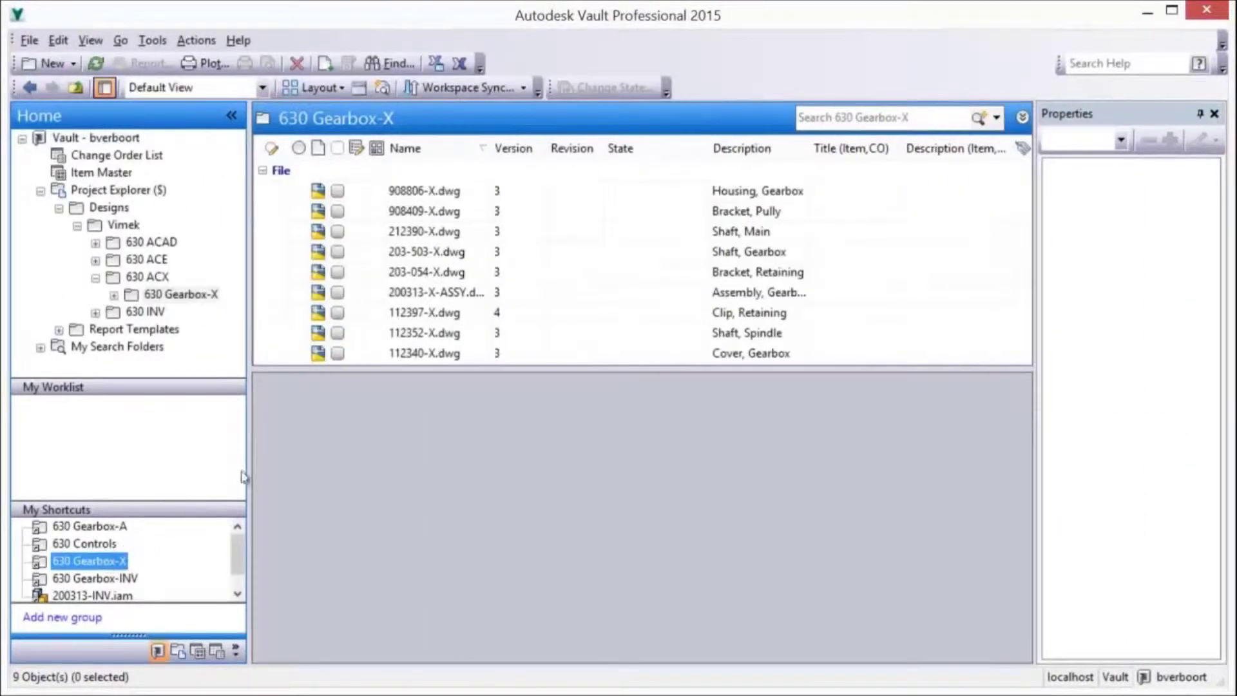
left_click(399, 295)
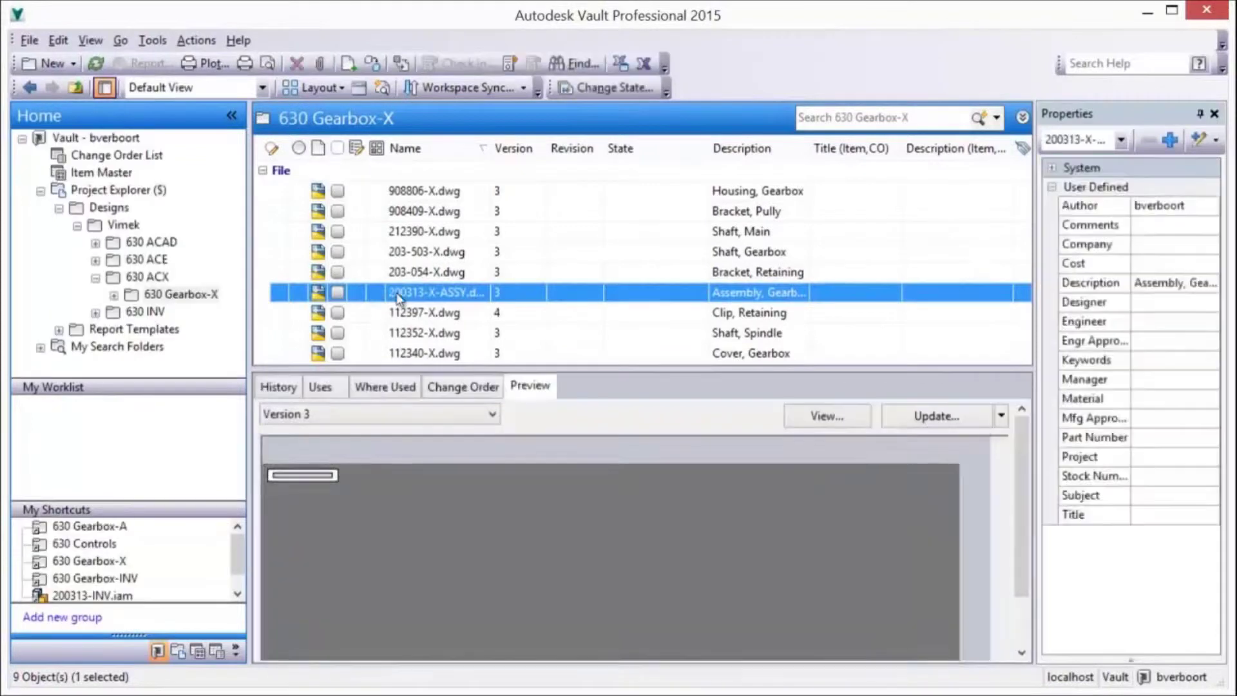
left_click(196, 40)
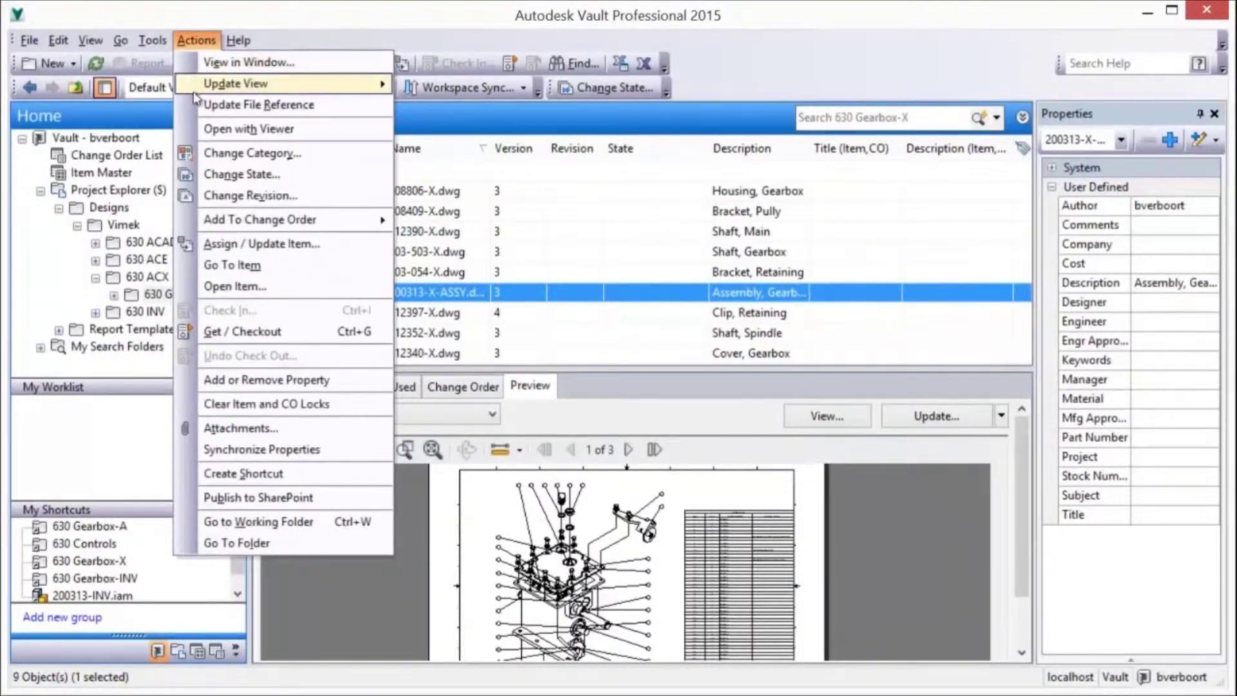
left_click(234, 153)
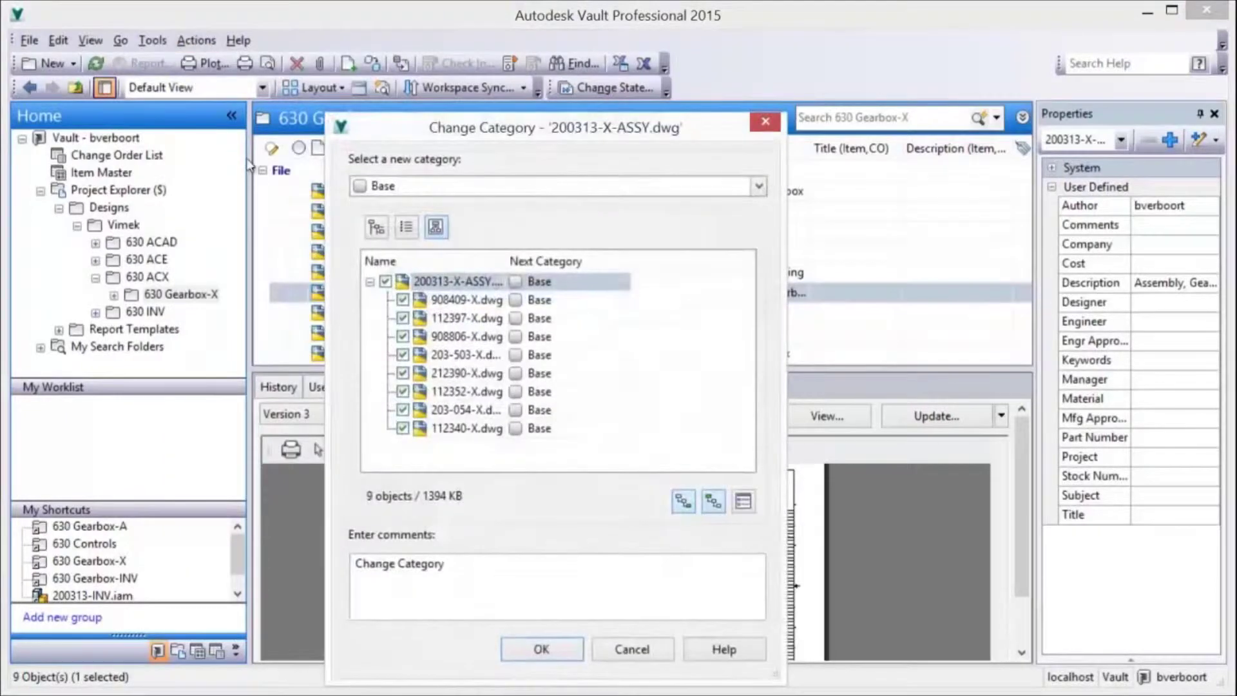
left_click(442, 190)
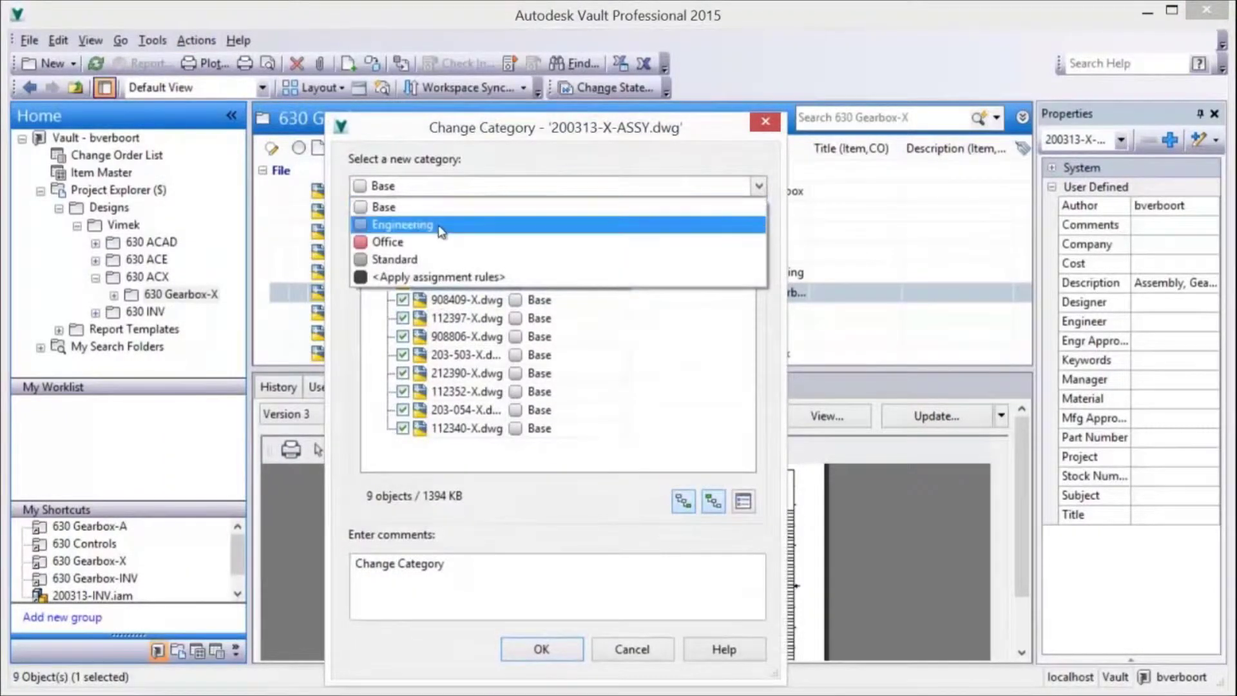
left_click(438, 219)
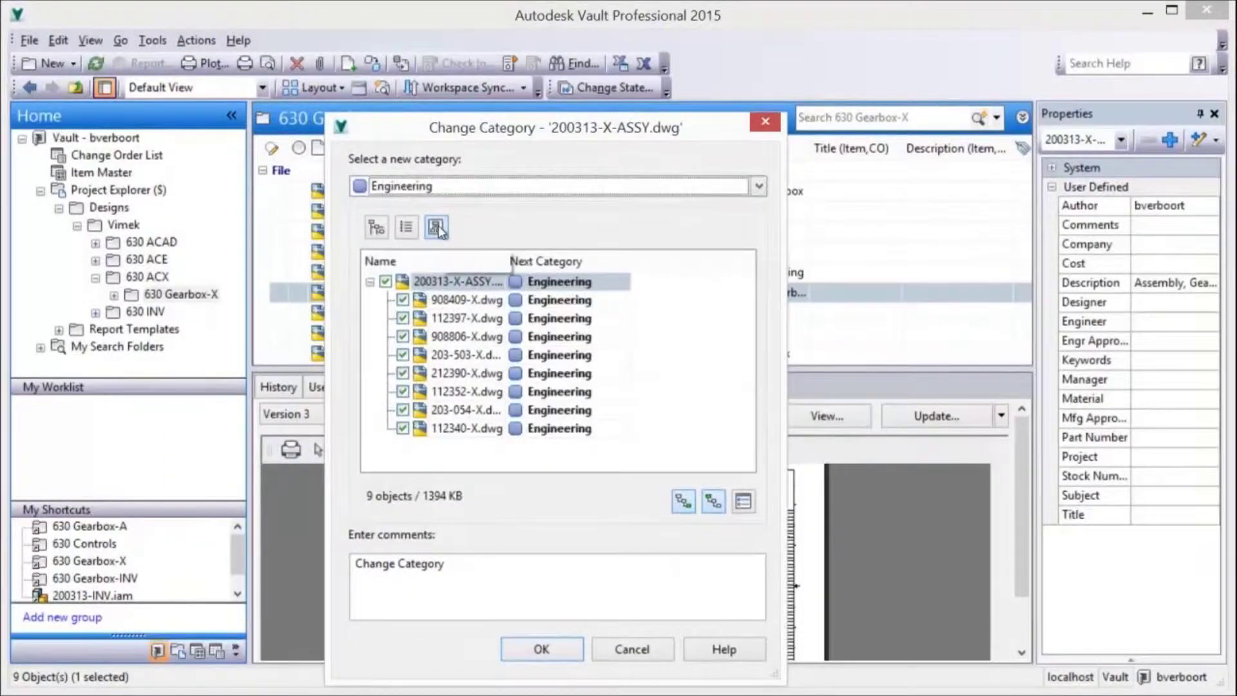
left_click(536, 648)
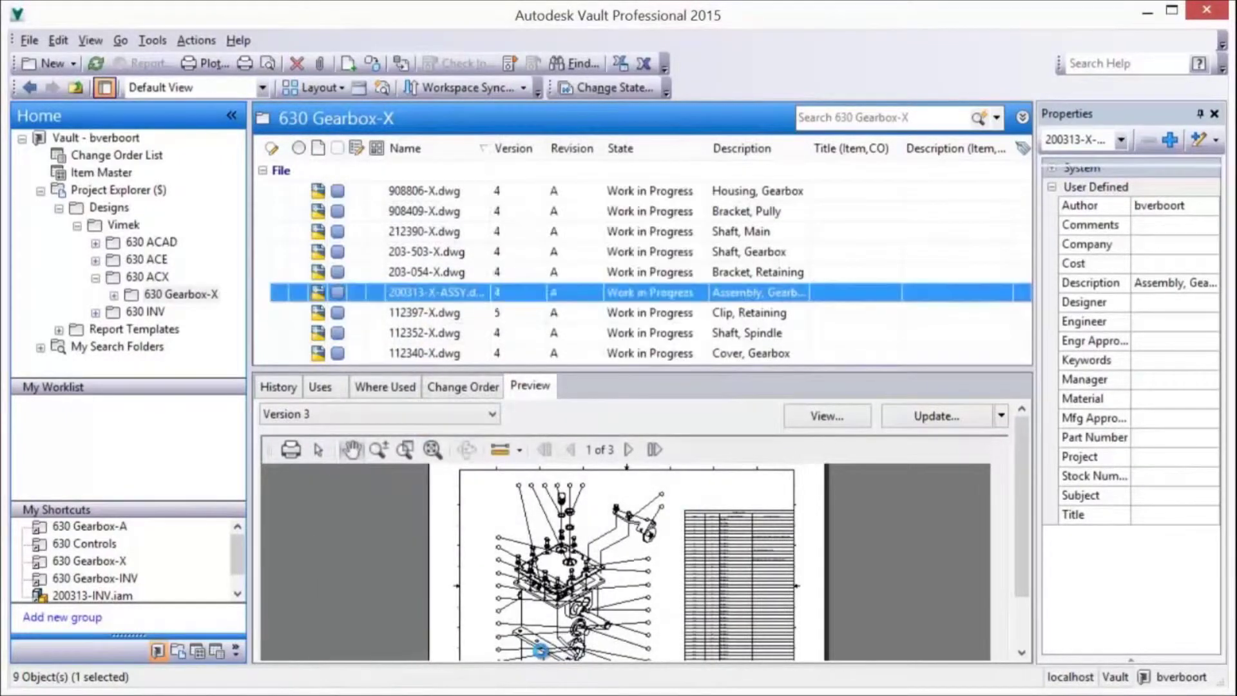
- Change 200313-X-ASSY.dwg and all its related files to the Released state
right_click(465, 296)
left_click(523, 483)
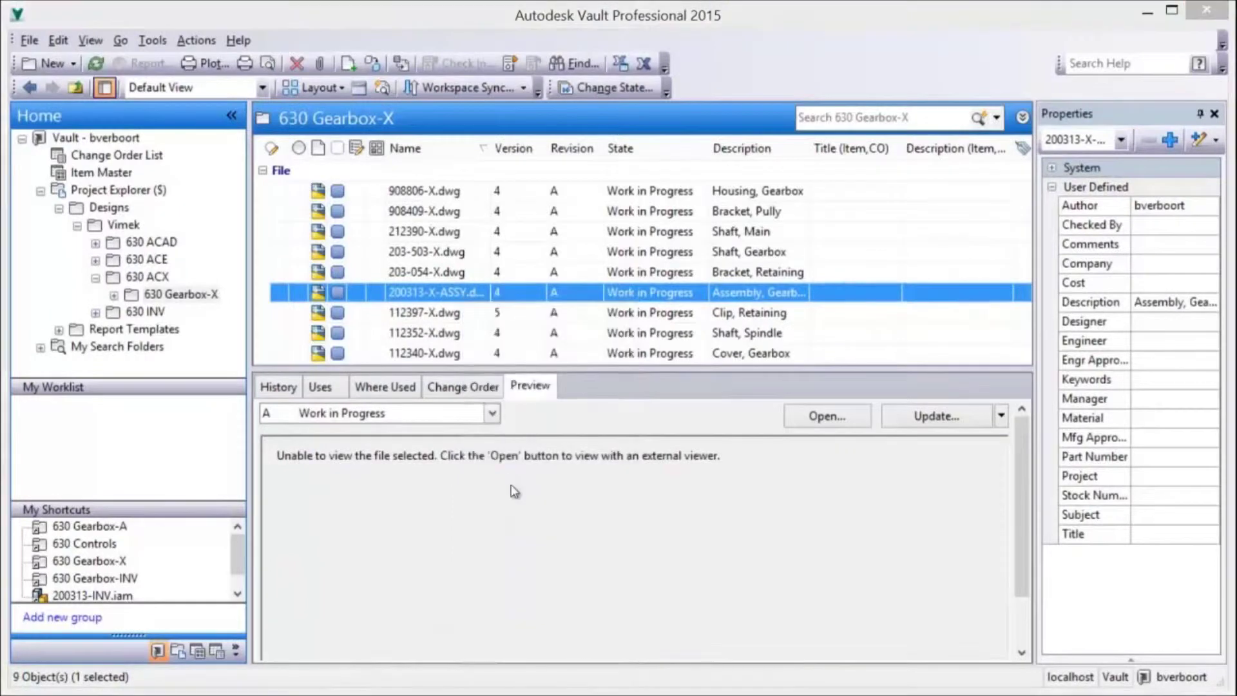
left_click(326, 177)
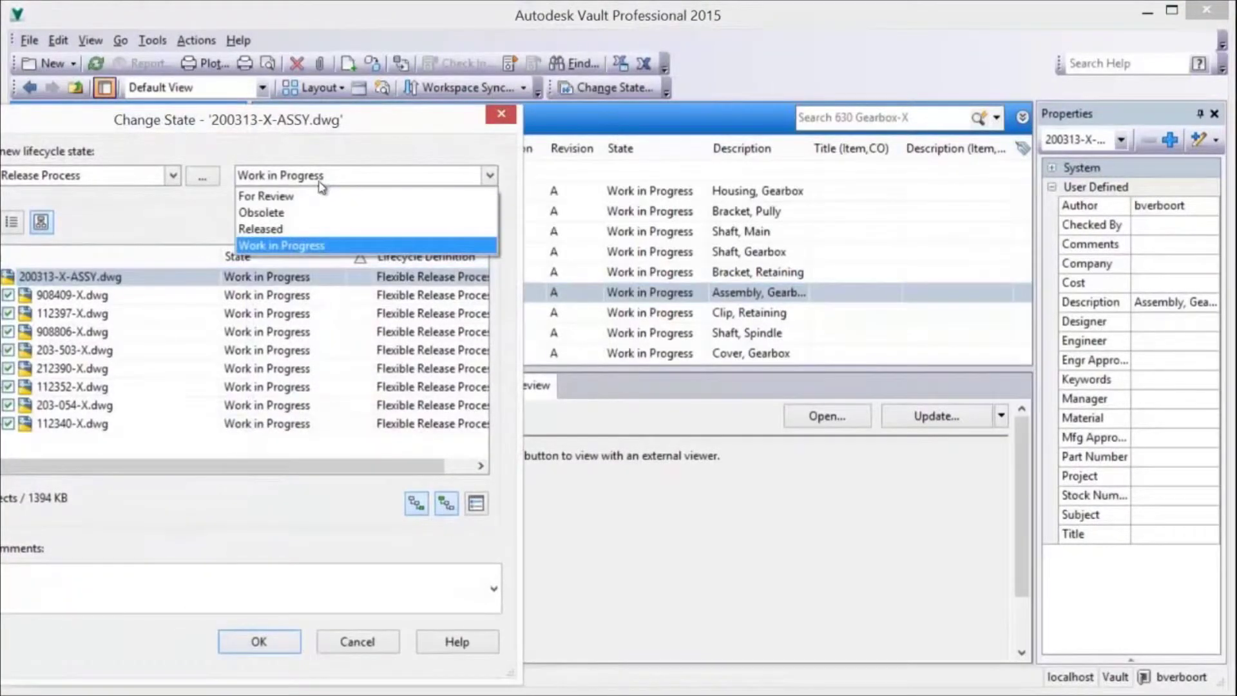
left_click(290, 230)
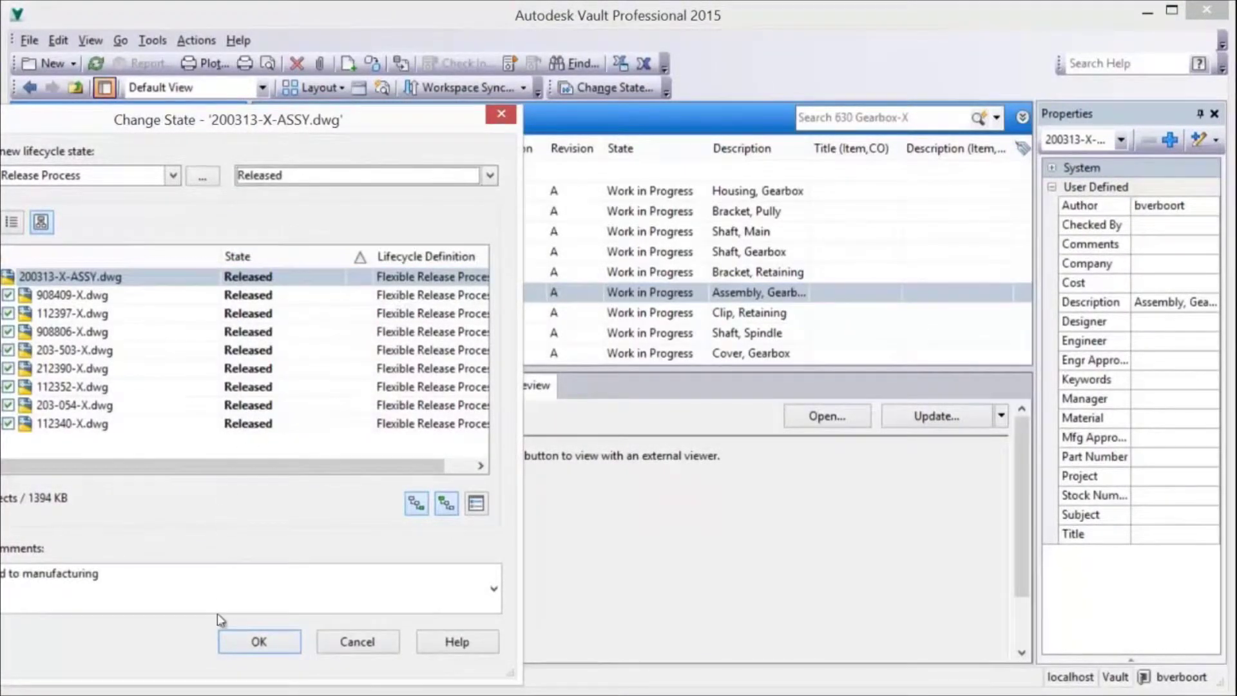
left_click(258, 641)
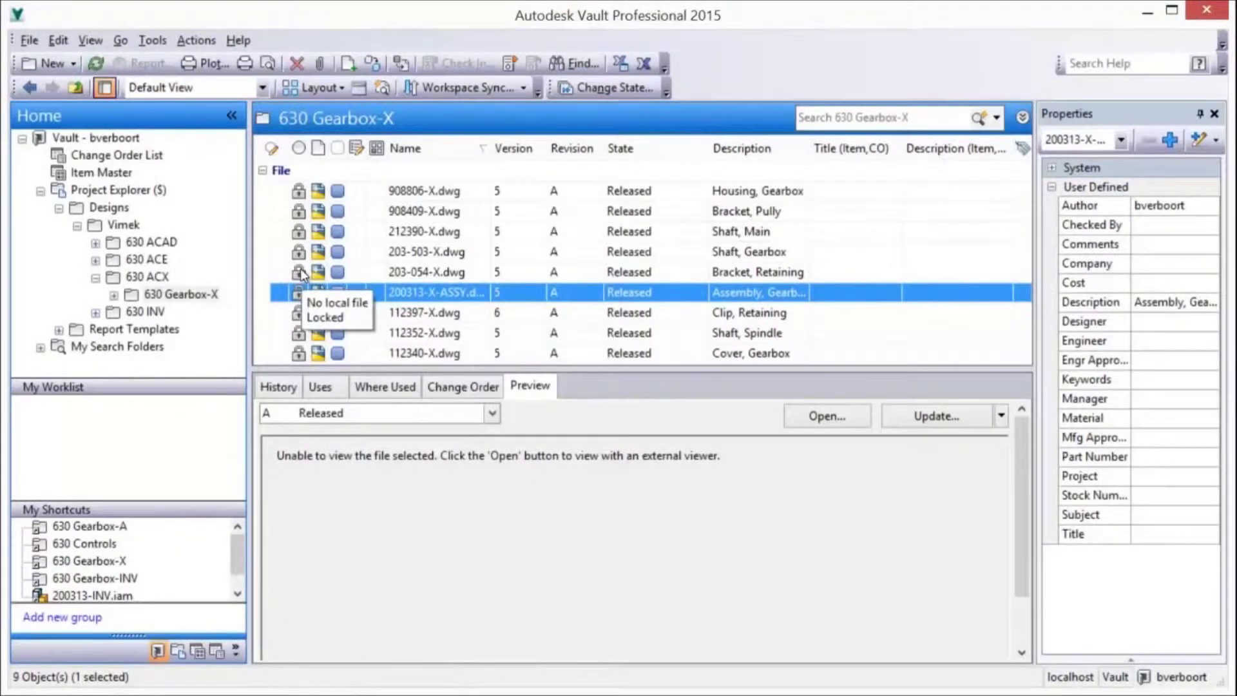
- Open 200313-X-ASSY.dwg in AutoCAD Mechanical and change it back to Work in Progress
right_click(418, 294)
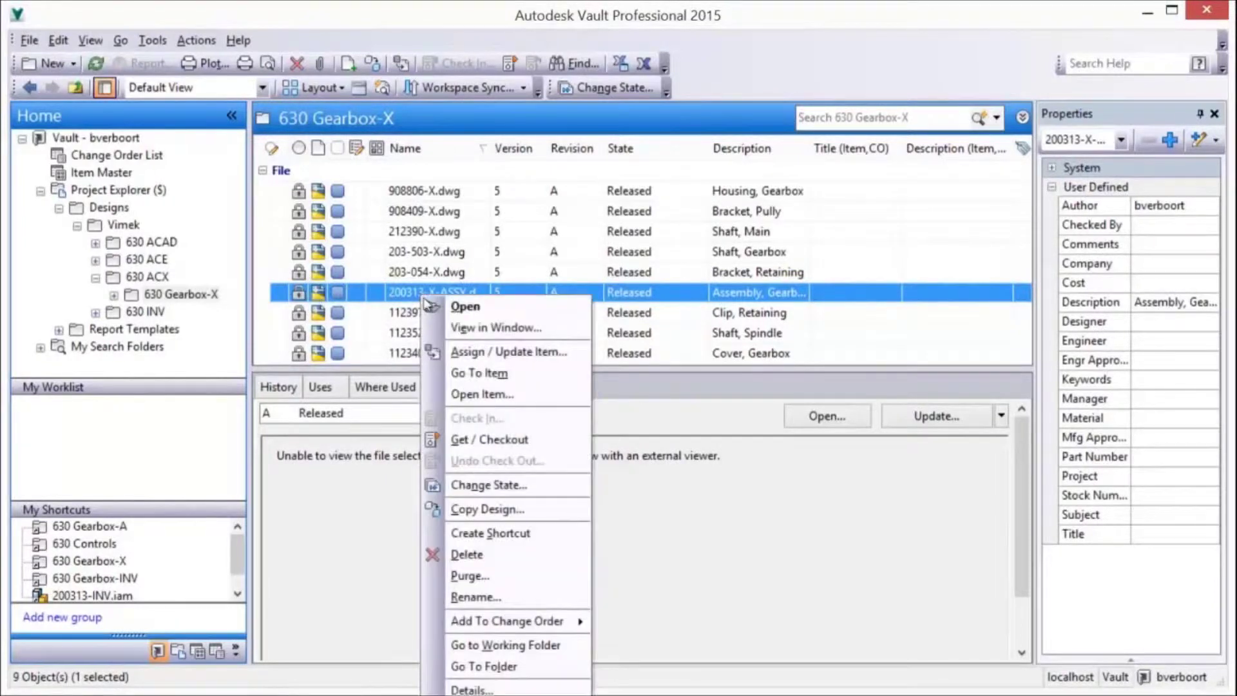
left_click(454, 305)
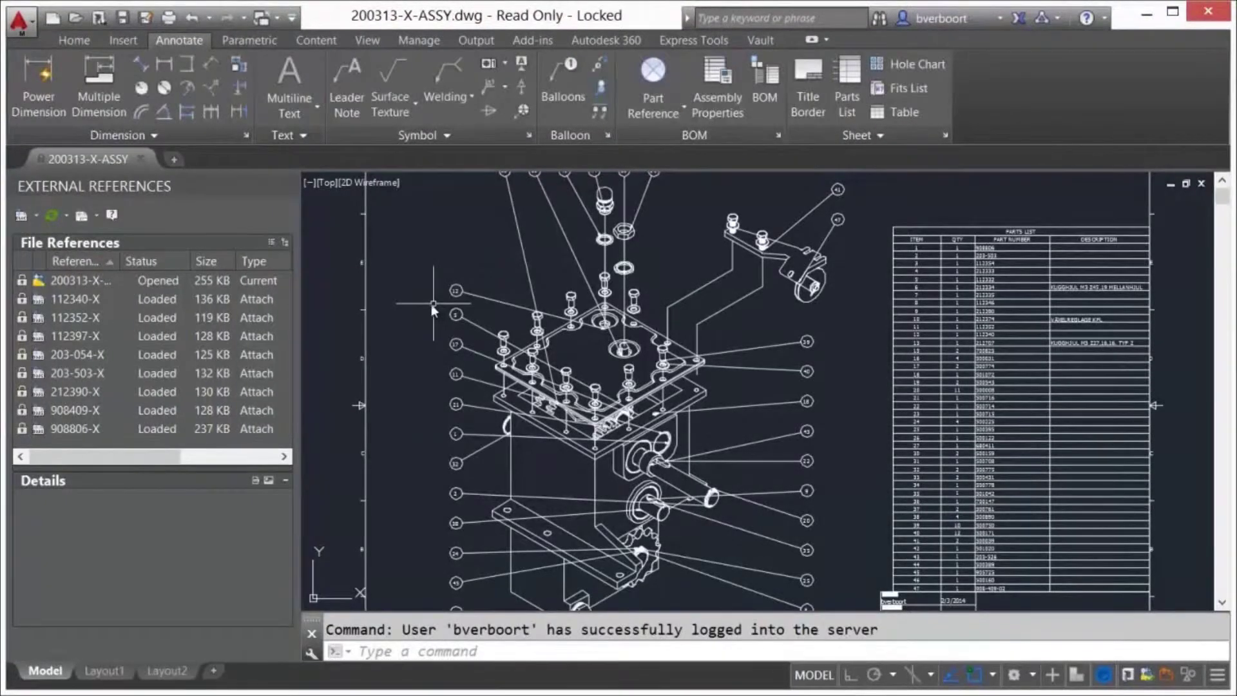
right_click(71, 284)
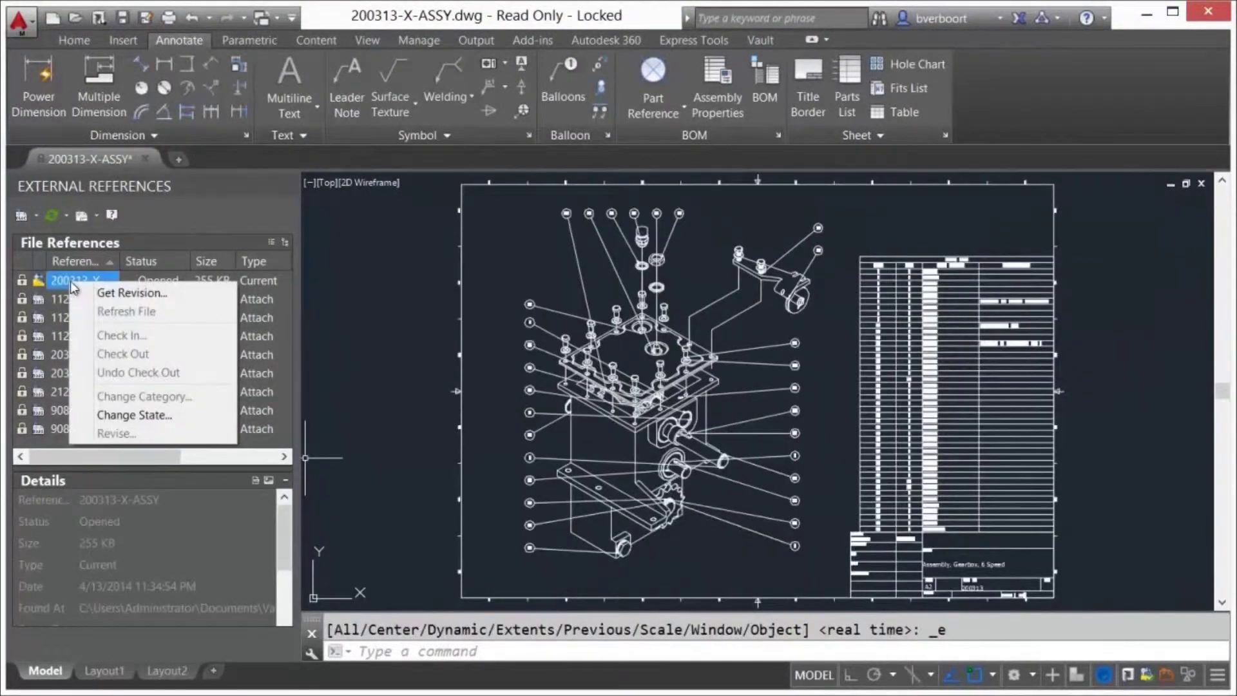
left_click(134, 415)
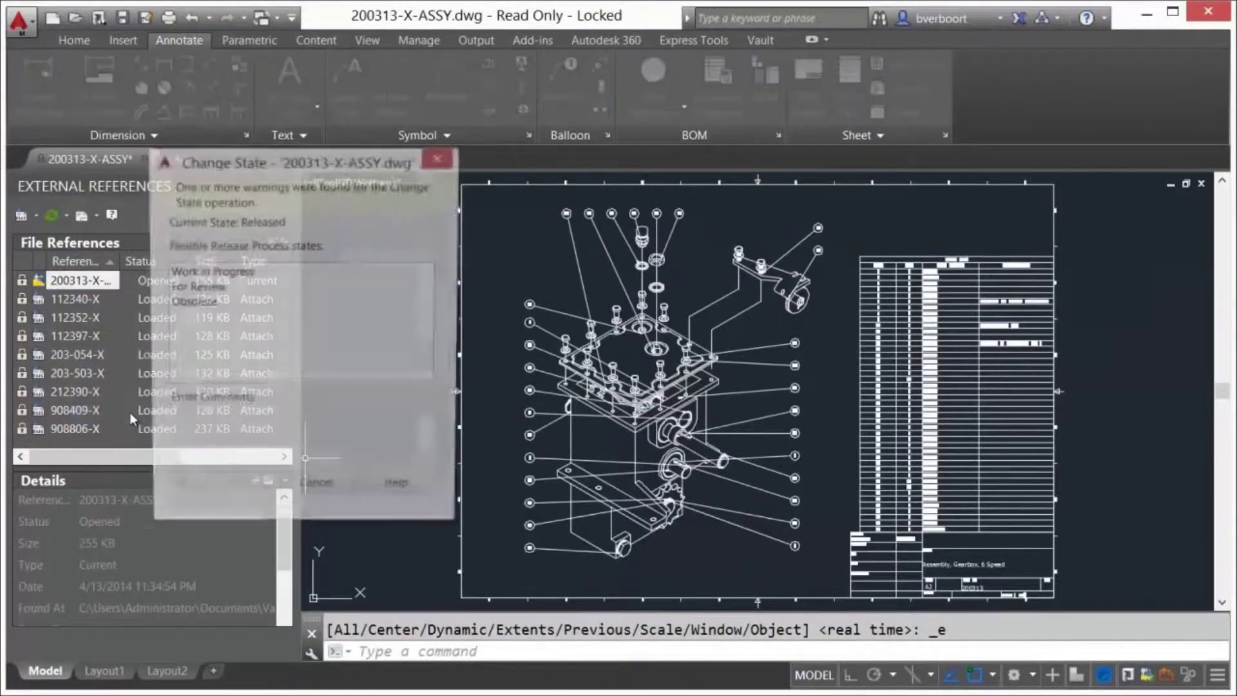
left_click(203, 273)
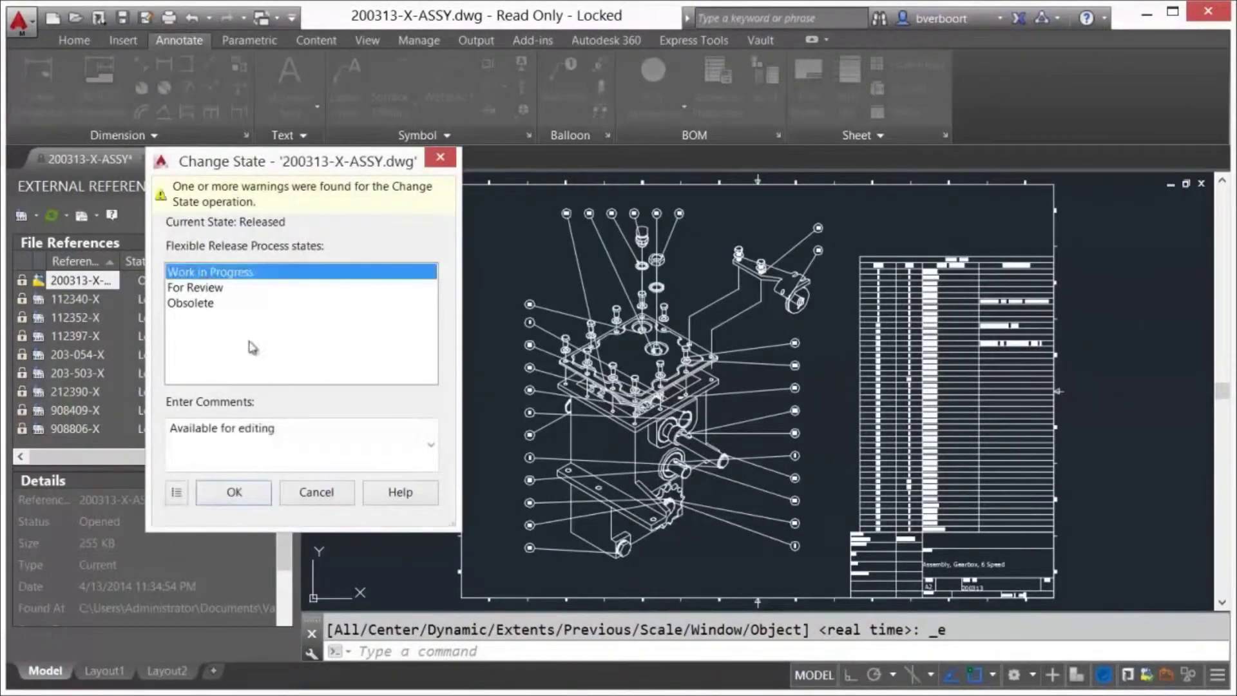
left_click(234, 491)
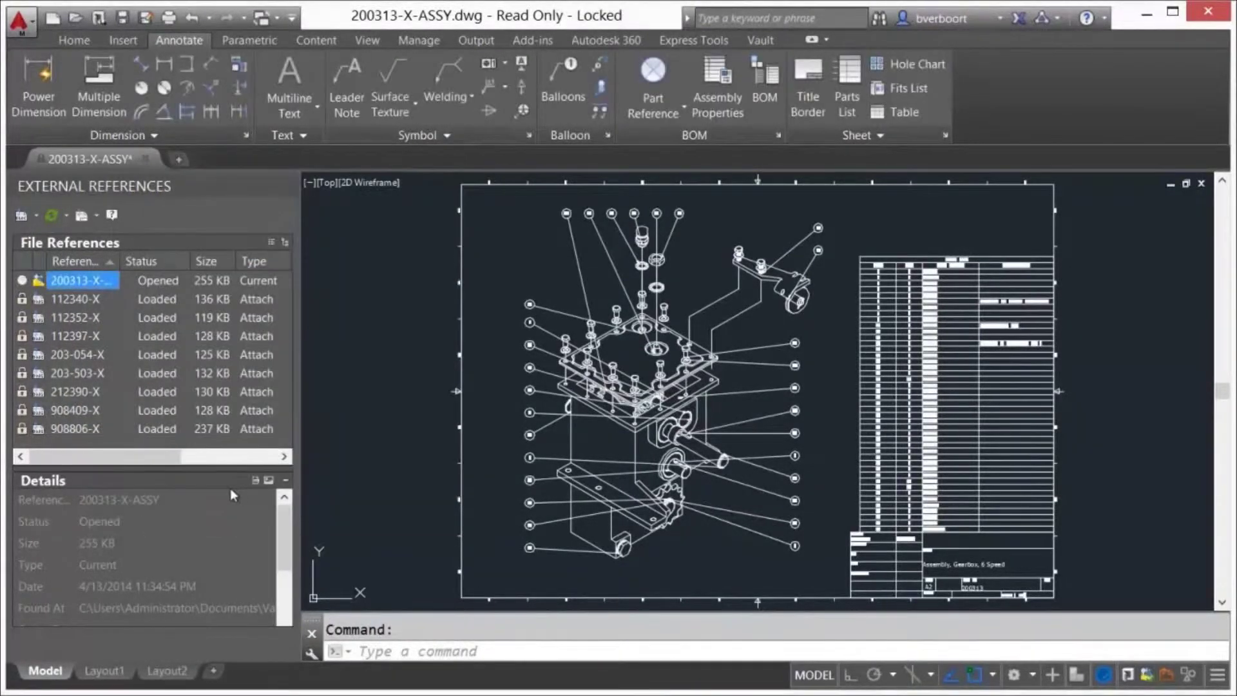
left_click(71, 300)
- Open the 112340-X cover drawing and change its state to Work in Progress
right_click(71, 301)
left_click(109, 315)
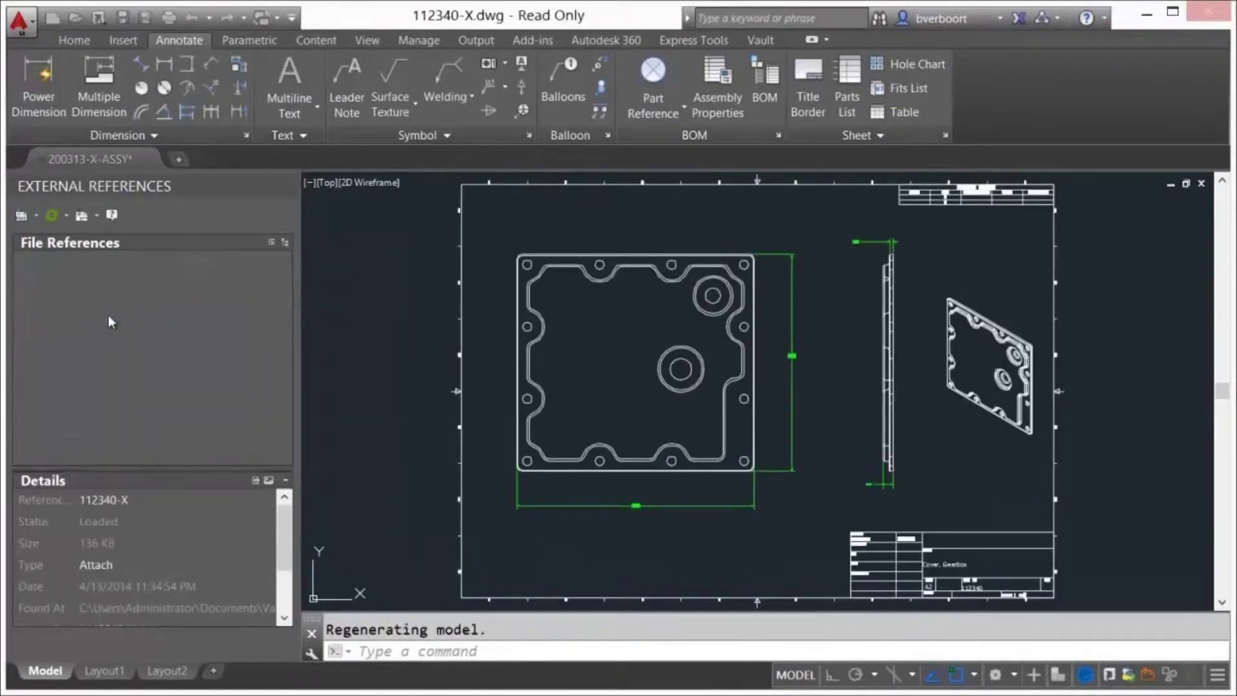
right_click(72, 282)
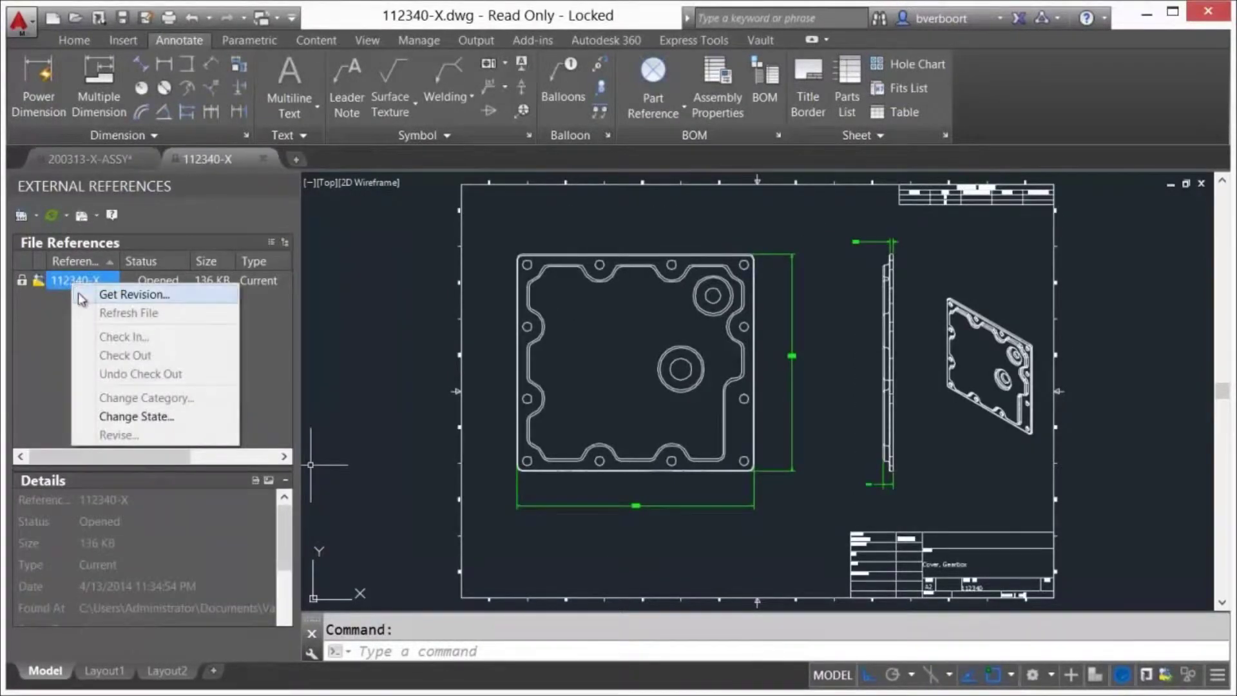
left_click(123, 417)
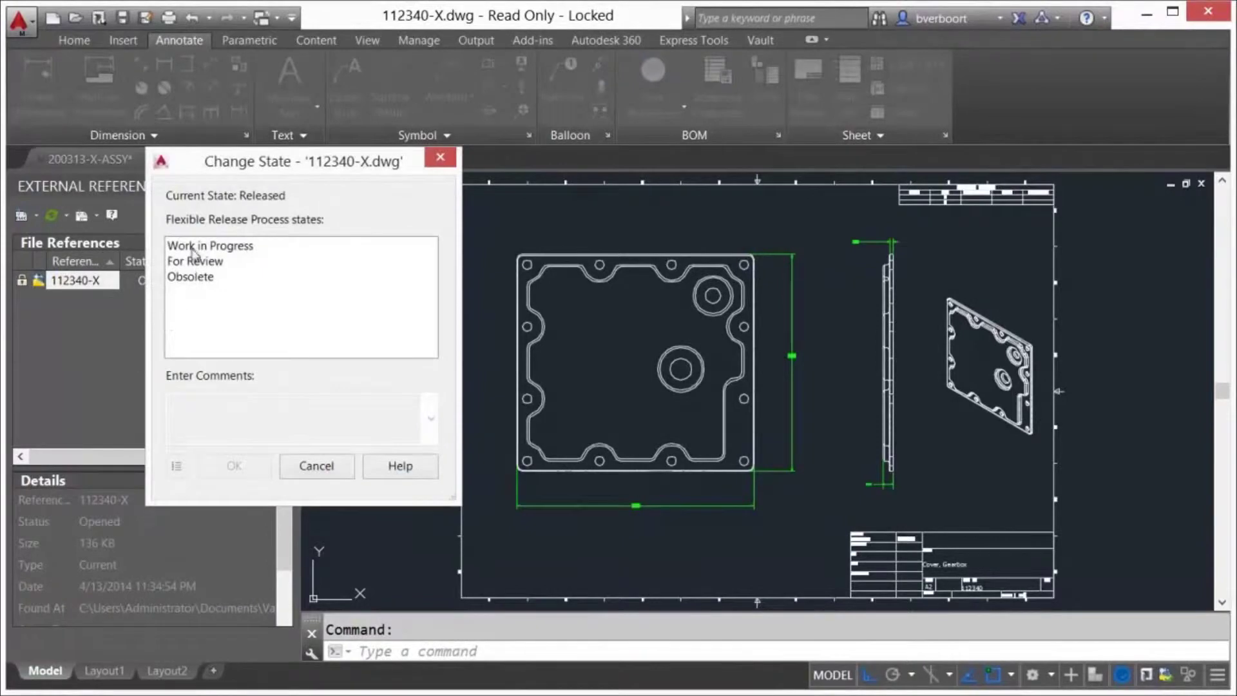
left_click(194, 247)
left_click(233, 465)
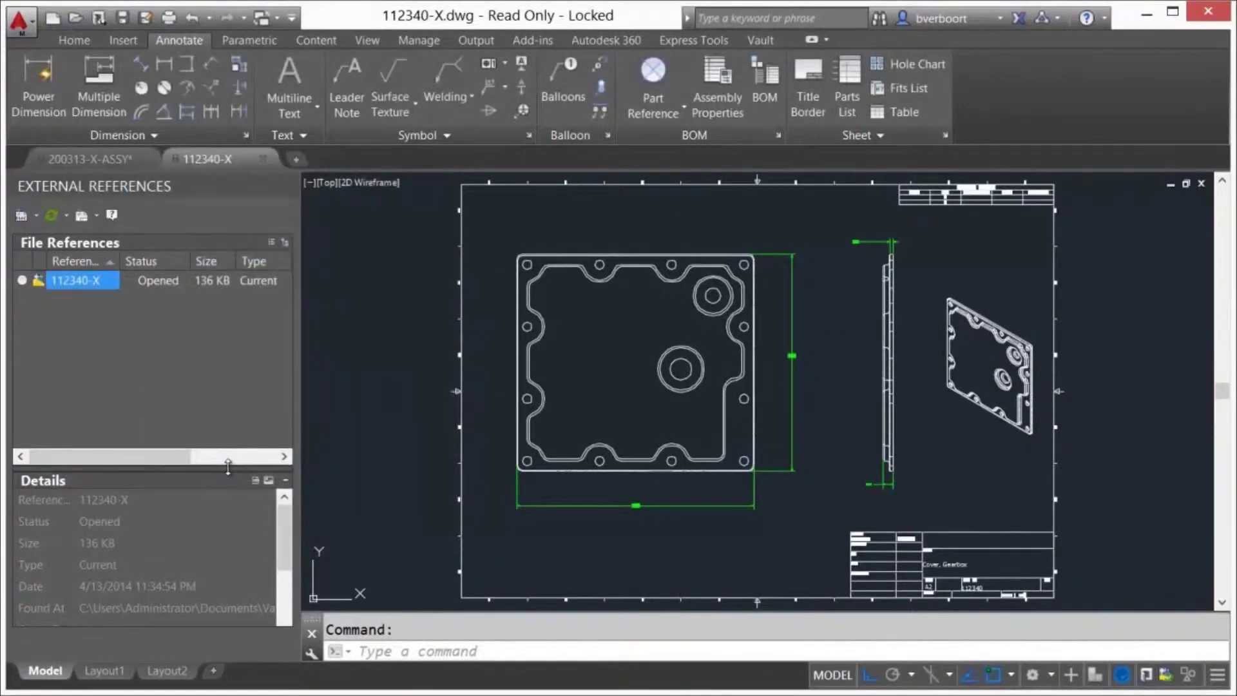
- Check out 112340-X for editing, accepting the out-of-date property update
right_click(68, 285)
left_click(123, 361)
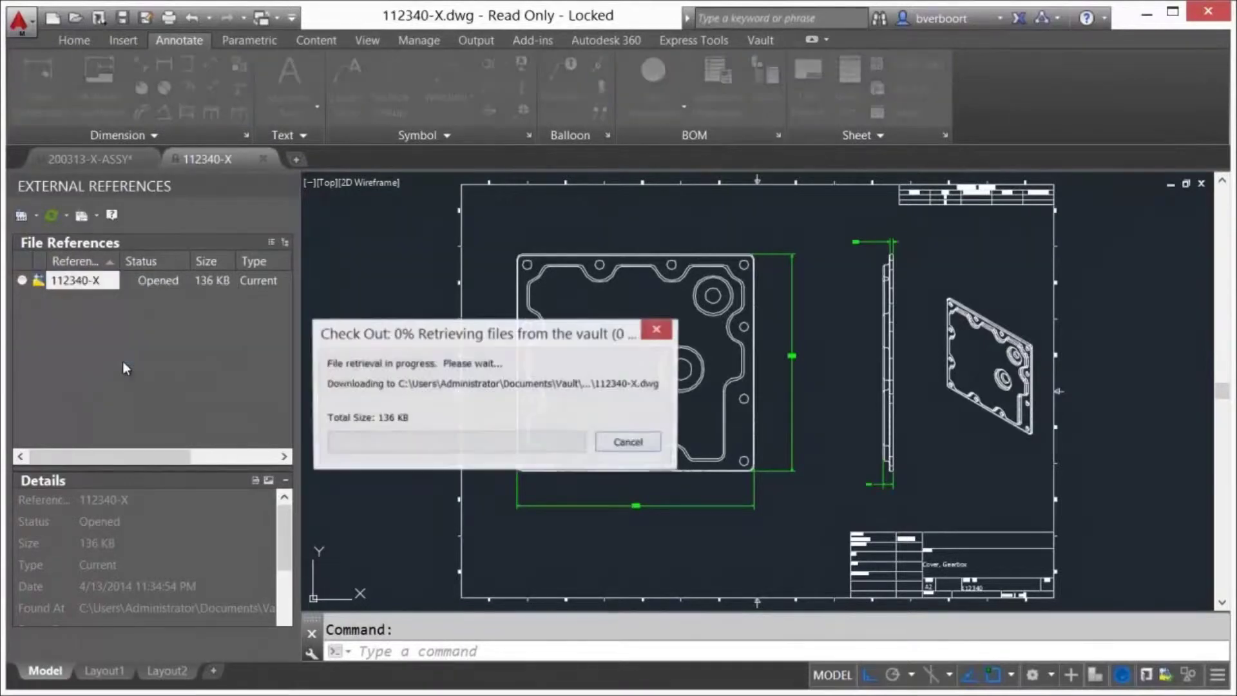
left_click(397, 284)
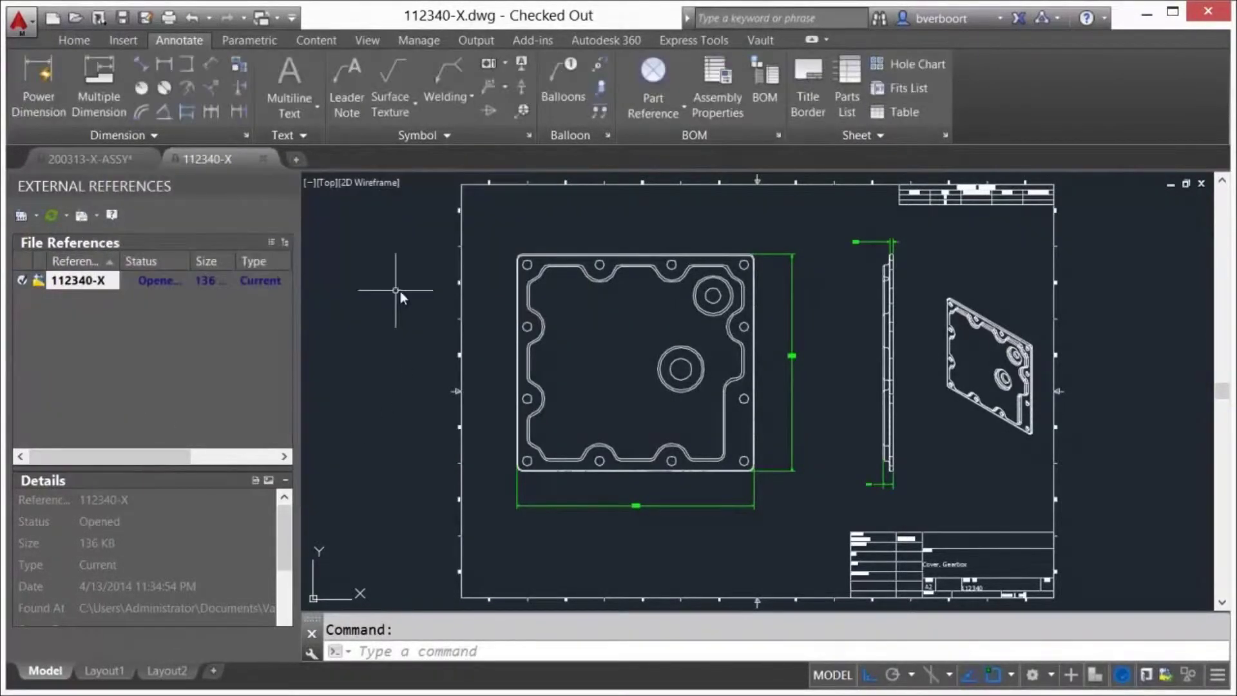
- Start a hole chart at the plate's lower-left corner with rotation 0 and the default origin name
left_click(907, 64)
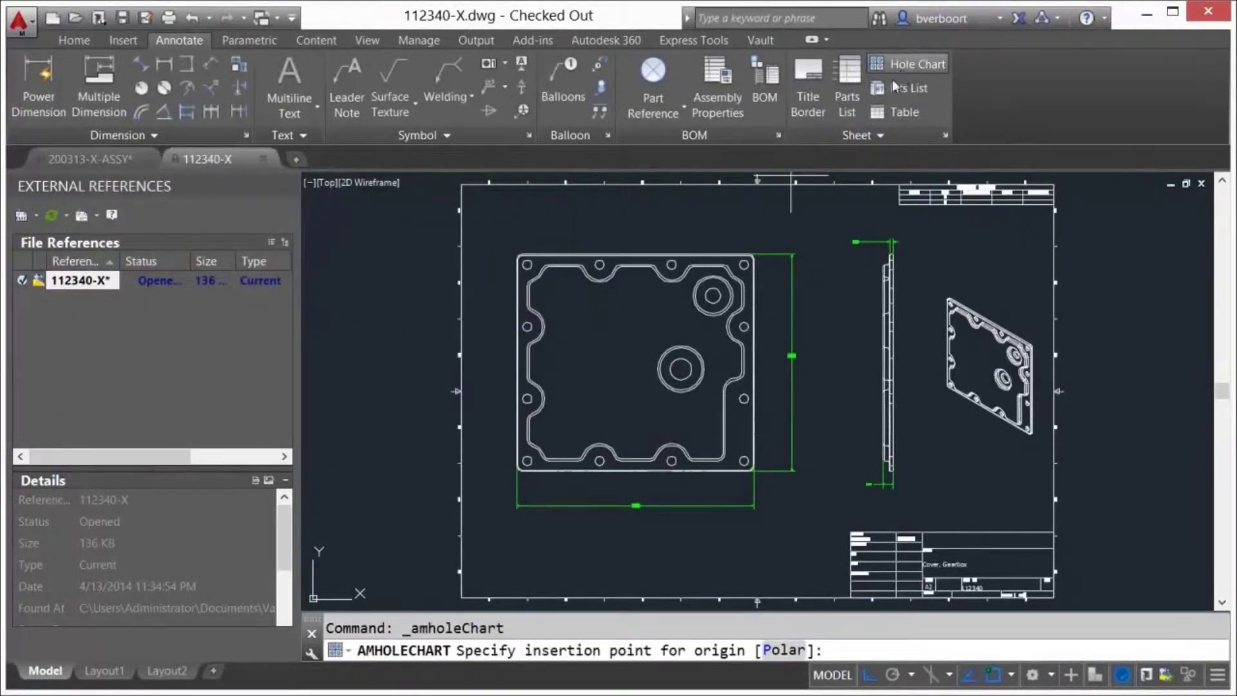
scroll(489, 486, "up", 4)
scroll(490, 486, "up", 3)
scroll(657, 393, "up", 2)
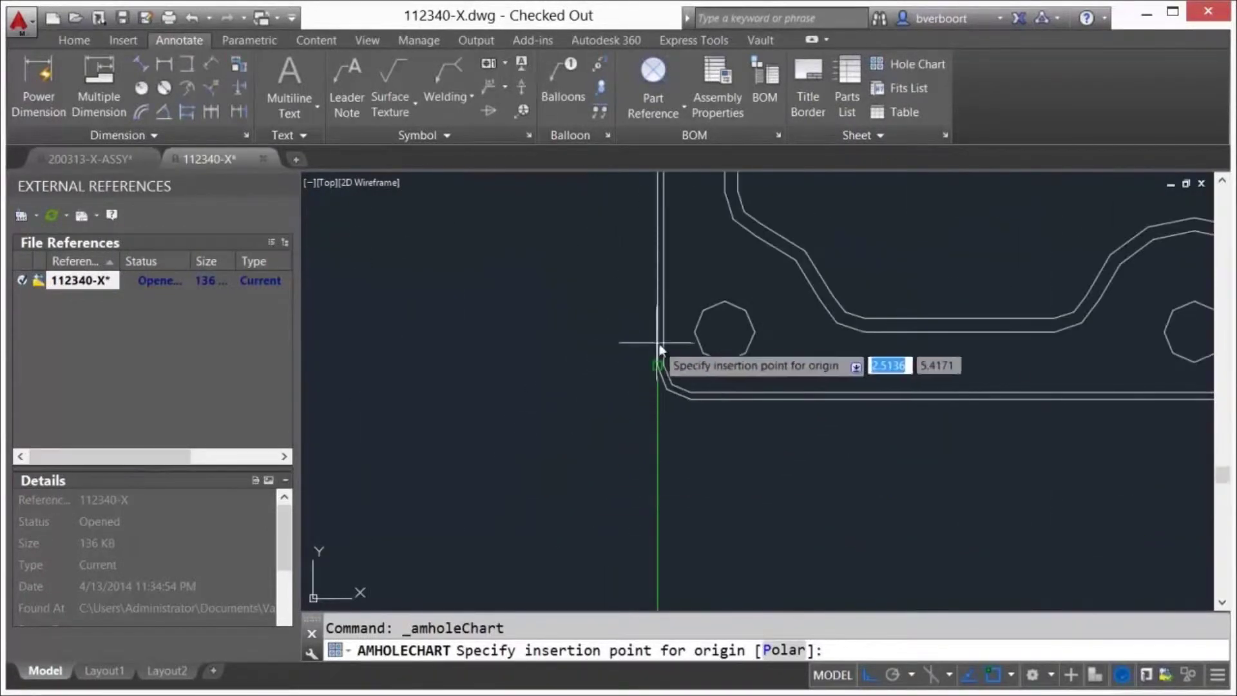
left_click(658, 397)
key("Return")
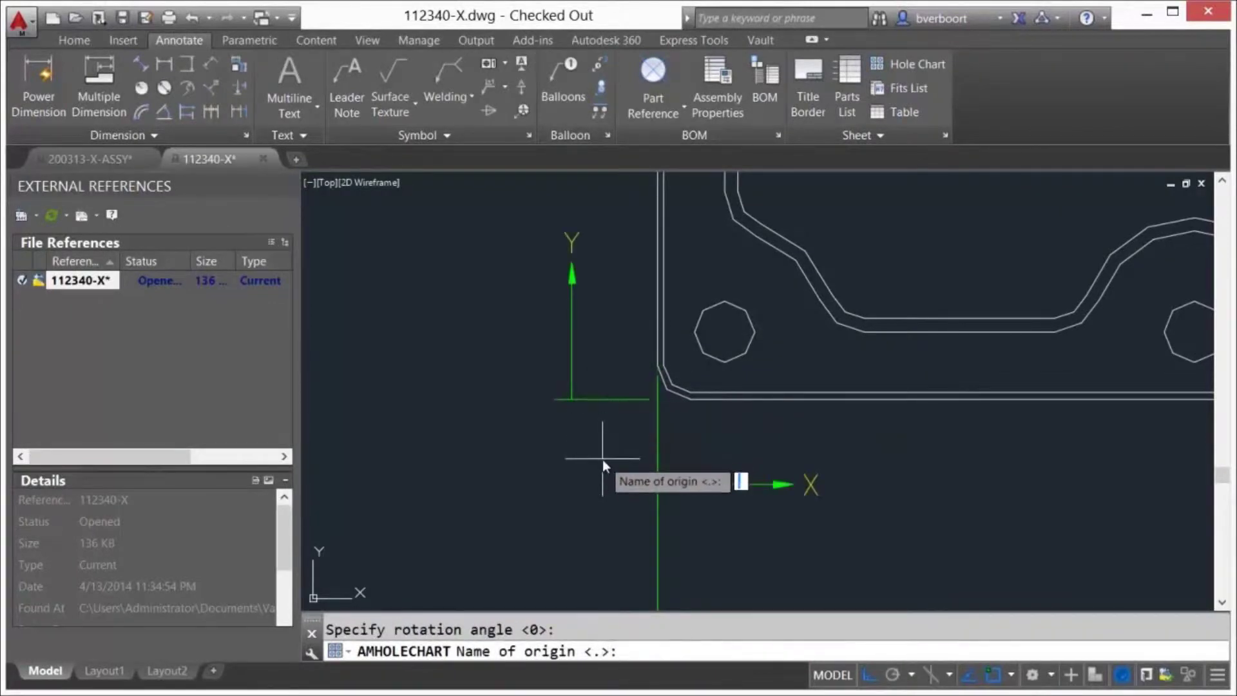
key("Return")
- Window-select the plate's holes and place the chart above and the hole table beside the title block
scroll(602, 459, "down", 8)
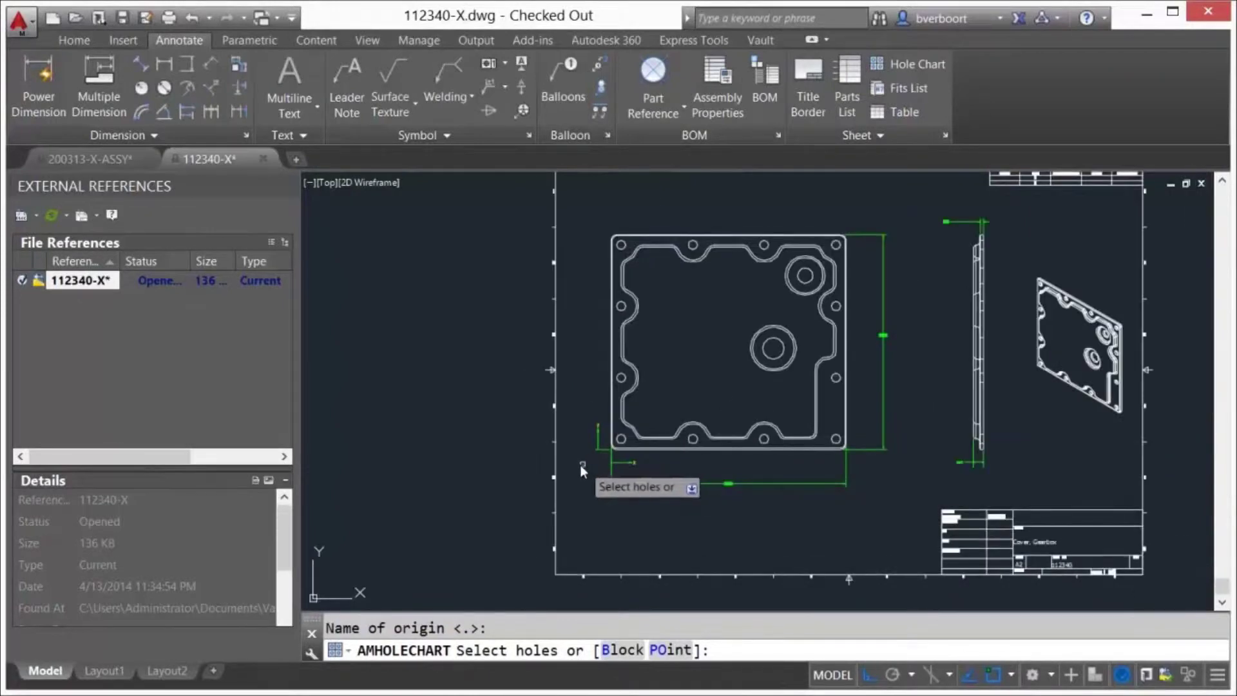
left_click(580, 465)
left_click(868, 220)
right_click(882, 330)
left_click(900, 341)
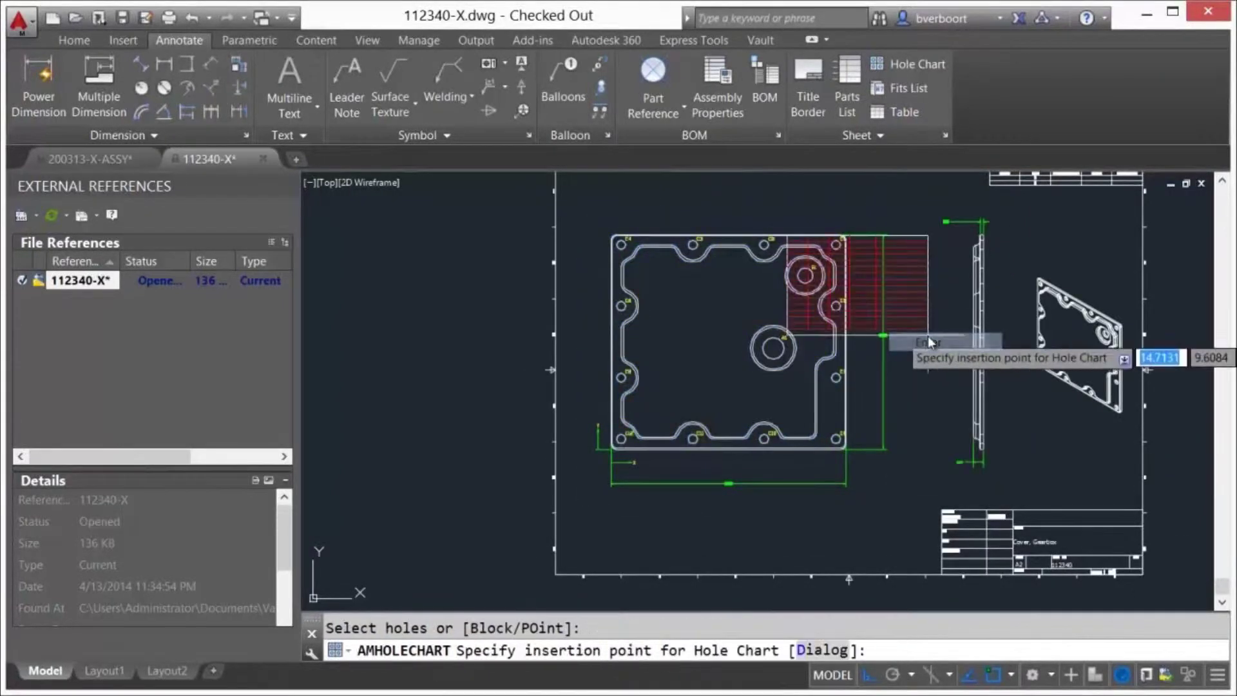
left_click(1145, 515)
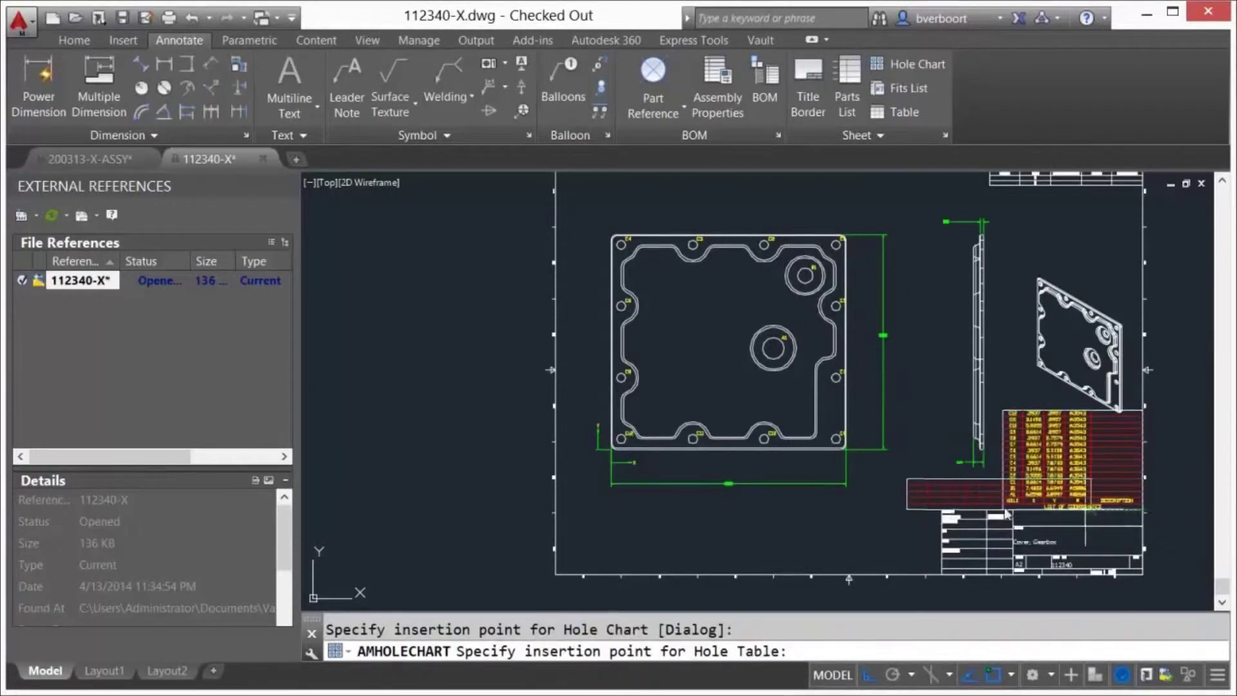
left_click(937, 574)
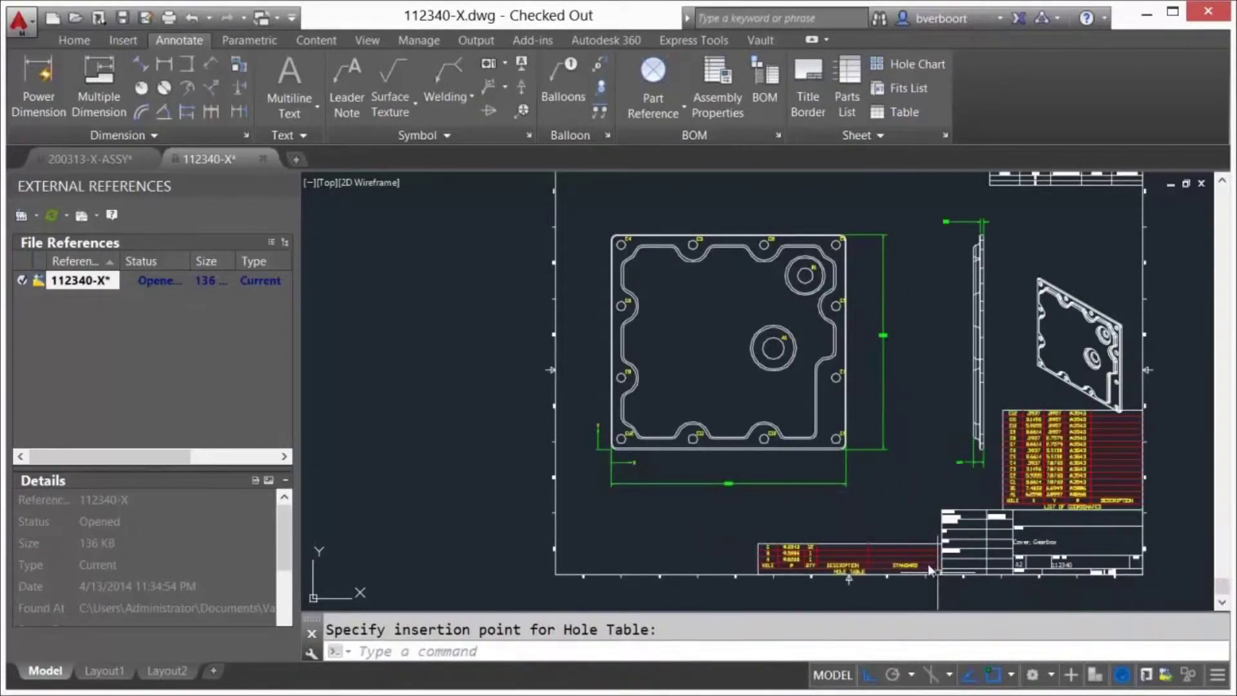
- Fit the sheet in view and window-select the isometric view with MOVE
middle_click(906, 451)
middle_click(907, 451)
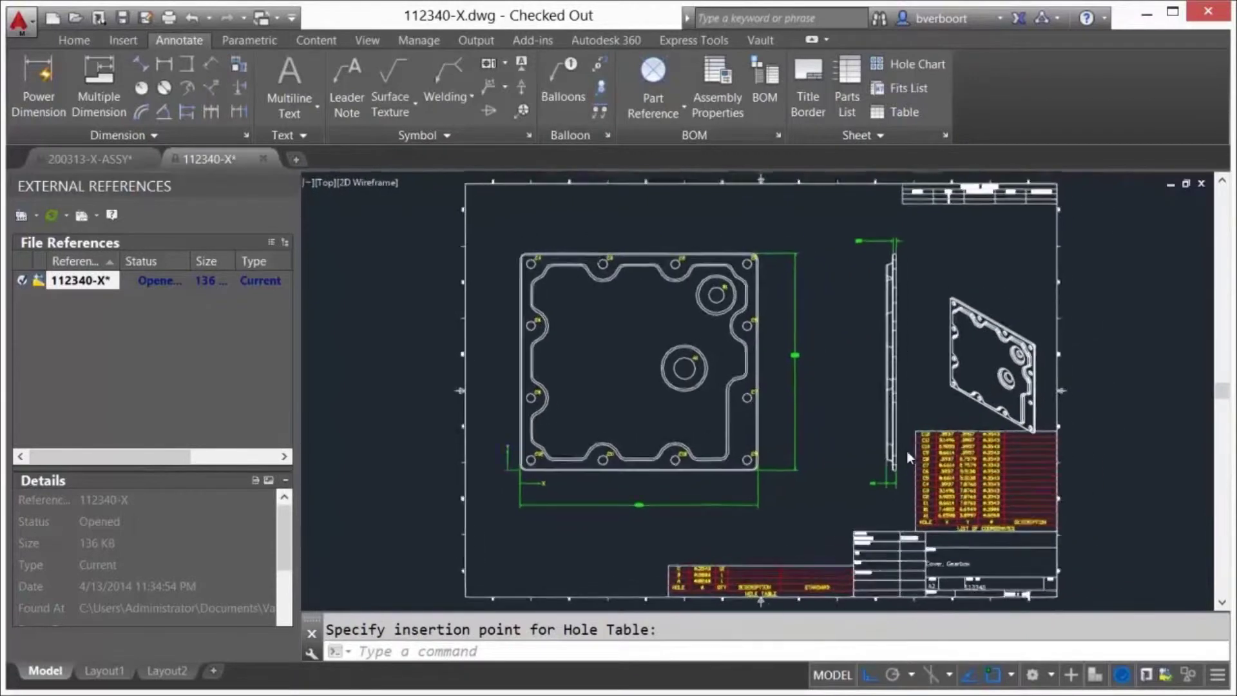
type("m")
key("Return")
left_click(901, 449)
left_click(1037, 295)
- Raise the isometric cover view higher on the sheet
key("Return")
left_click(1029, 301)
left_click(1029, 254)
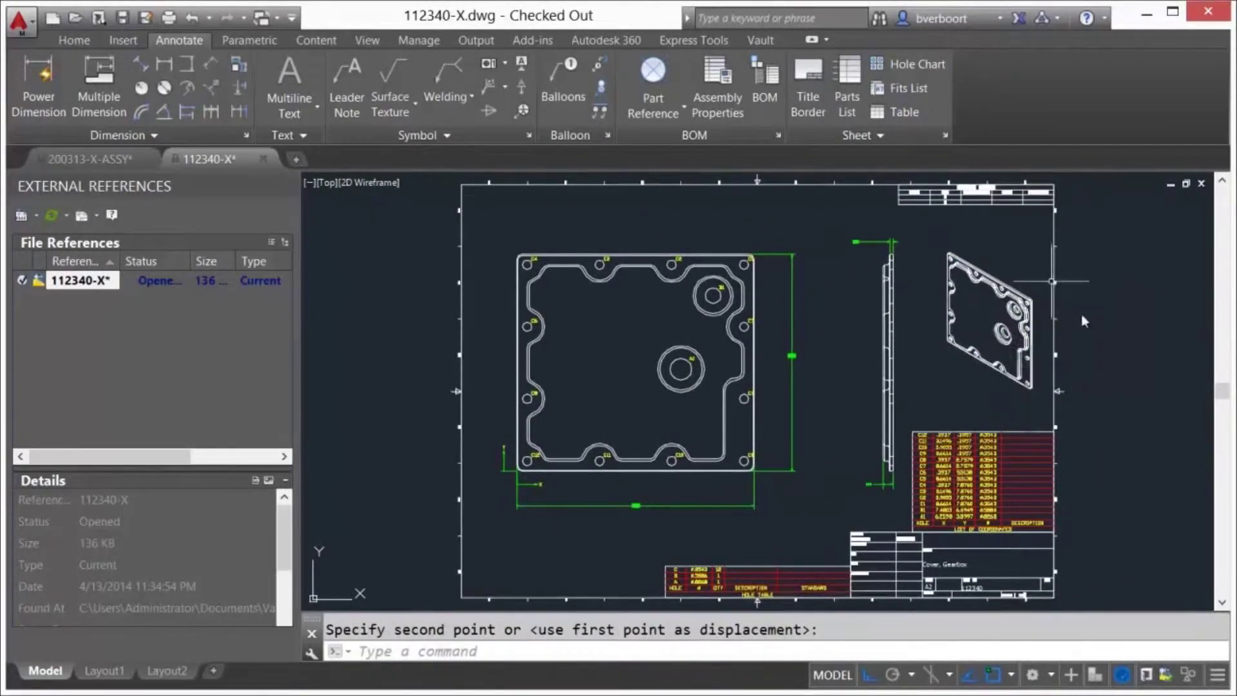
middle_click(916, 392)
middle_click(917, 391)
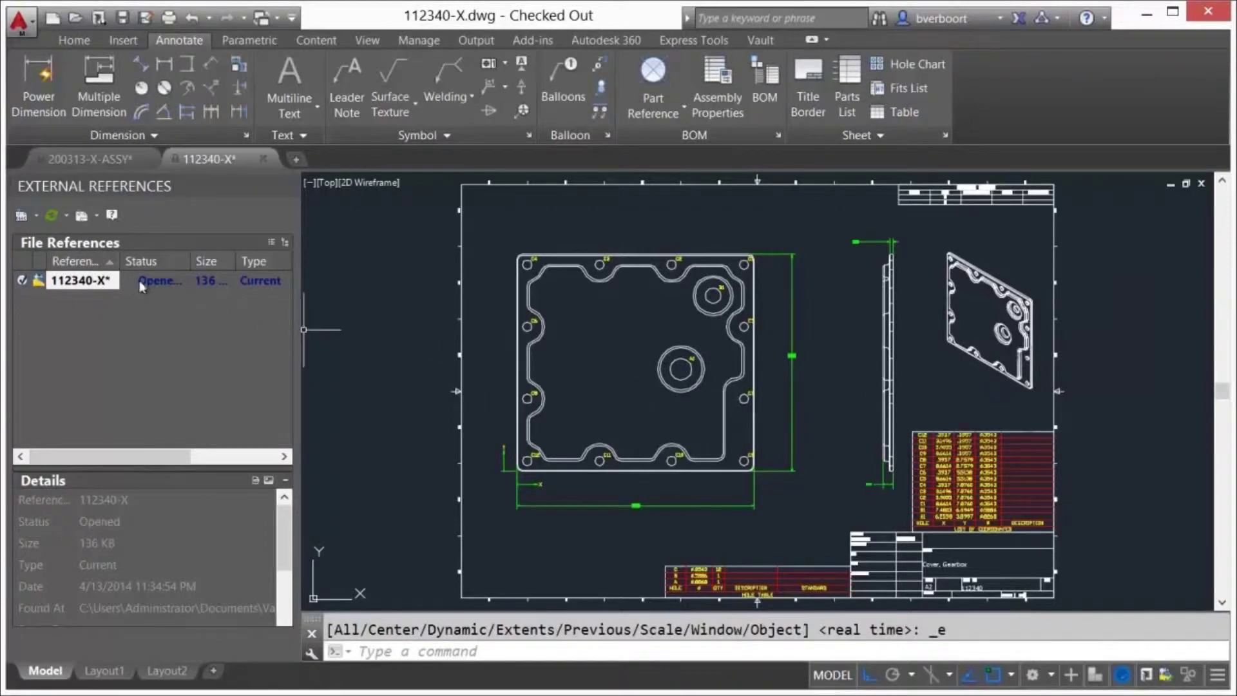
- Save and check 112340-X into the vault, then close the drawing
right_click(106, 288)
left_click(153, 335)
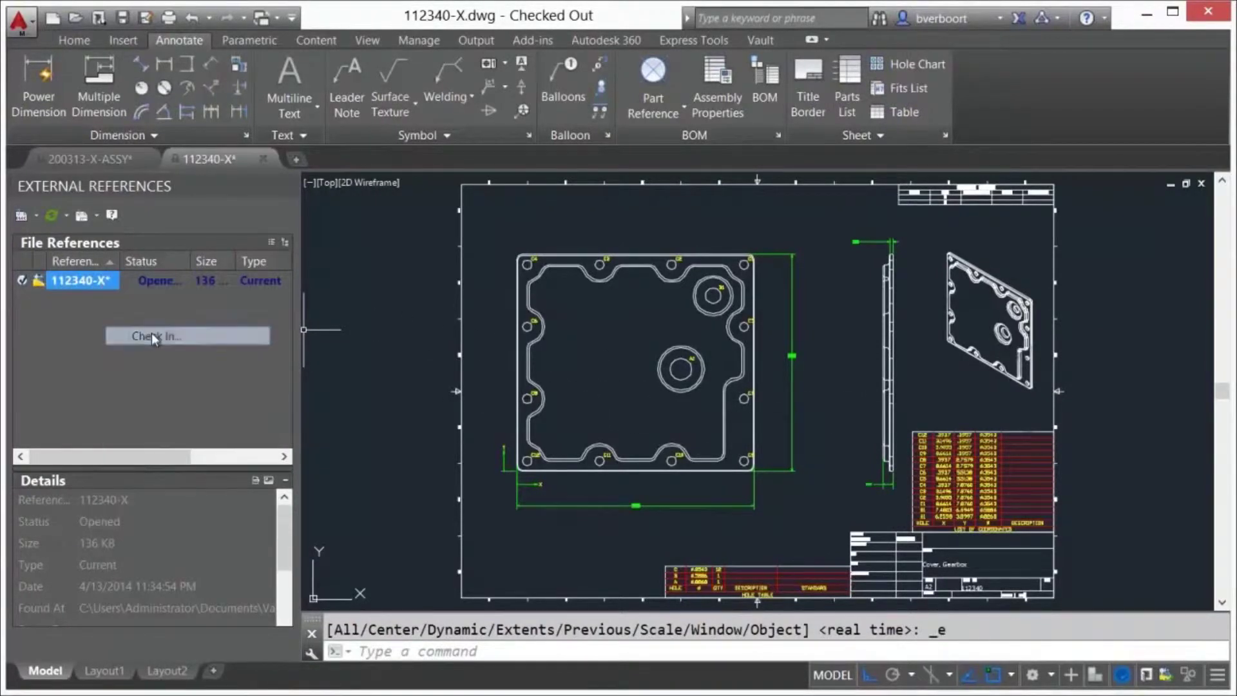
left_click(606, 573)
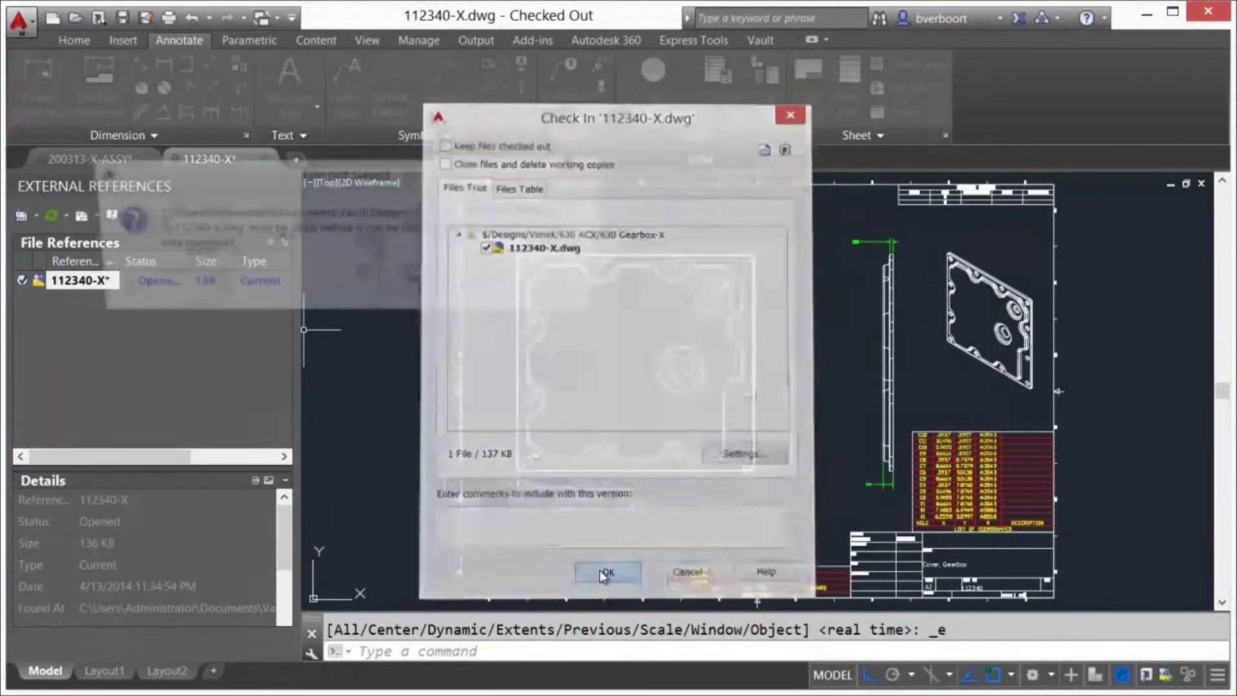
left_click(428, 285)
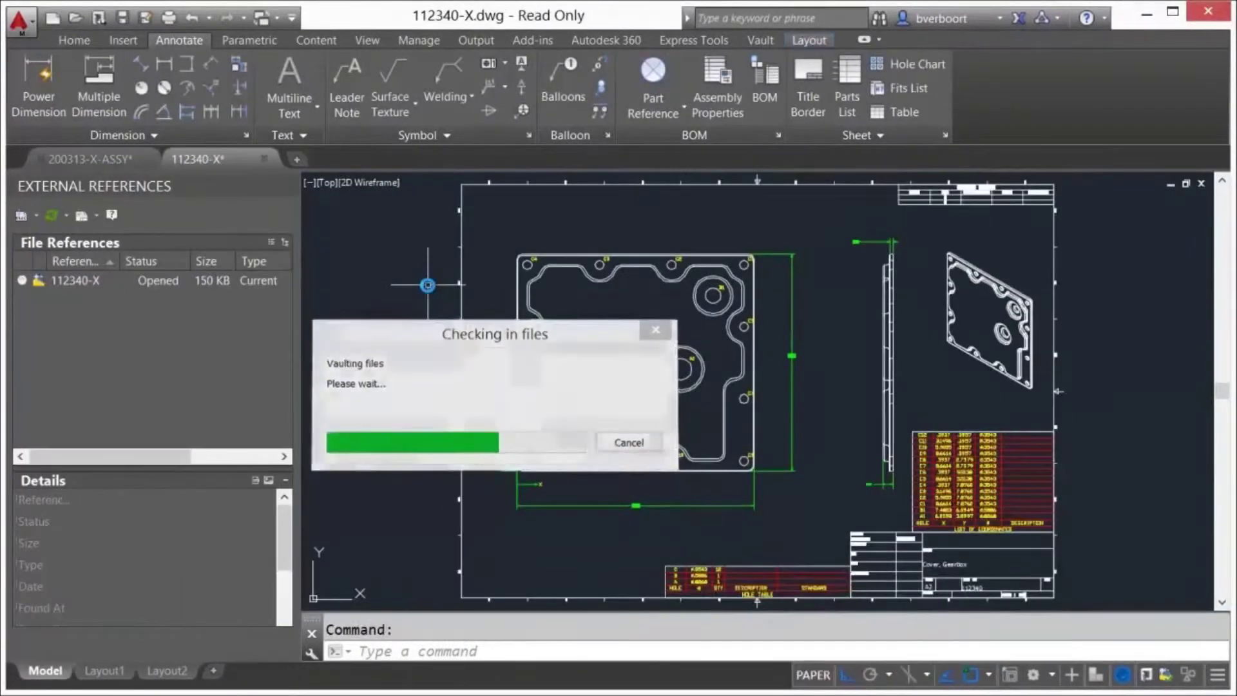
left_click(1201, 183)
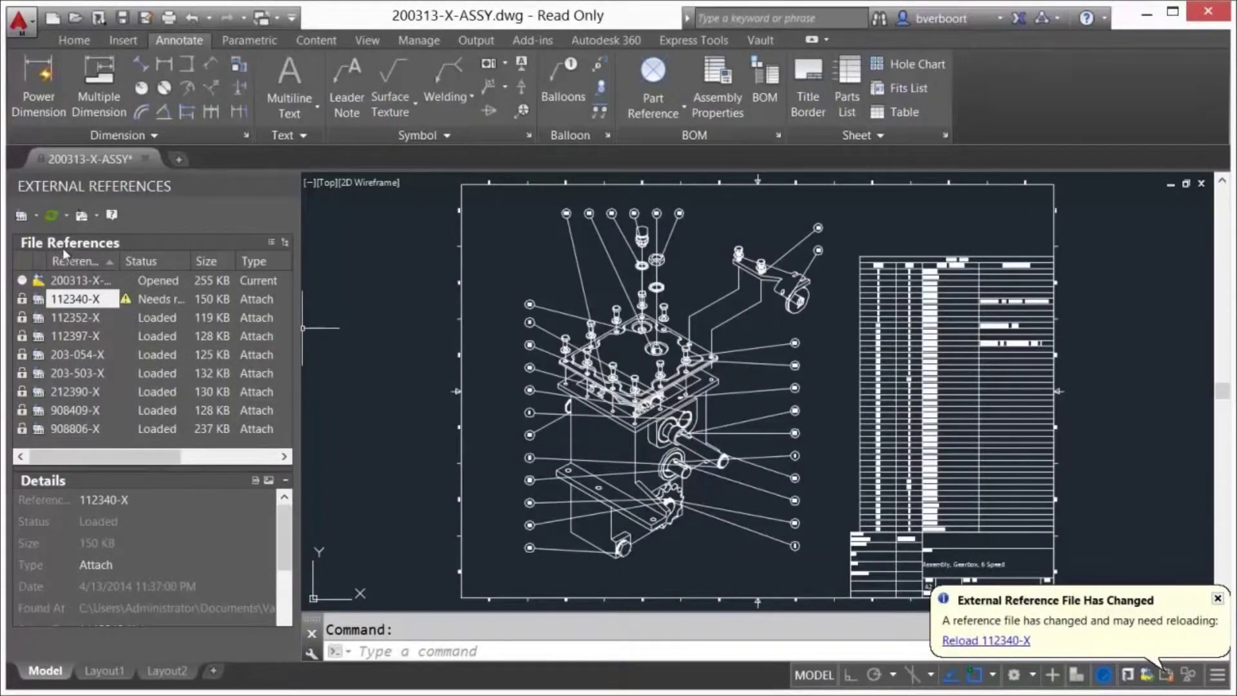
- Reload all external references and check out 200313-X-ASSY, replacing the local copy with the vault version
left_click(68, 216)
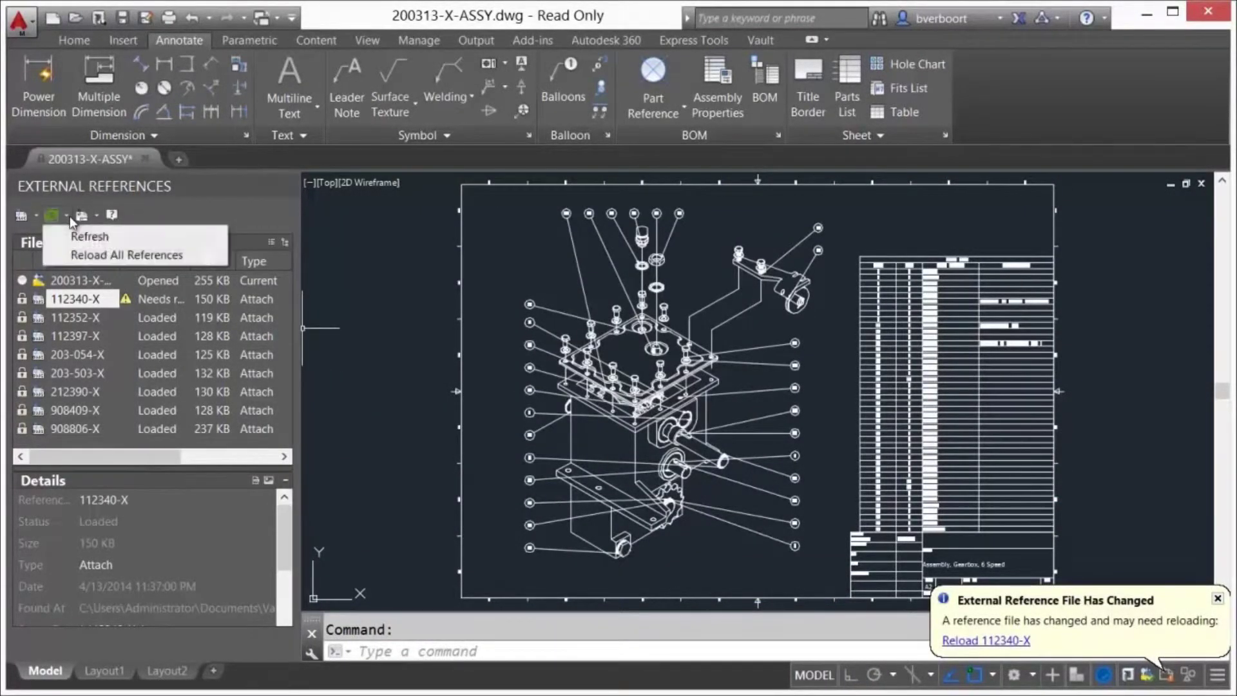
left_click(83, 255)
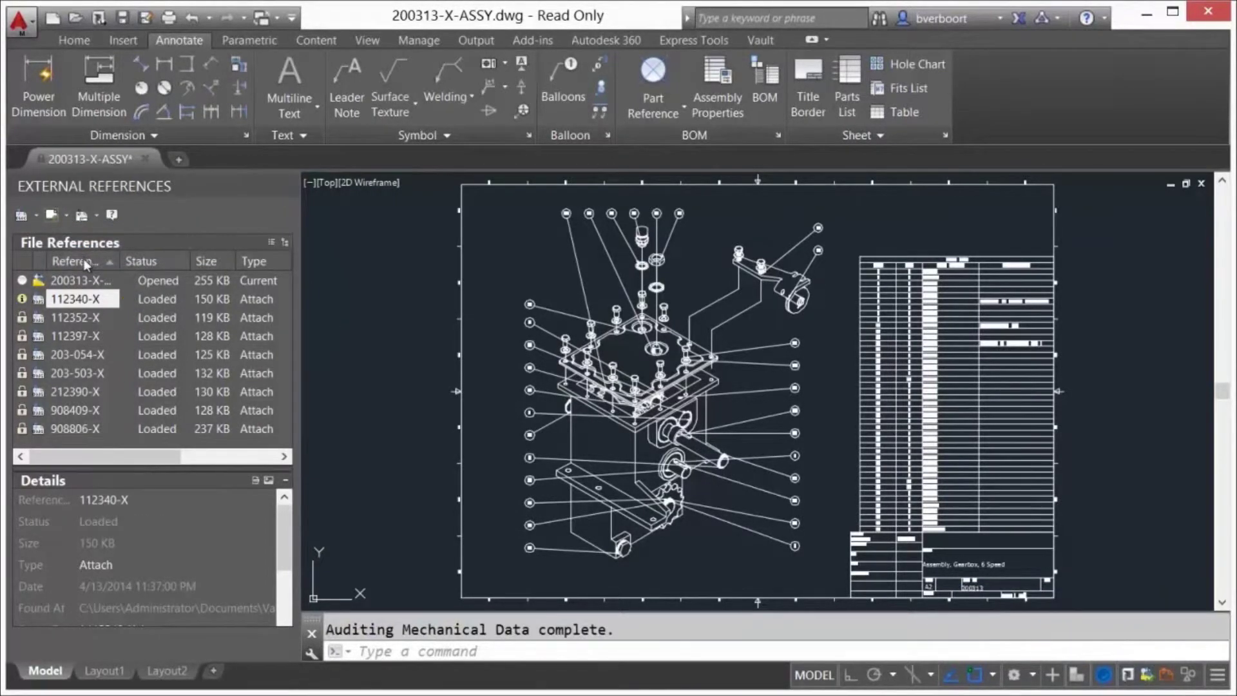
right_click(72, 283)
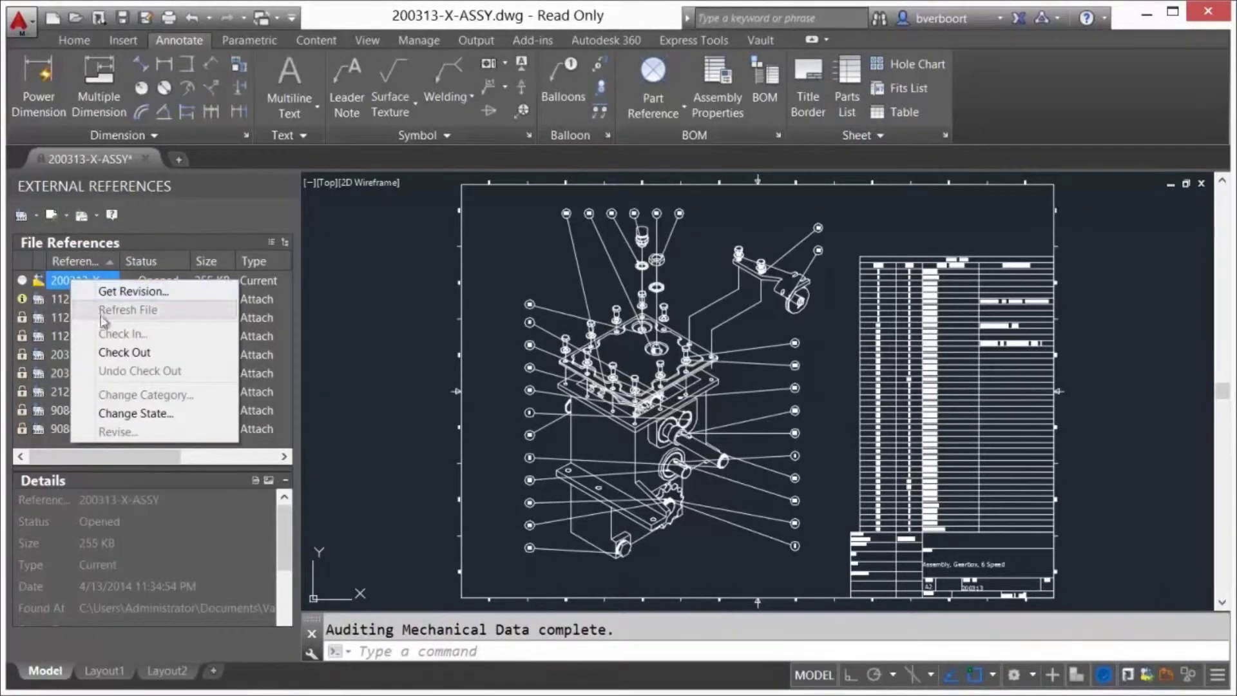
left_click(111, 354)
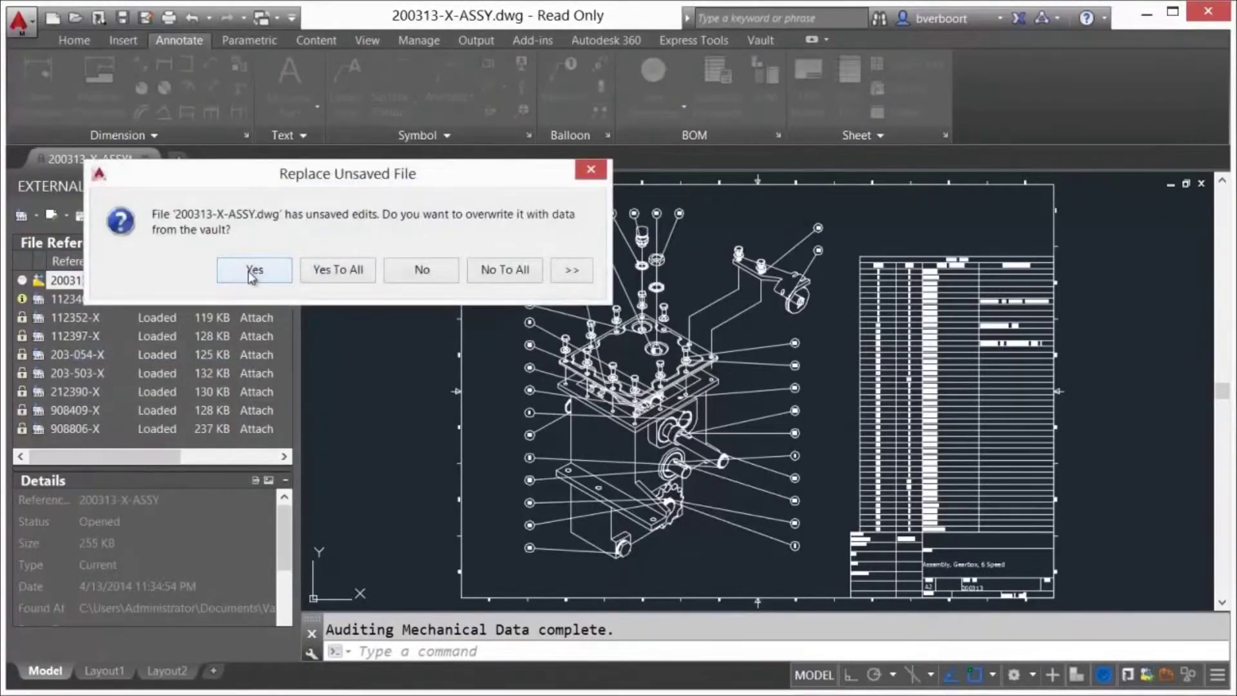
left_click(250, 270)
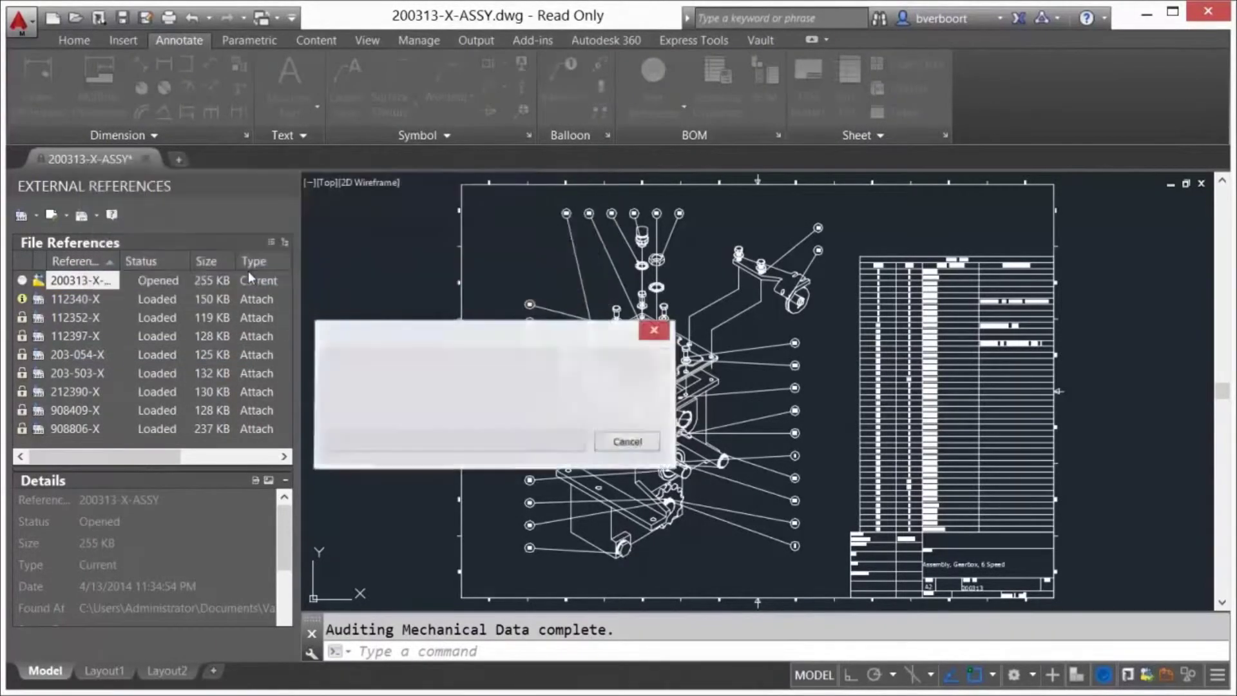
- Check the 200313-X-ASSY drawing back into the vault
right_click(78, 282)
left_click(115, 334)
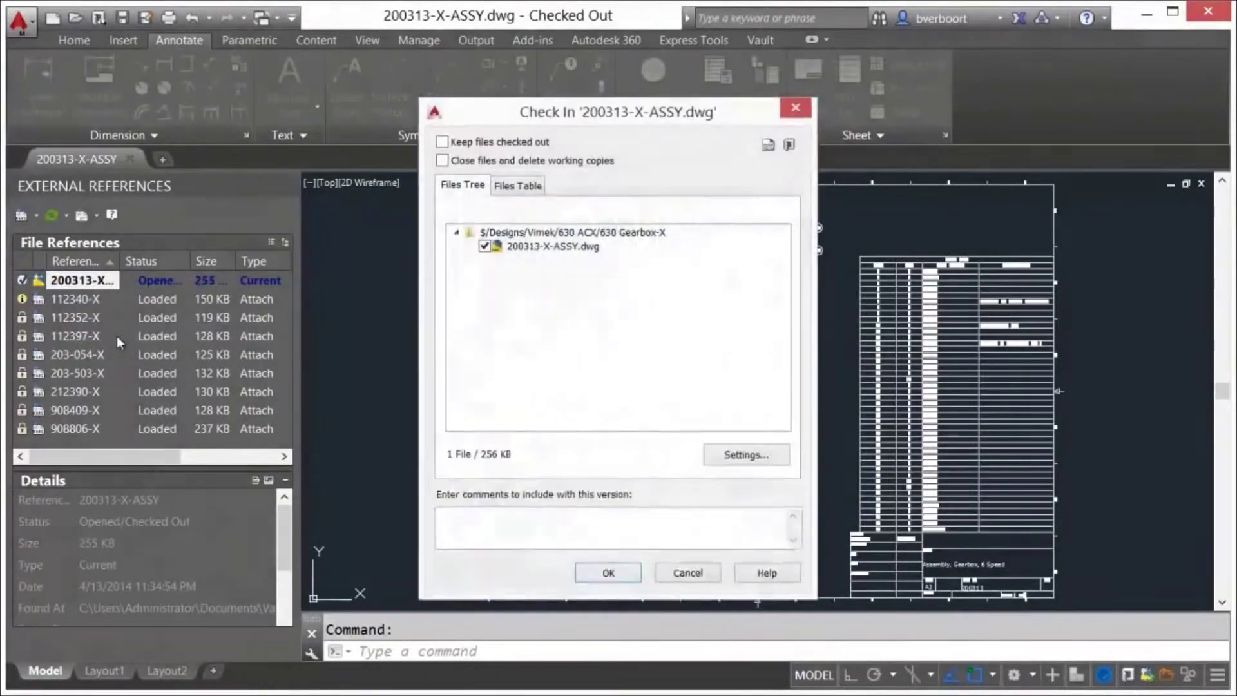
left_click(600, 574)
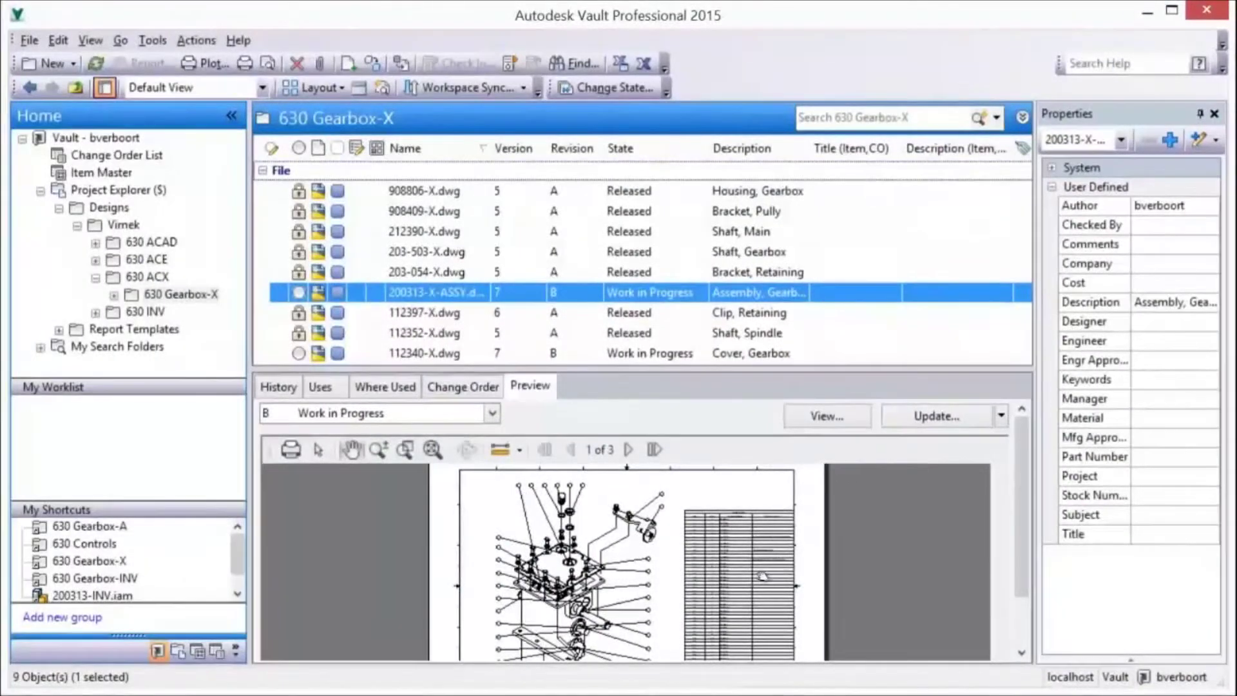
- Select 112340-X.dwg and 200313-X-ASSY.dwg and change both to the Released state
scroll(764, 576, "up", 3)
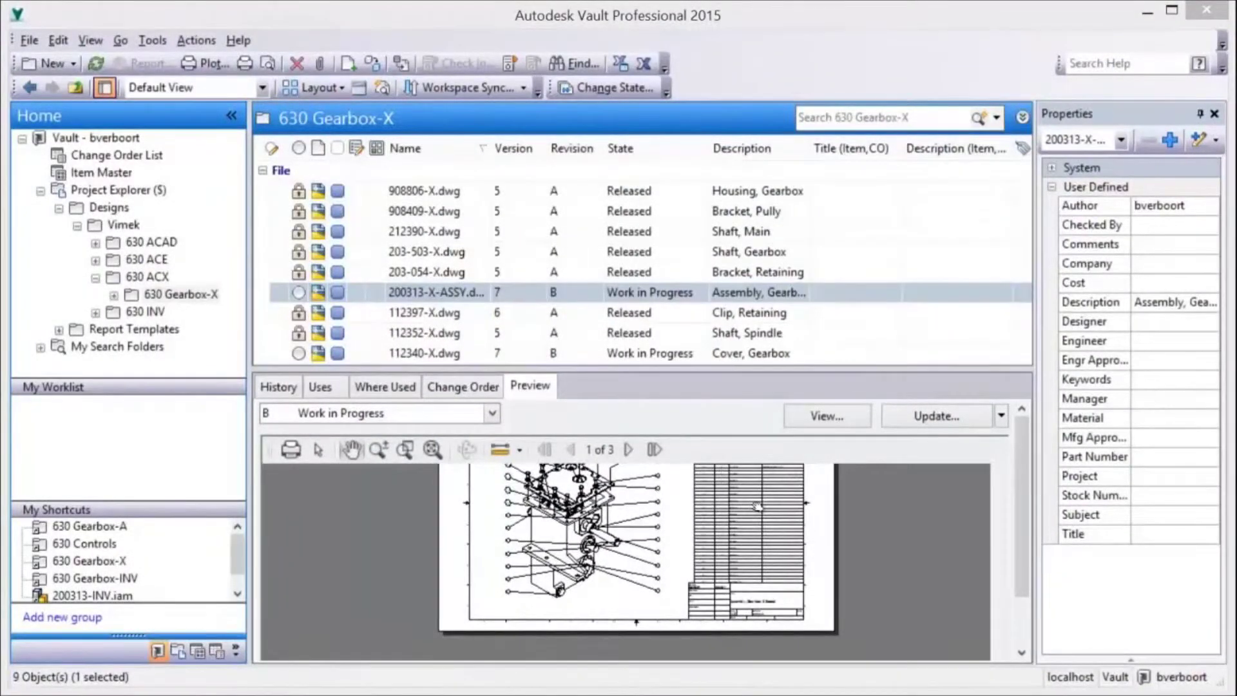
left_click(407, 354)
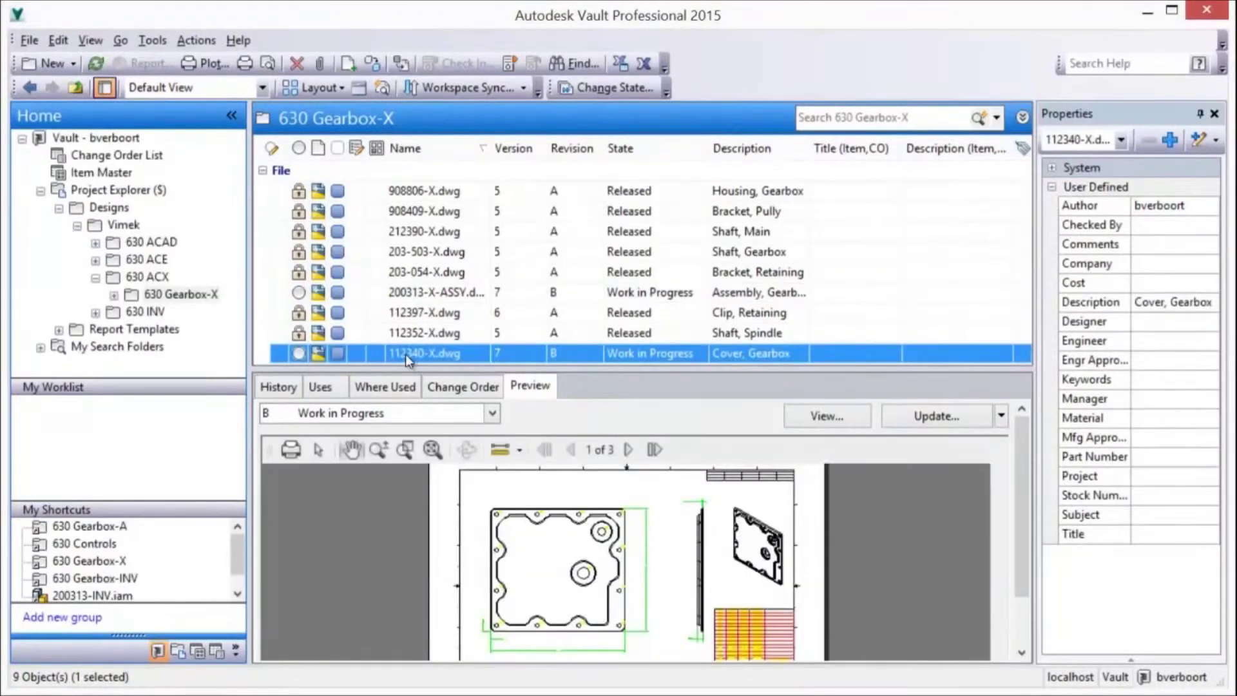
left_click(411, 293, "ctrl")
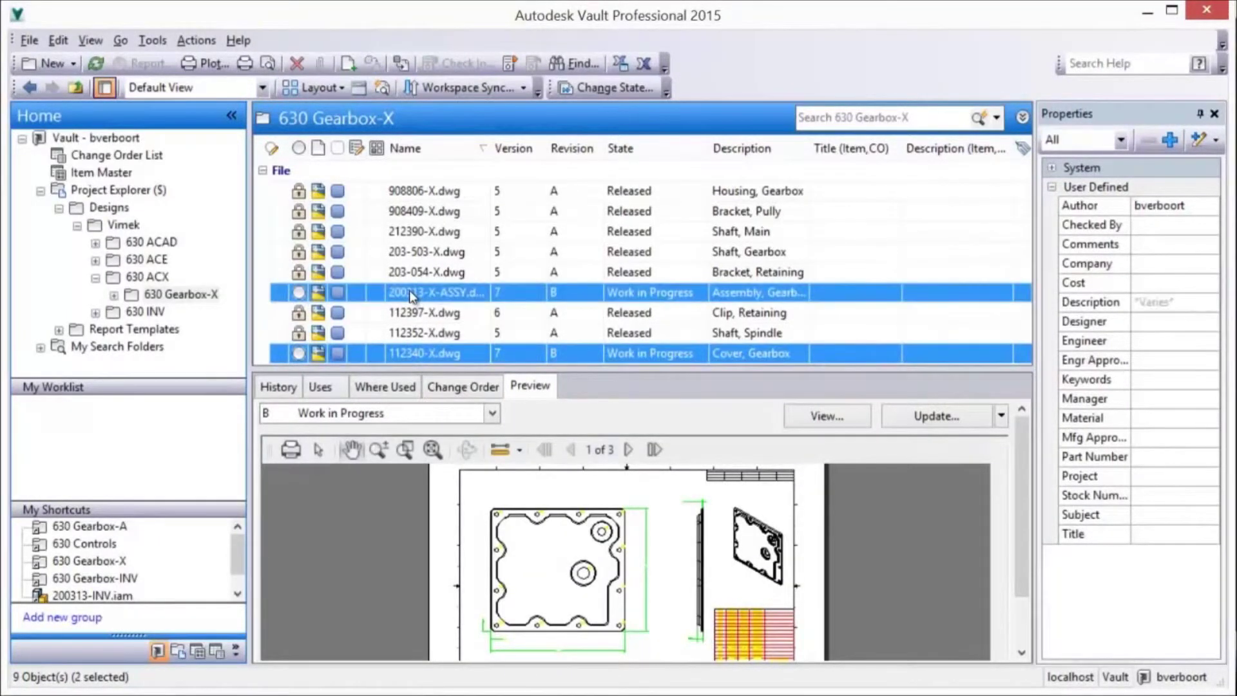
right_click(411, 293)
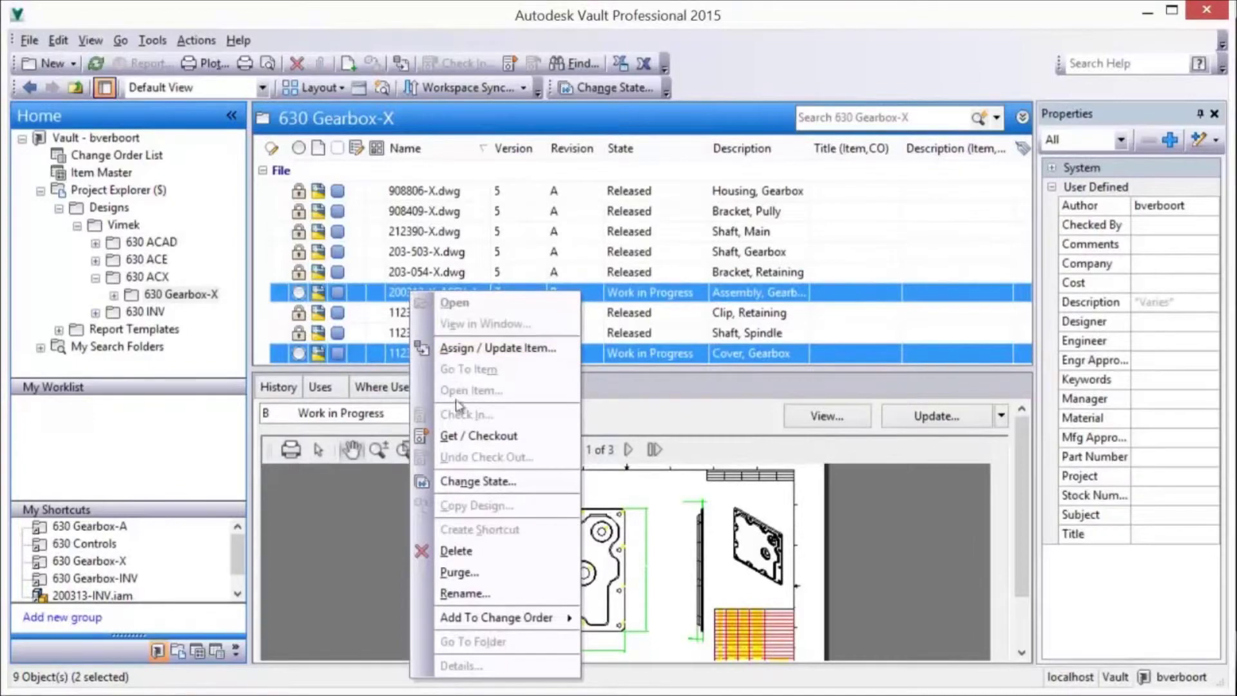
left_click(477, 482)
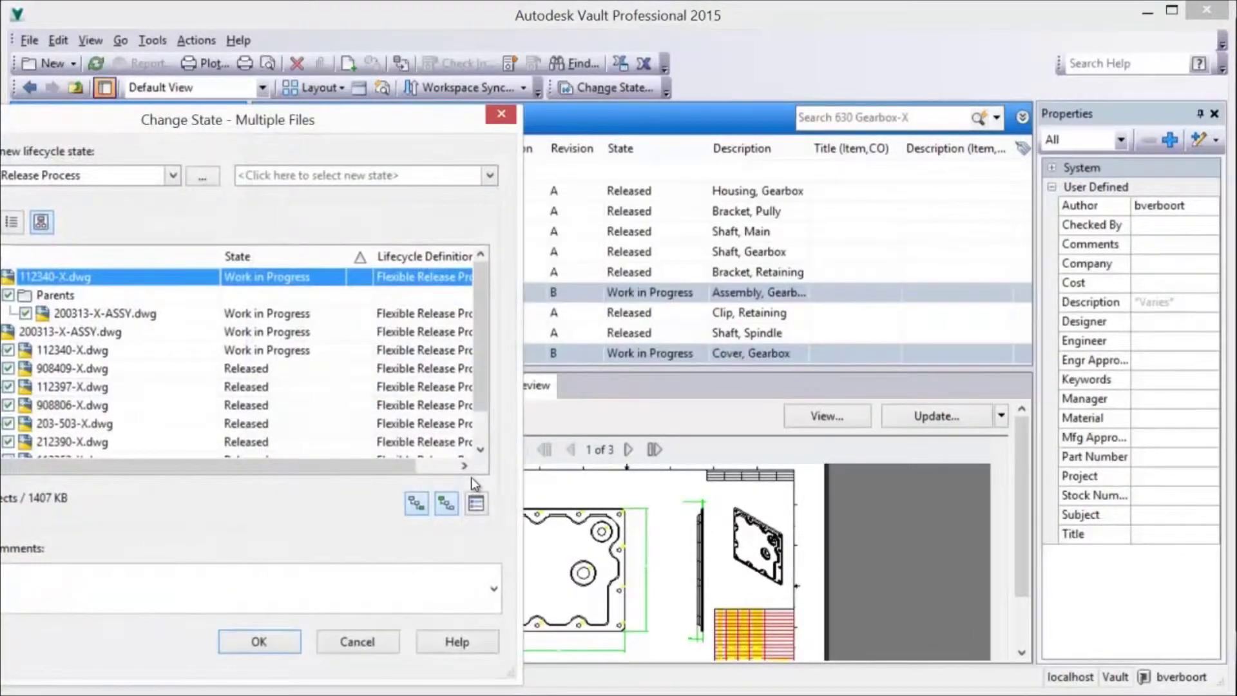
left_click(292, 180)
left_click(288, 236)
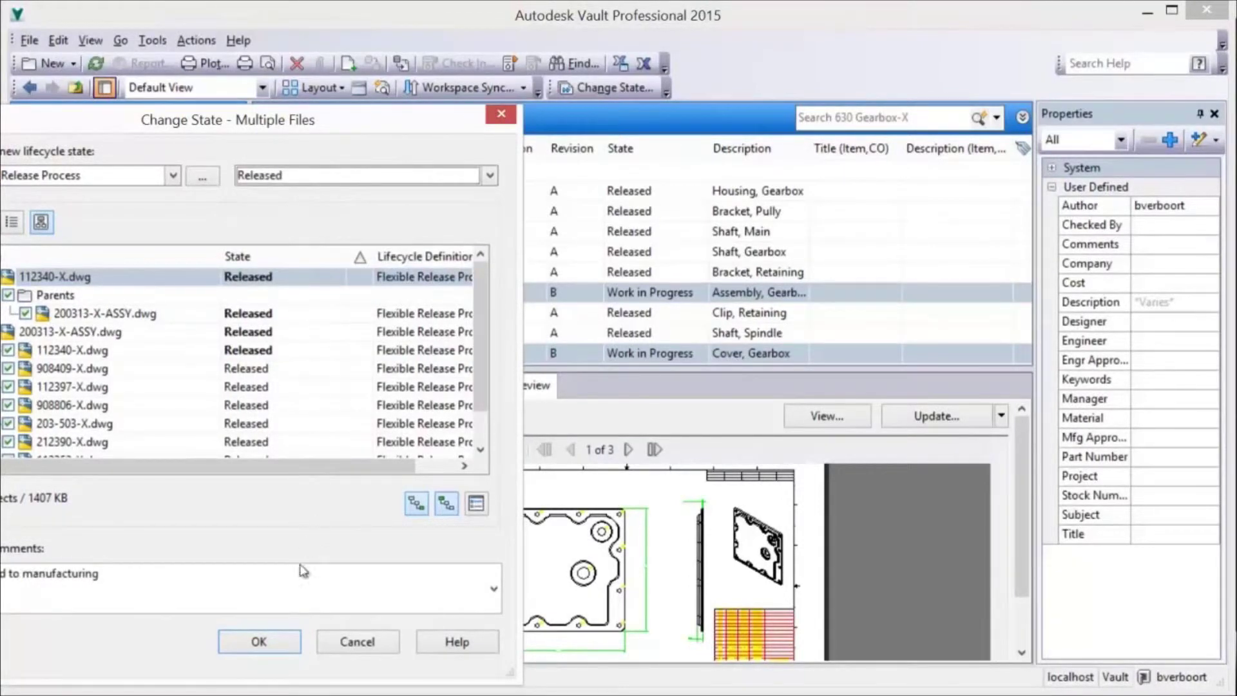
left_click(265, 641)
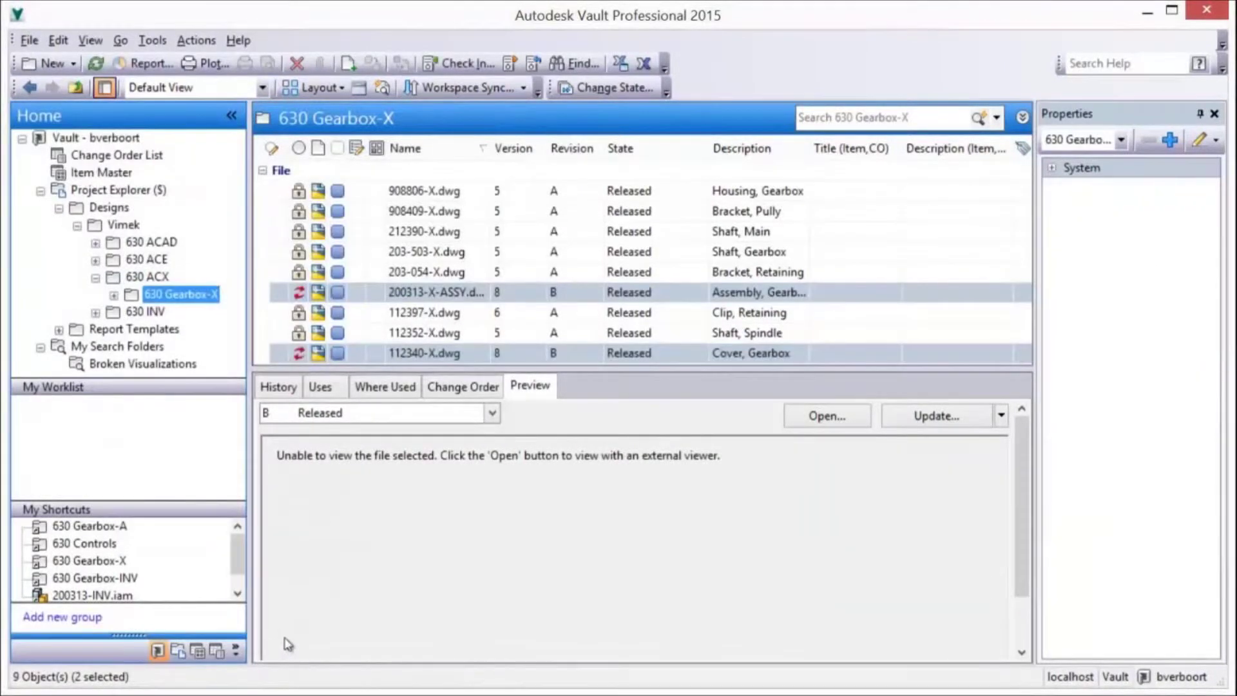
- Preview the released 200313-X-ASSY.dwg and 112340-X.dwg drawings, enlarging and panning the preview
left_click(359, 300)
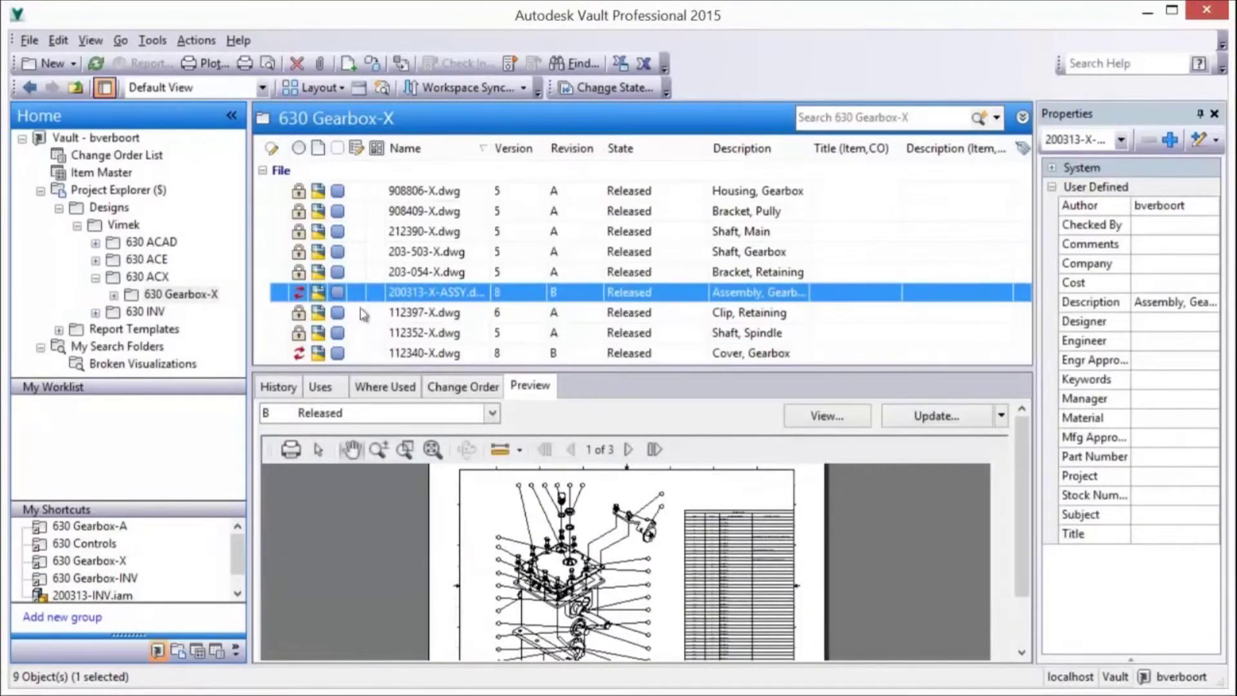
left_click(432, 449)
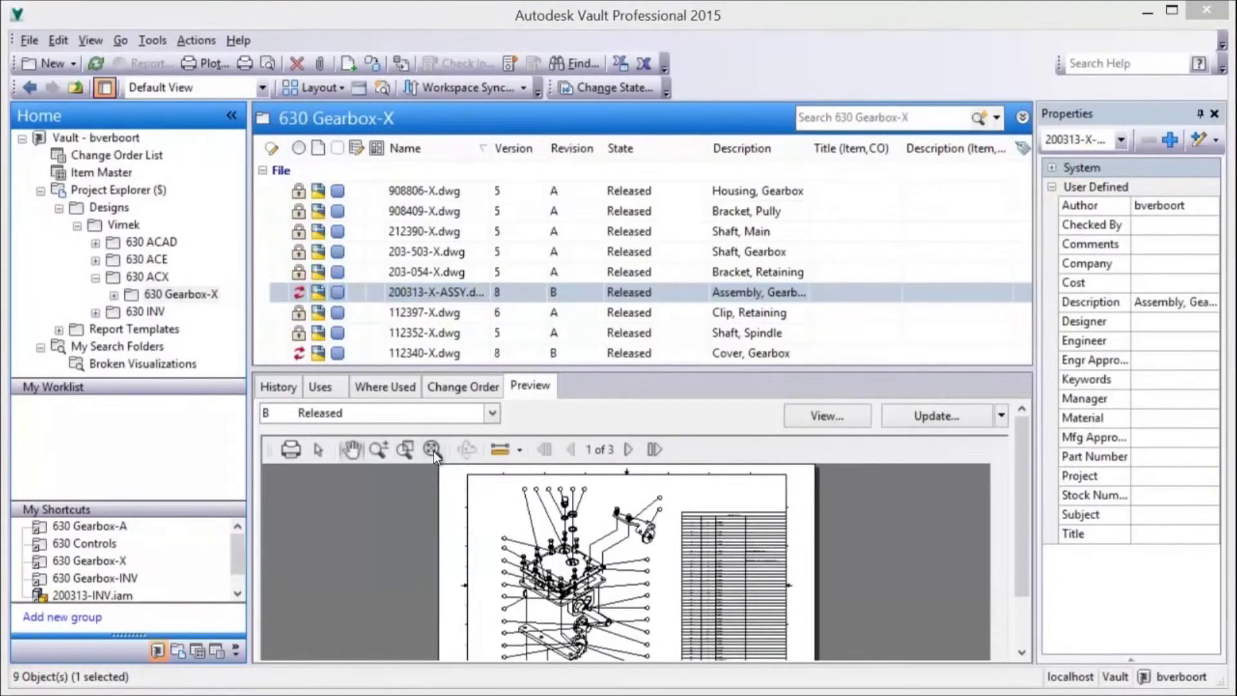
left_click_drag(549, 616, 544, 540)
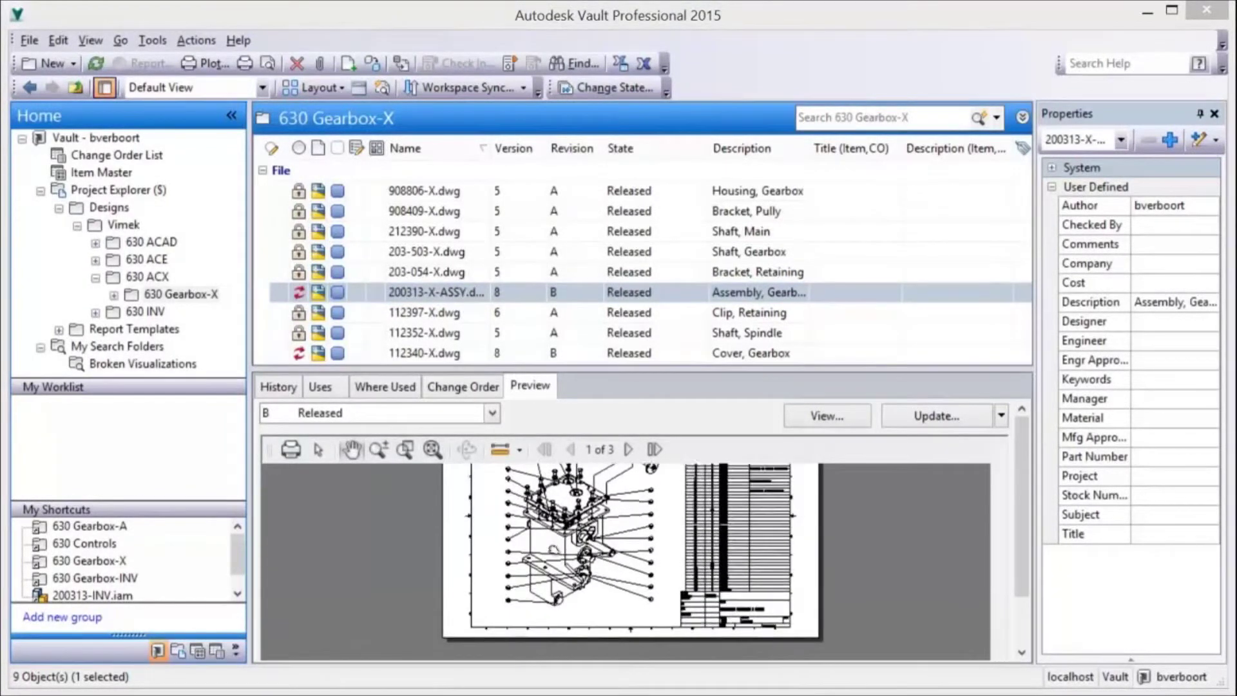
left_click(342, 356)
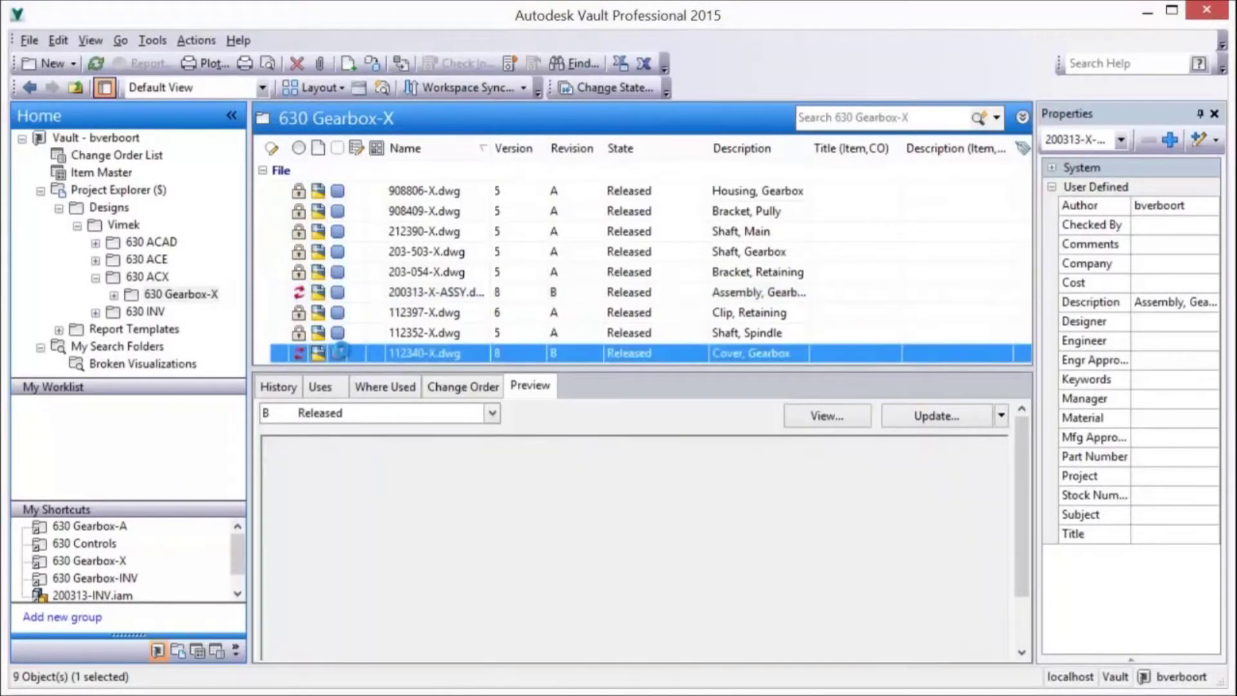
left_click_drag(523, 580, 519, 552)
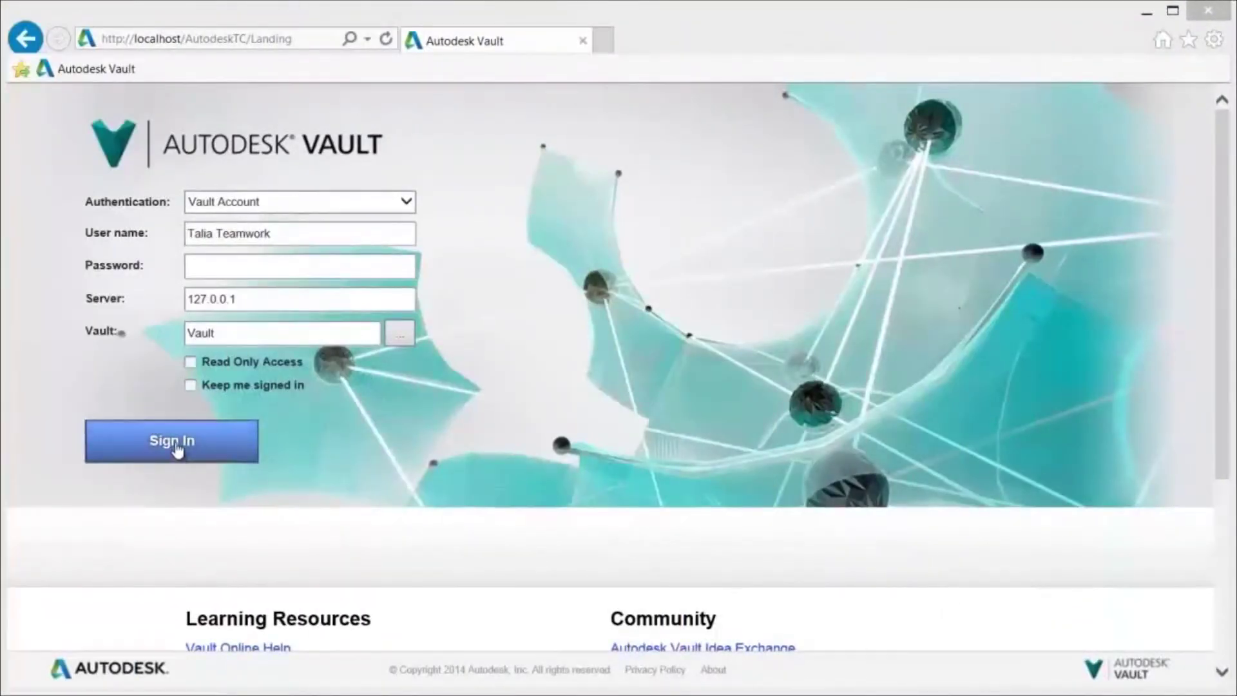
- Sign in, browse to Designs > Vimek > 630 ACX > 630 Gearbox-X, and view 200313-X-ASSY
left_click(174, 445)
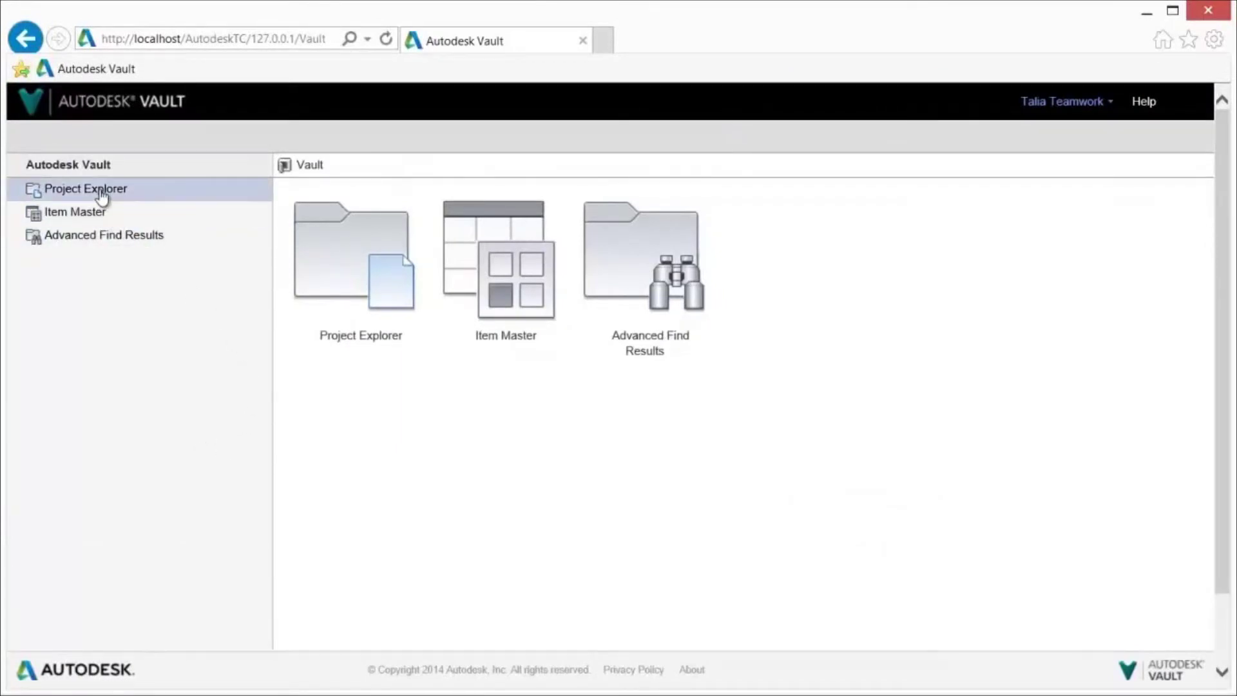
left_click(101, 194)
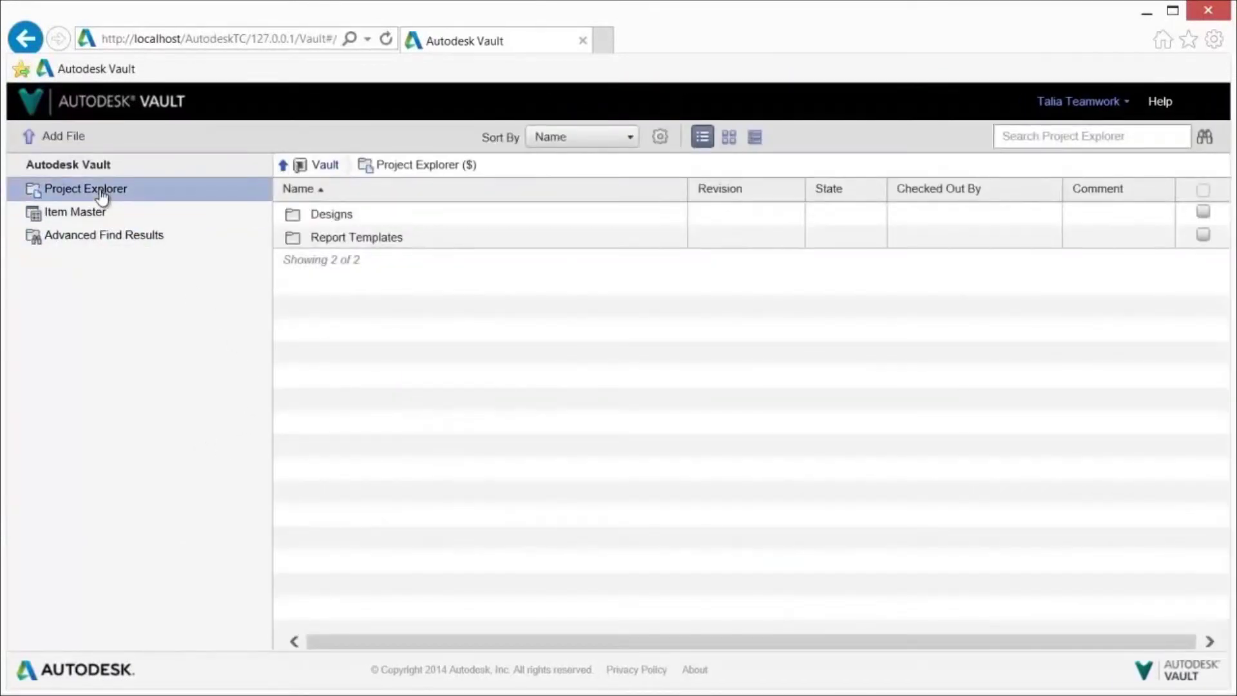
left_click(326, 216)
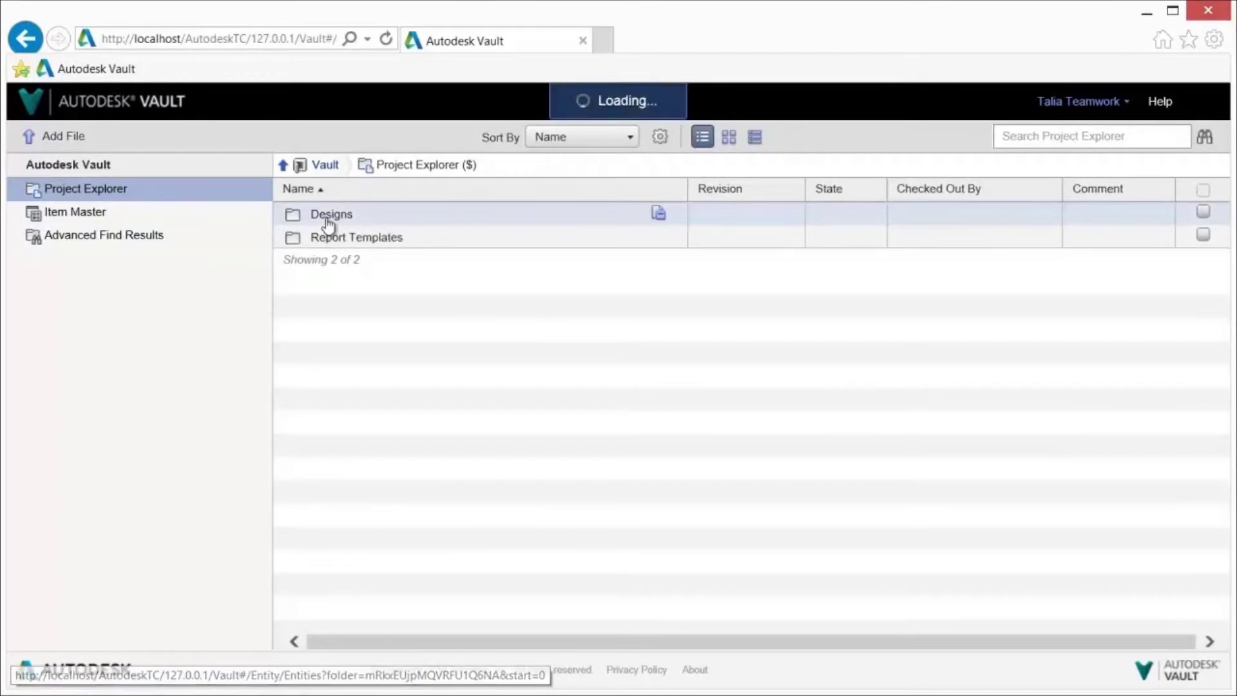
left_click(326, 216)
left_click(353, 218)
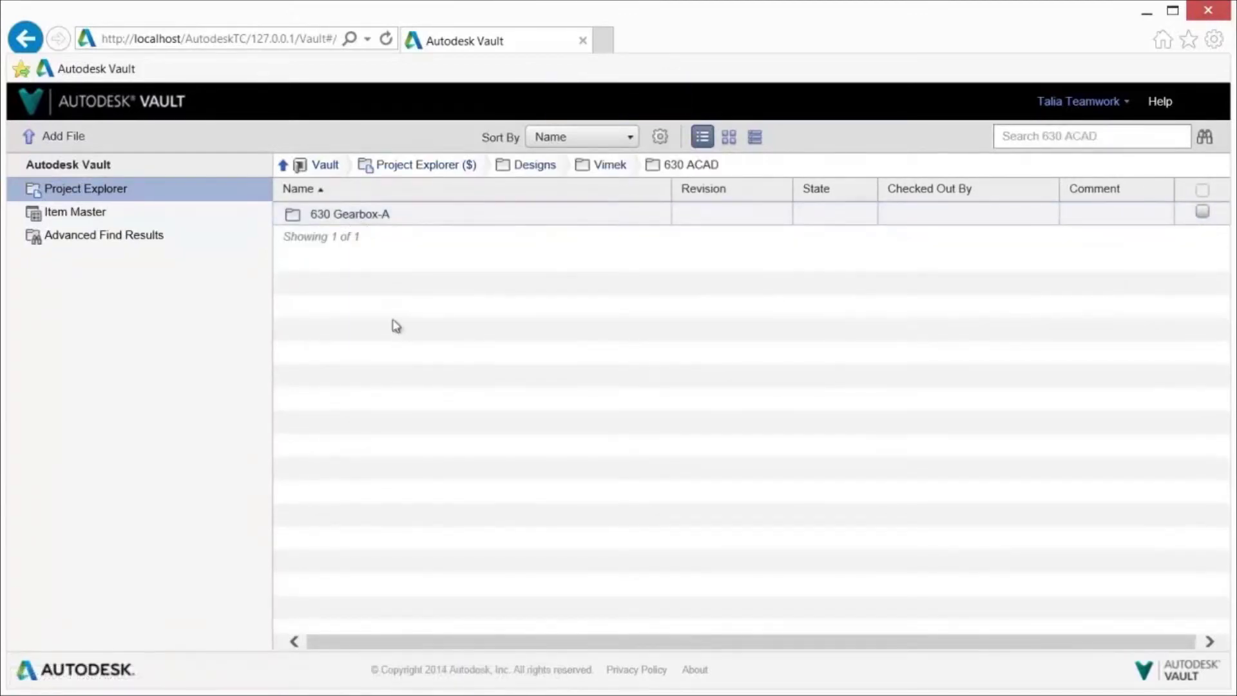
left_click(284, 167)
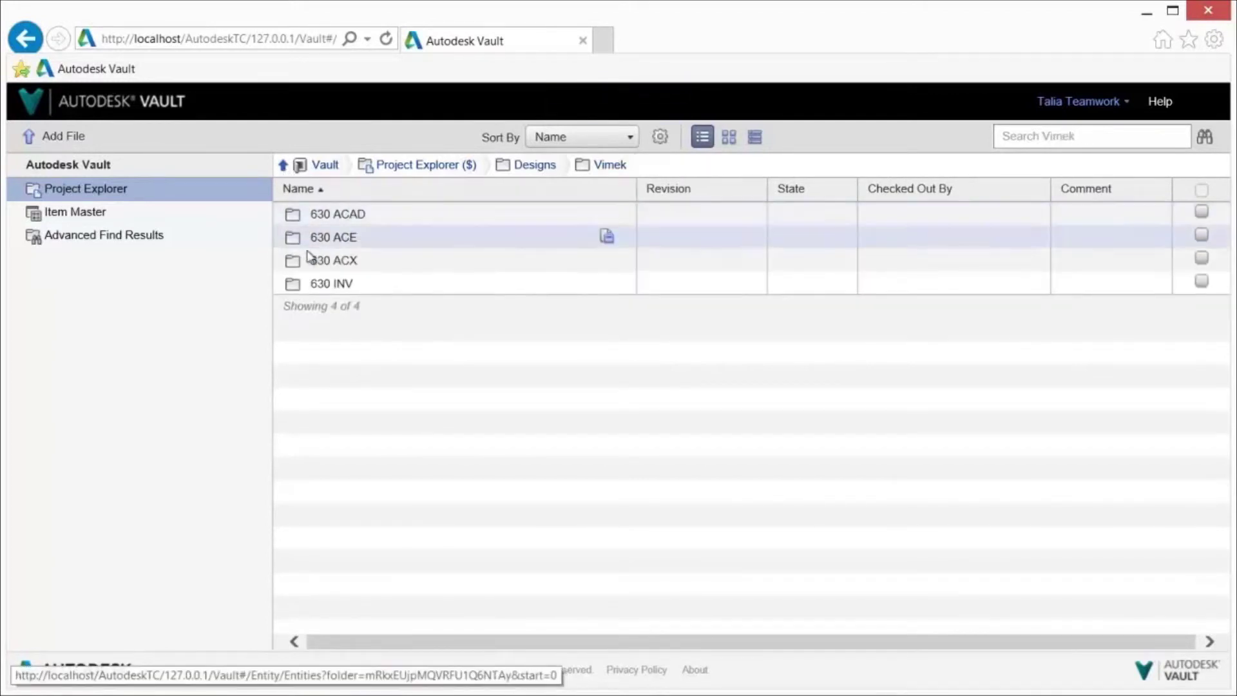
left_click(331, 265)
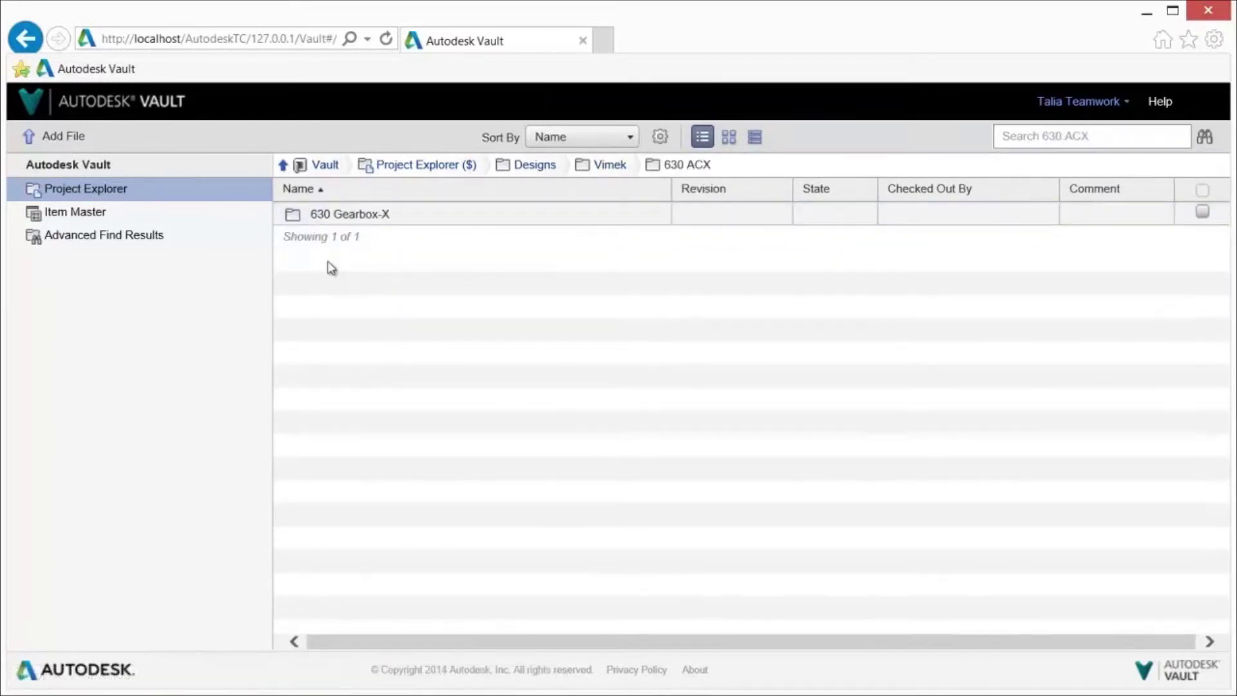
left_click(353, 218)
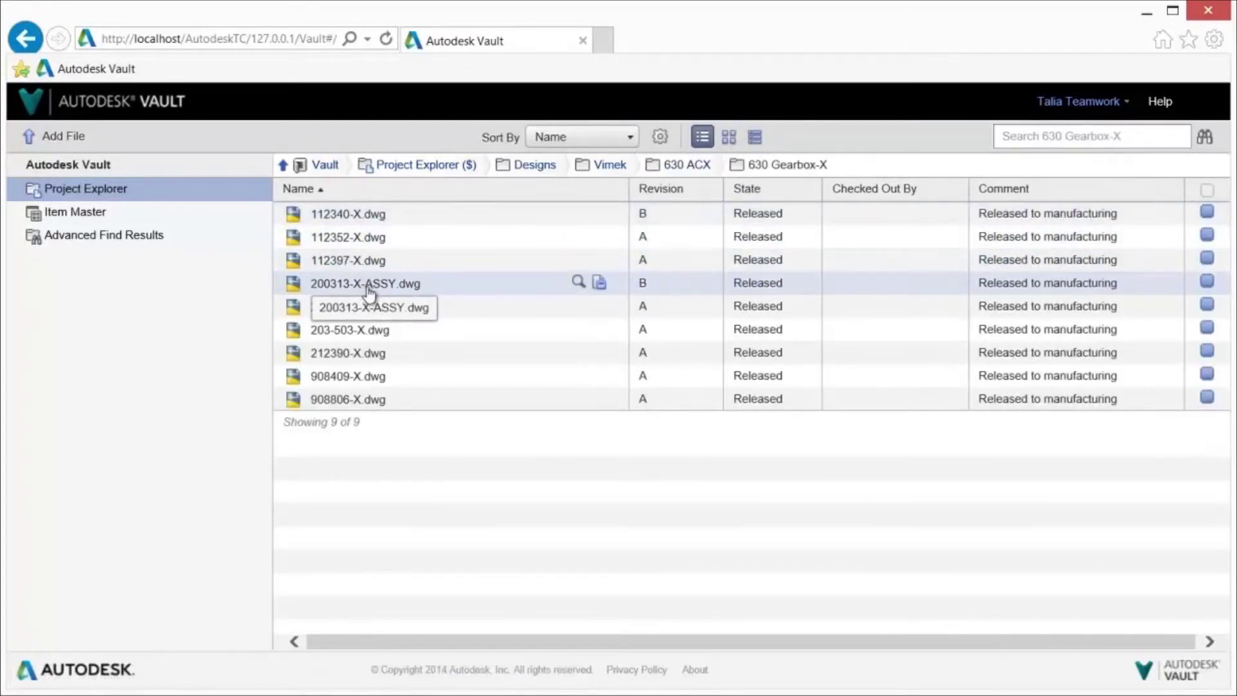
left_click(578, 283)
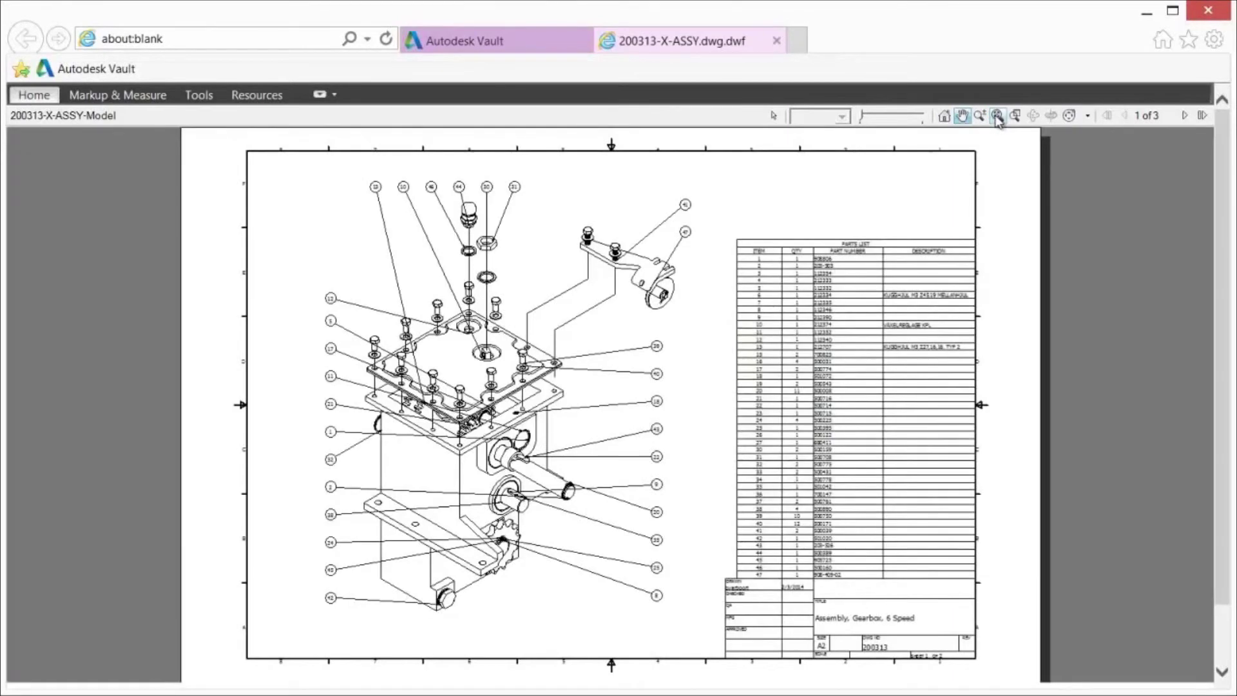
left_click(777, 41)
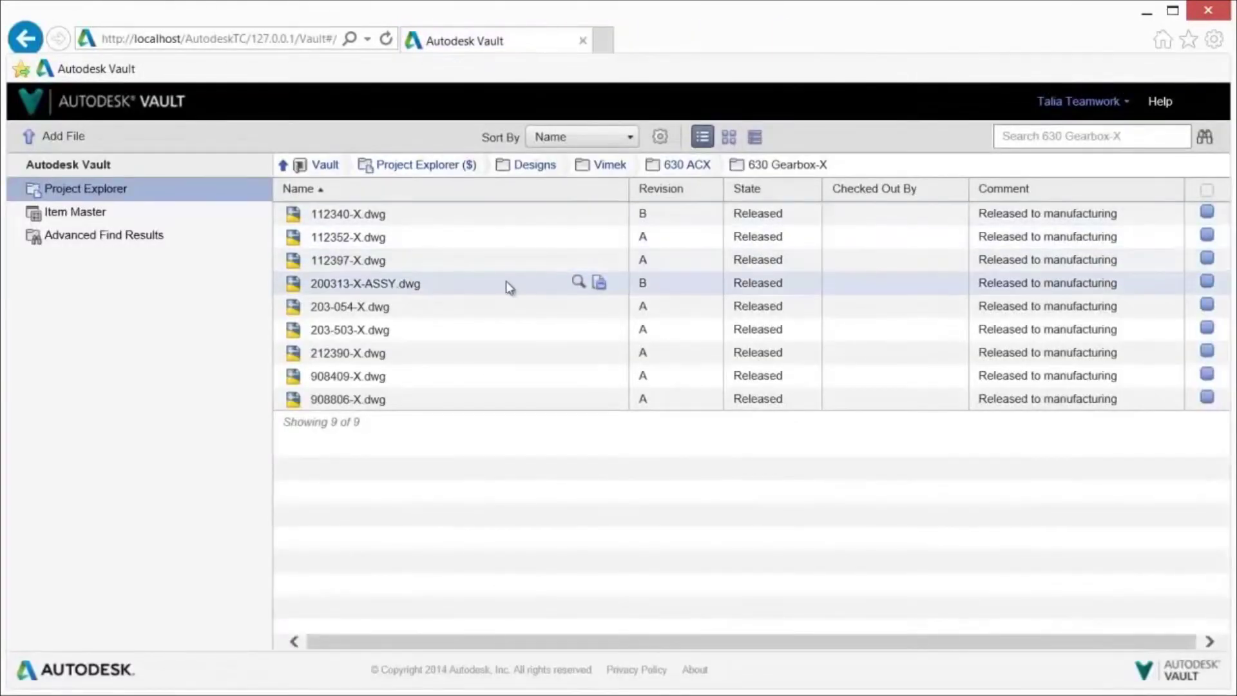
- Search the Item Master for 'lid', open 112340-INV, and follow Where Used to 200313-INV
left_click(90, 215)
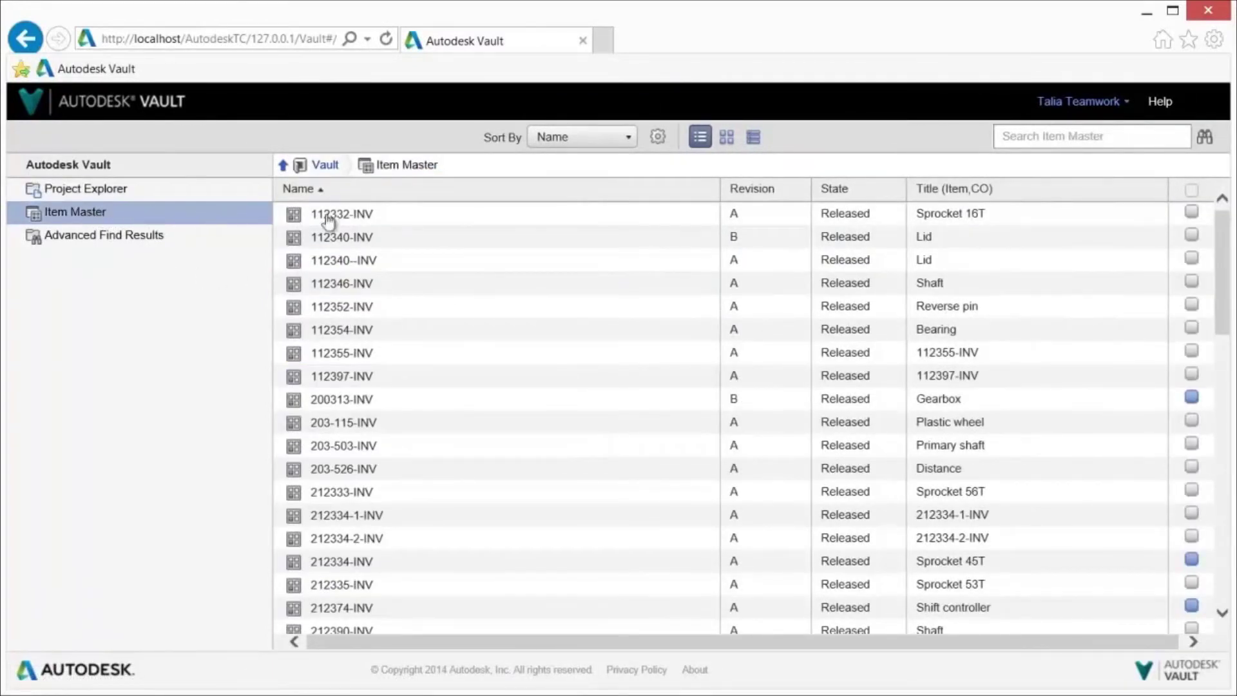
left_click(1025, 133)
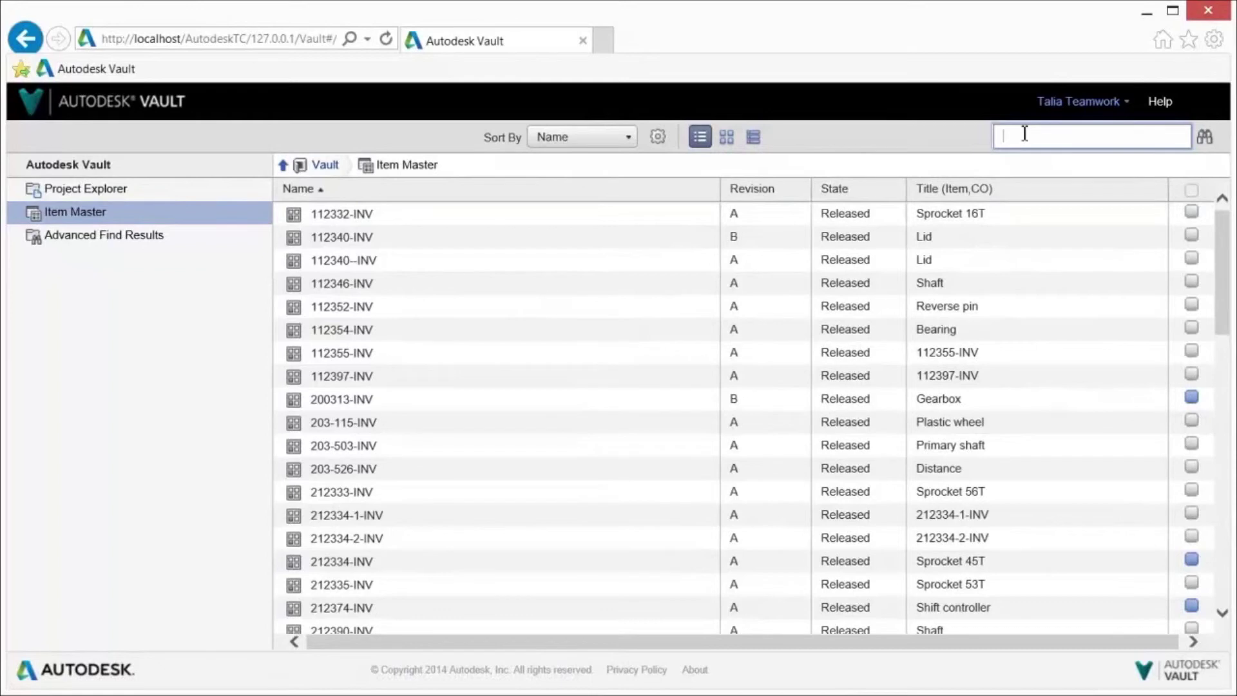
key("Return")
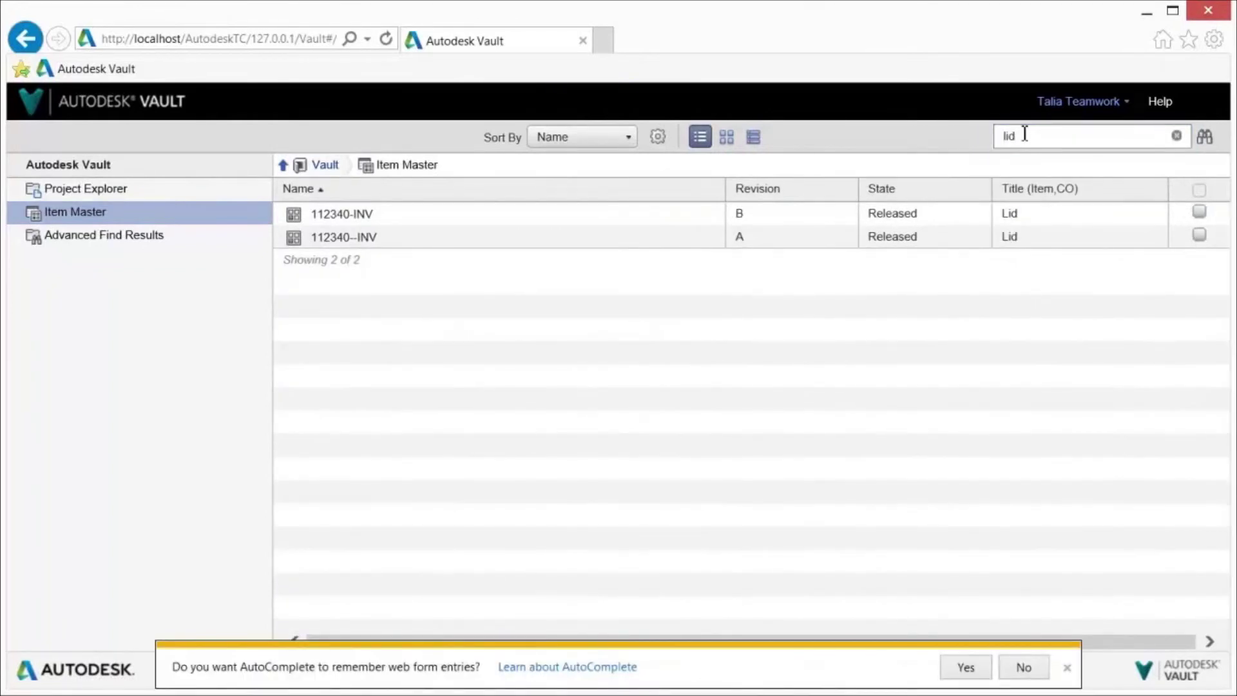
left_click(353, 216)
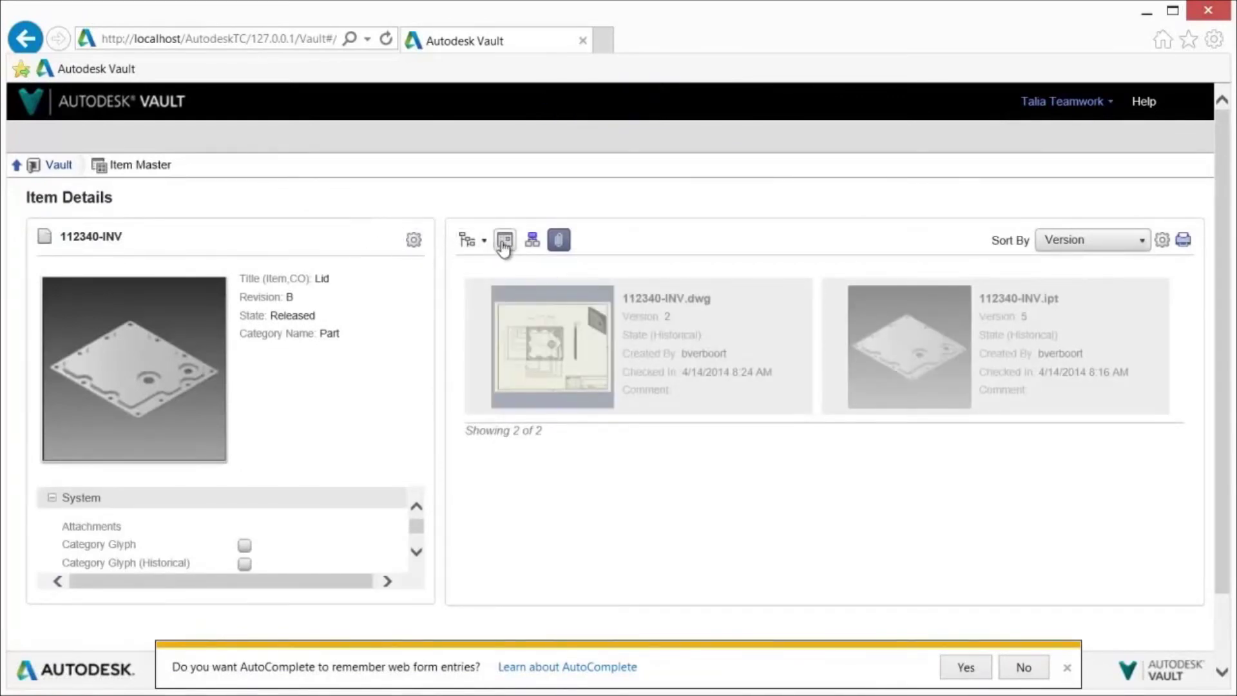
left_click(532, 243)
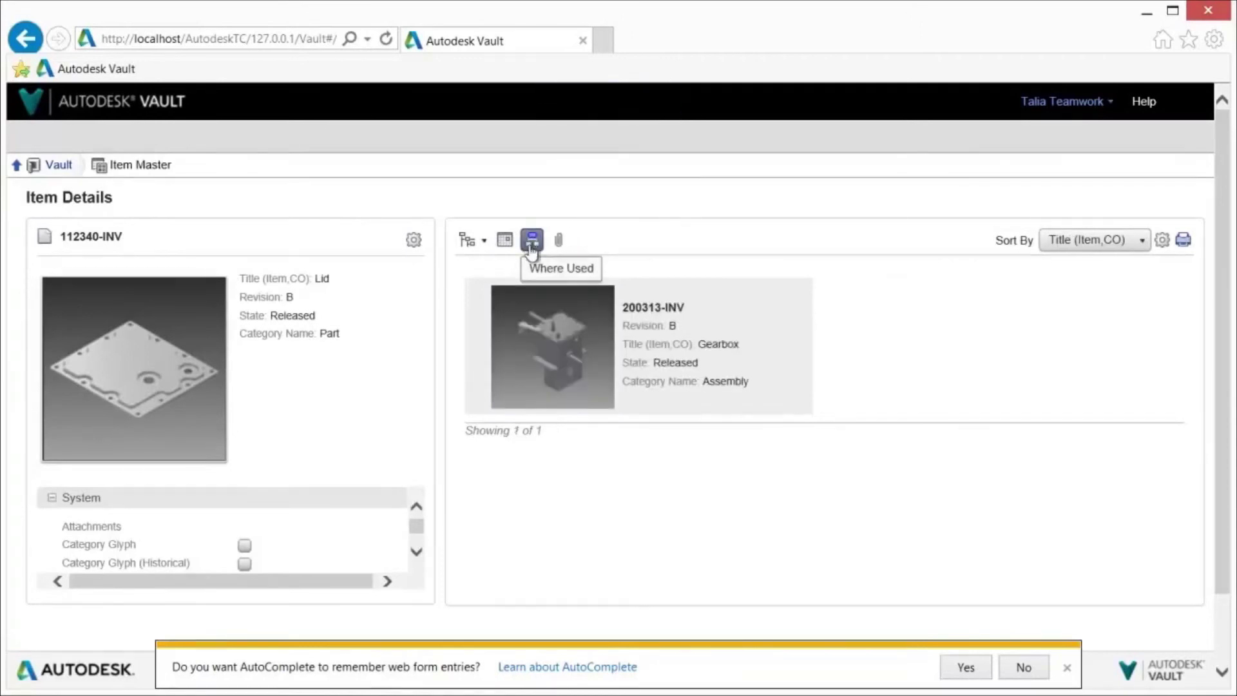
left_click(509, 391)
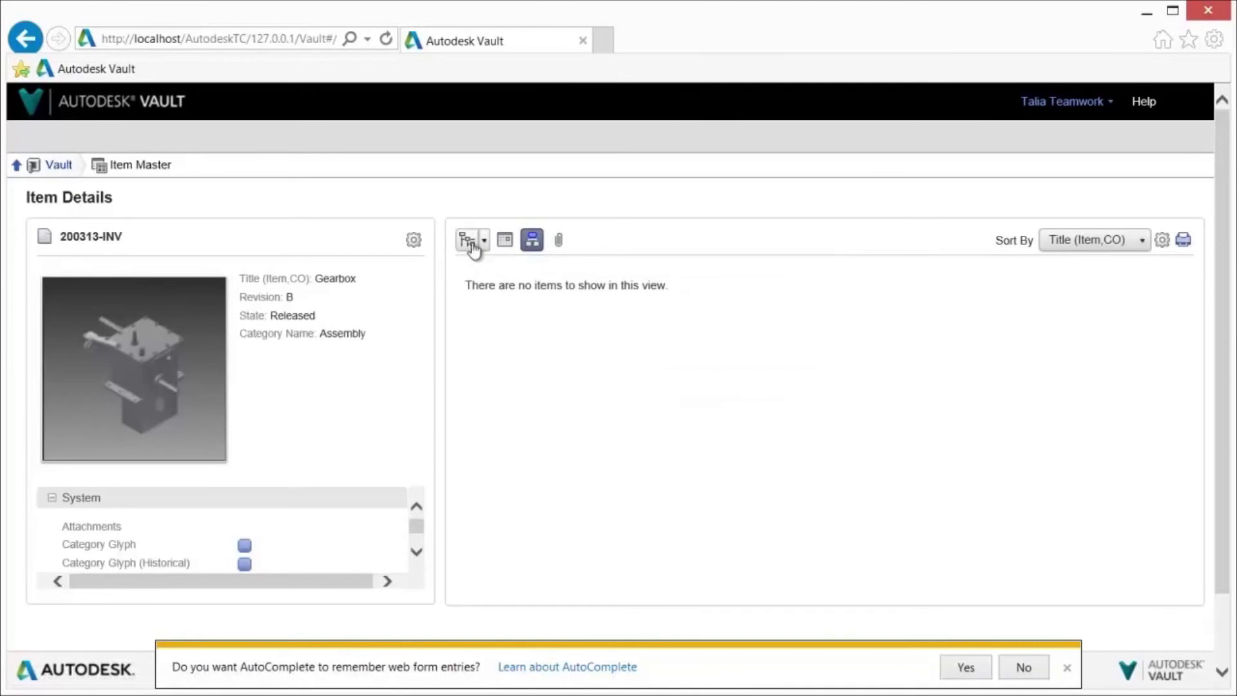